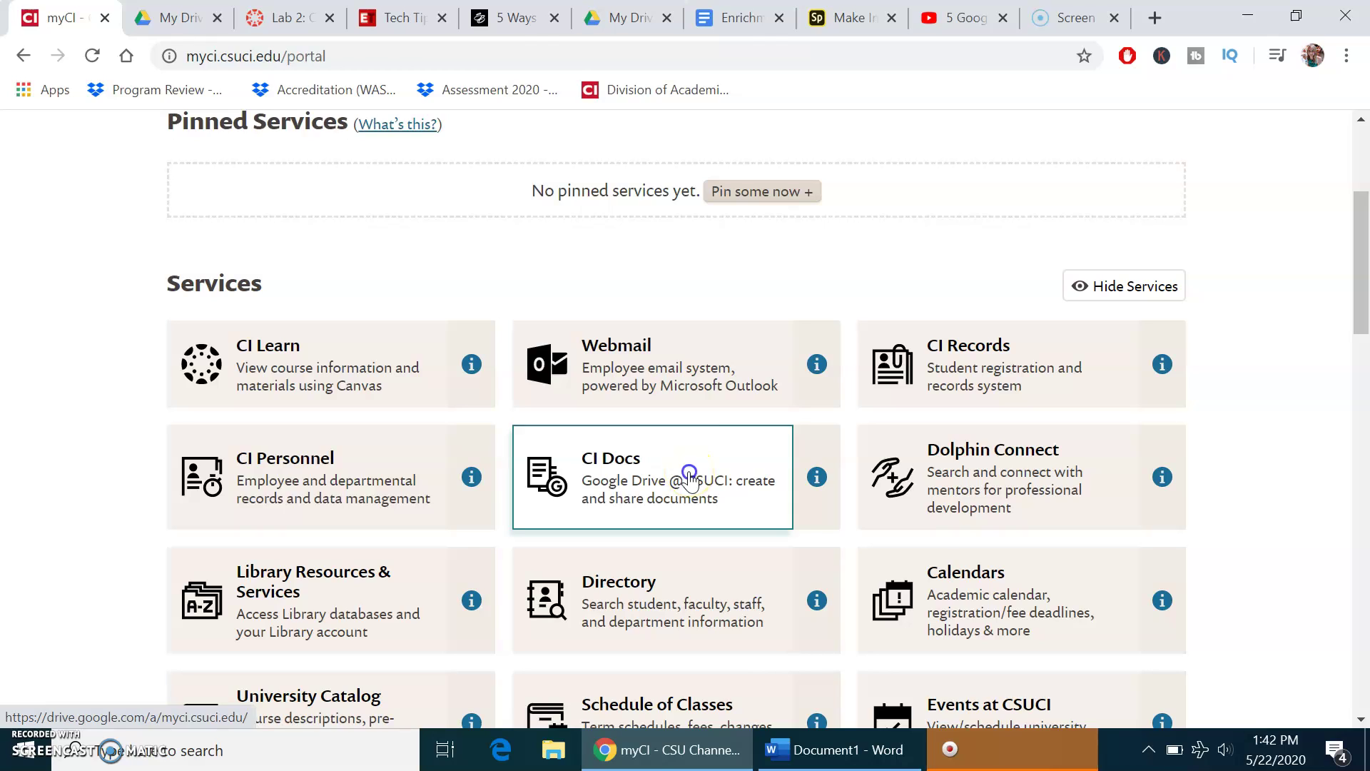
- From the CI Docs tile, open Google Drive and create a new blank Google Form via New > More
left_click(689, 480)
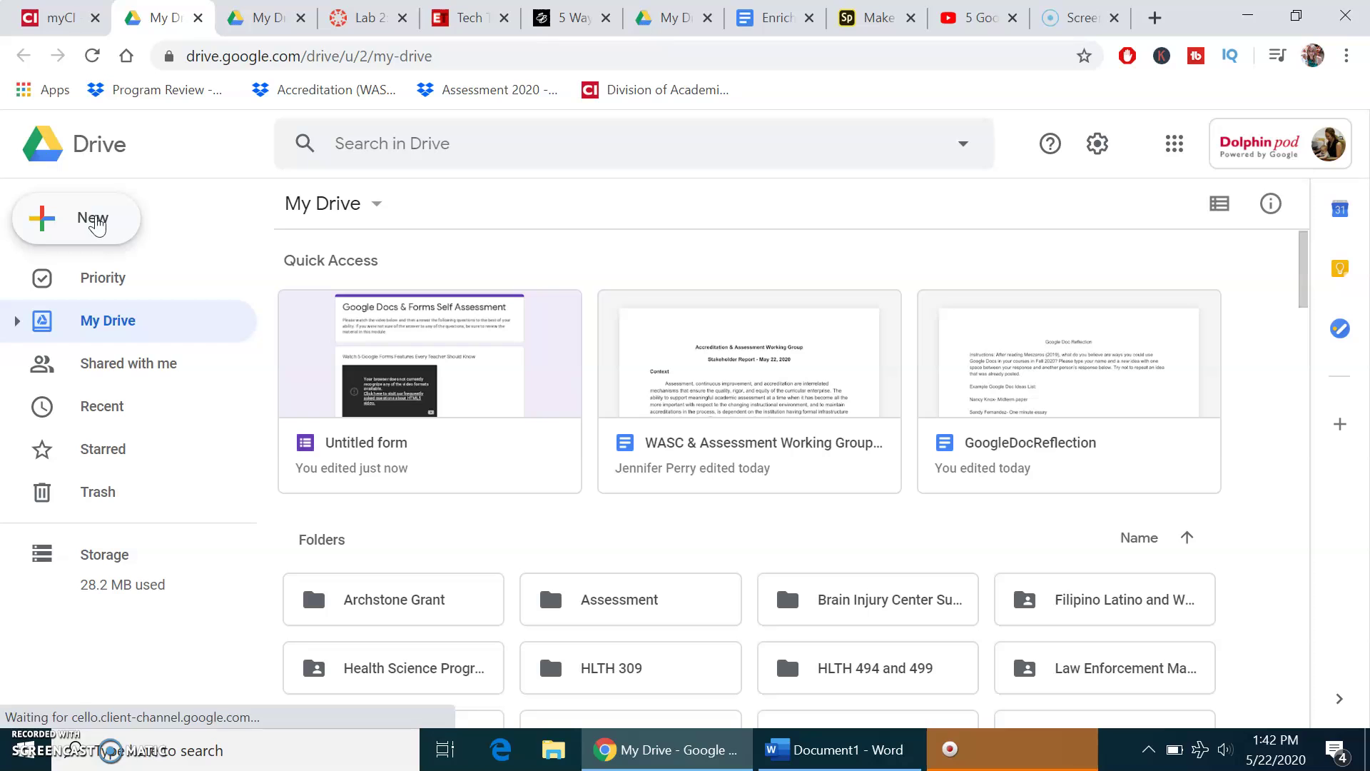
left_click(97, 220)
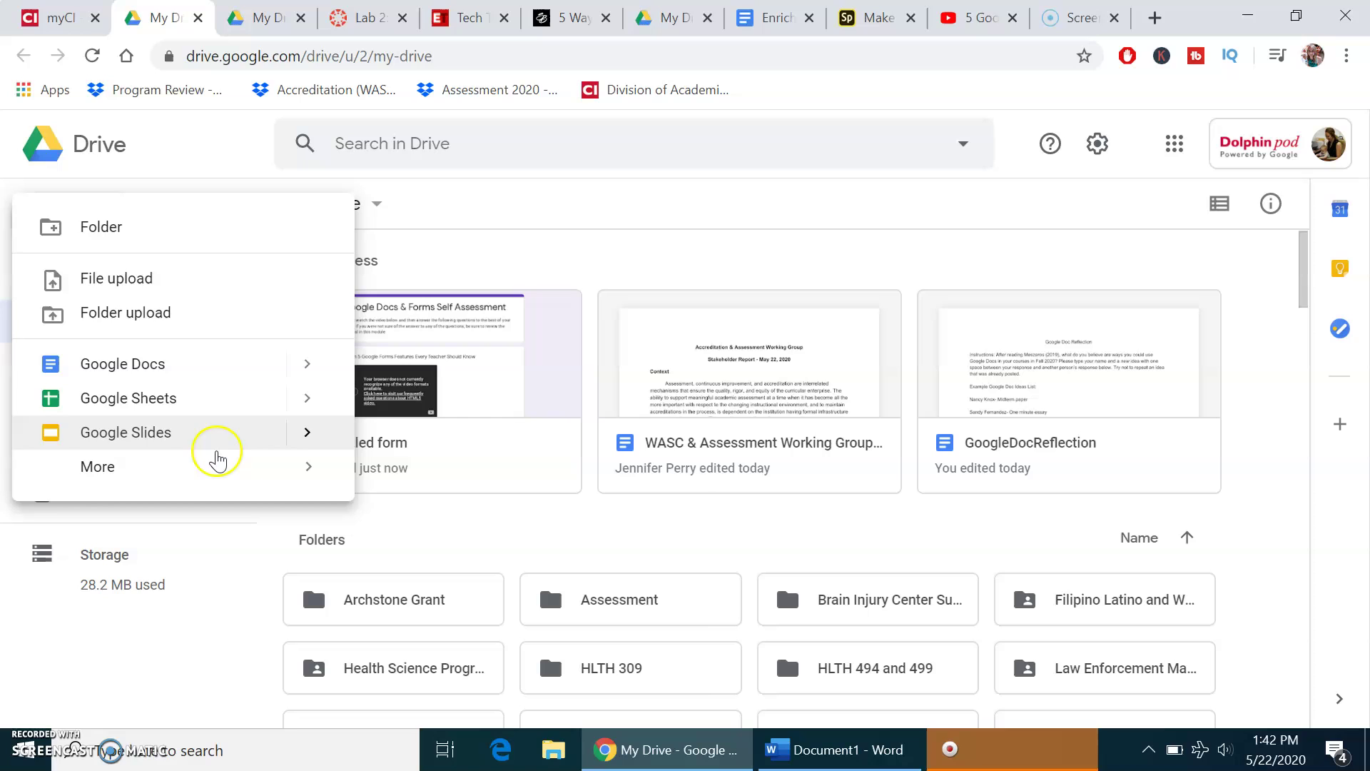
mouse_move(213, 469)
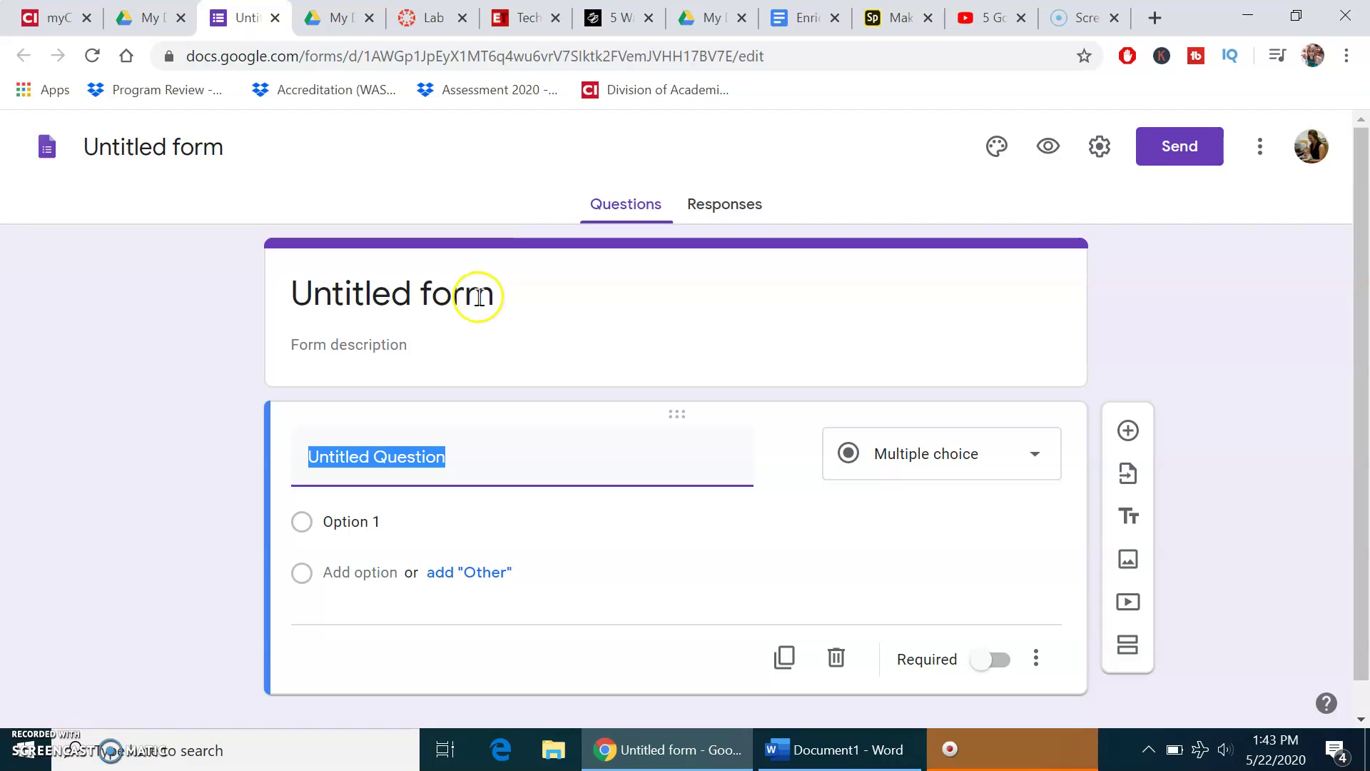
- Change the form title from 'Untitled form' to 'Self Assessment of Google Docs & Forms'
left_click(477, 296)
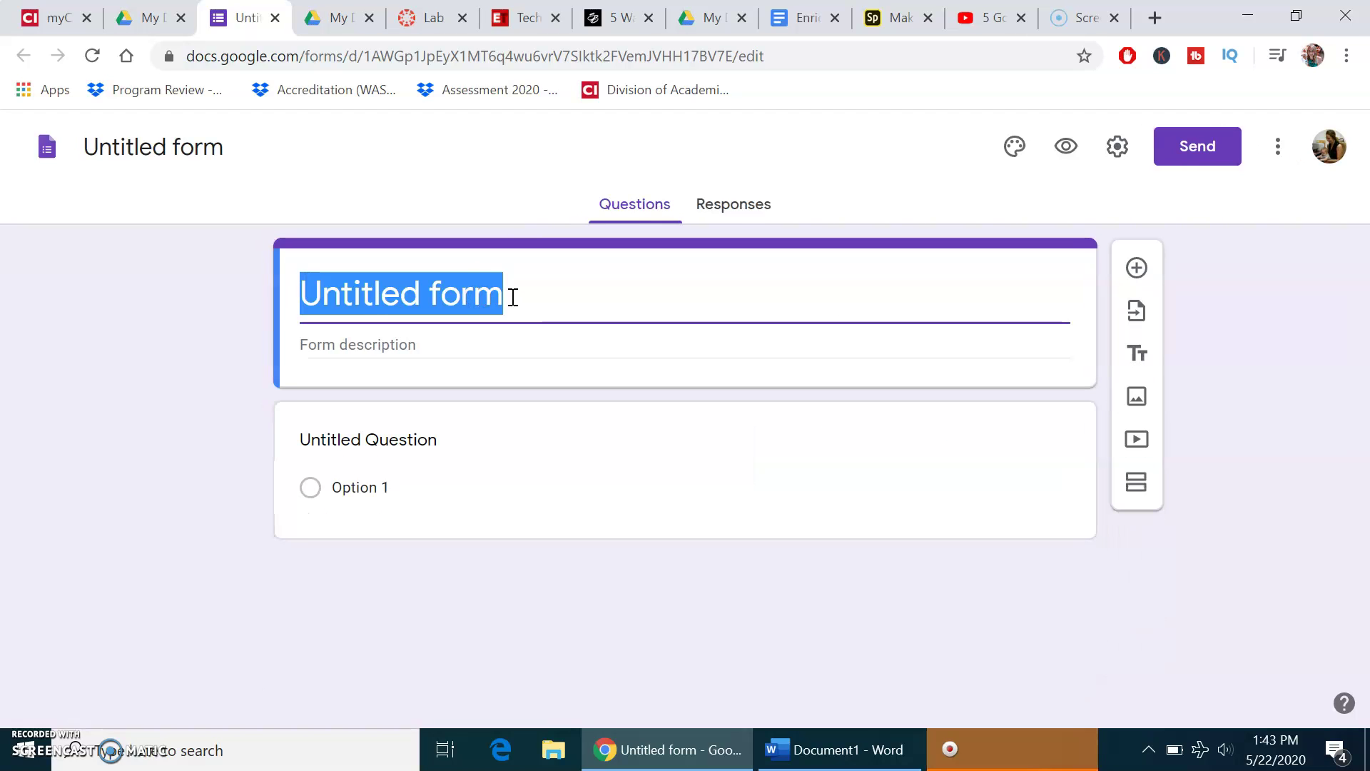
type("Self")
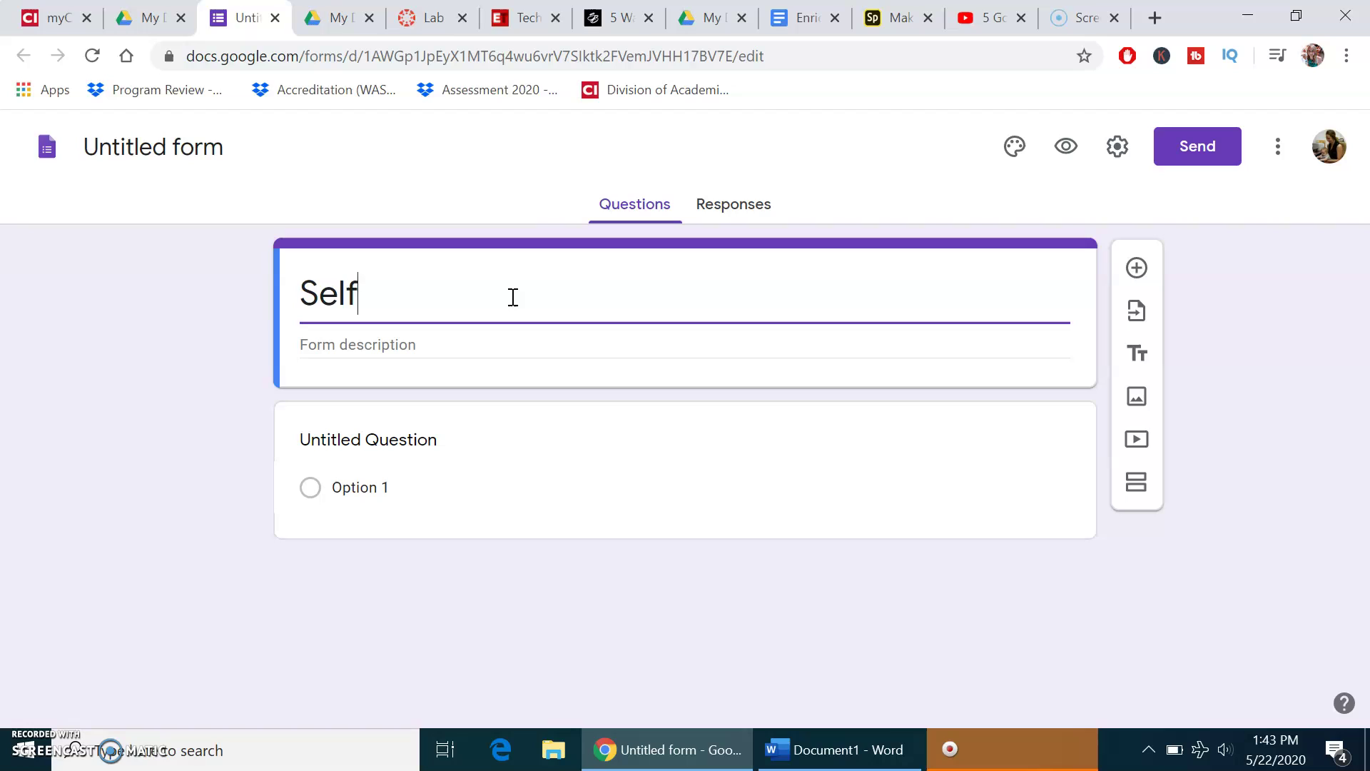
type(" Asse")
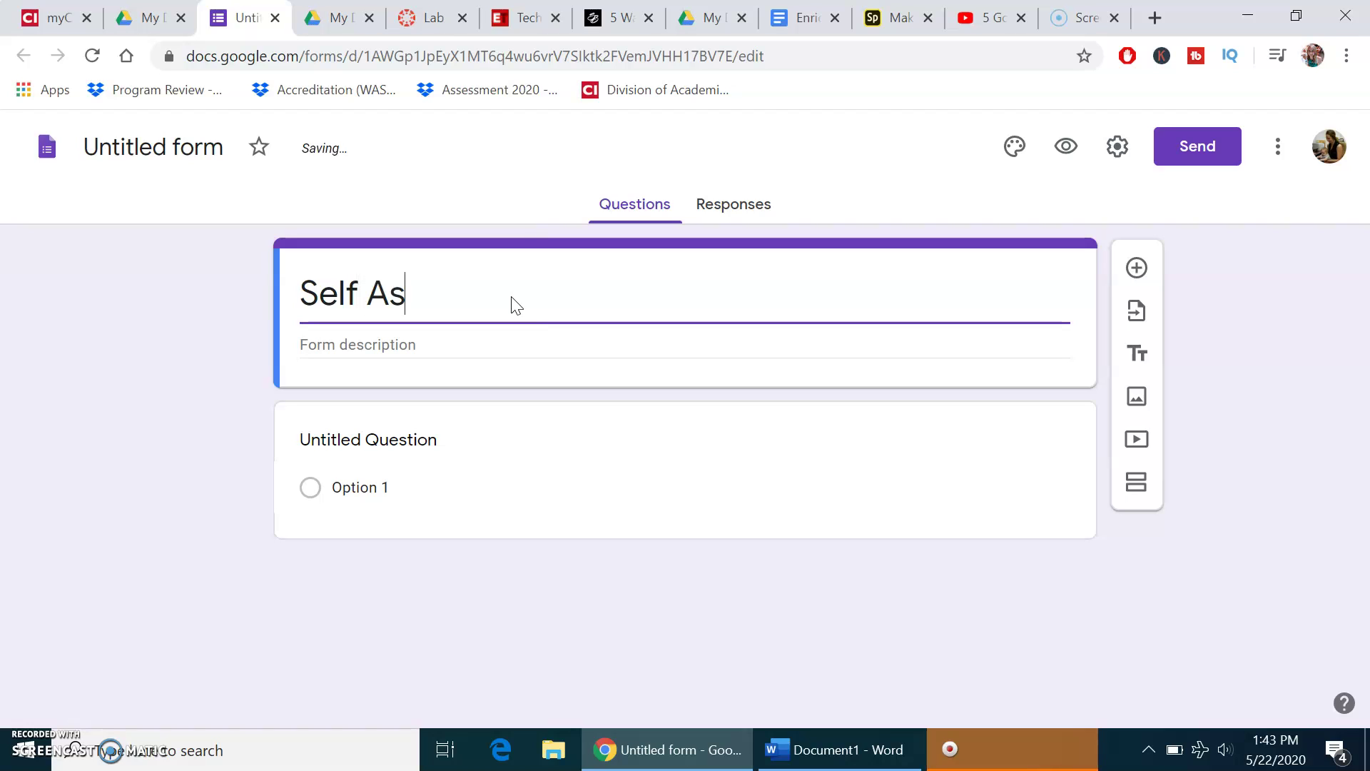
key("BackSpace")
type("sessment ")
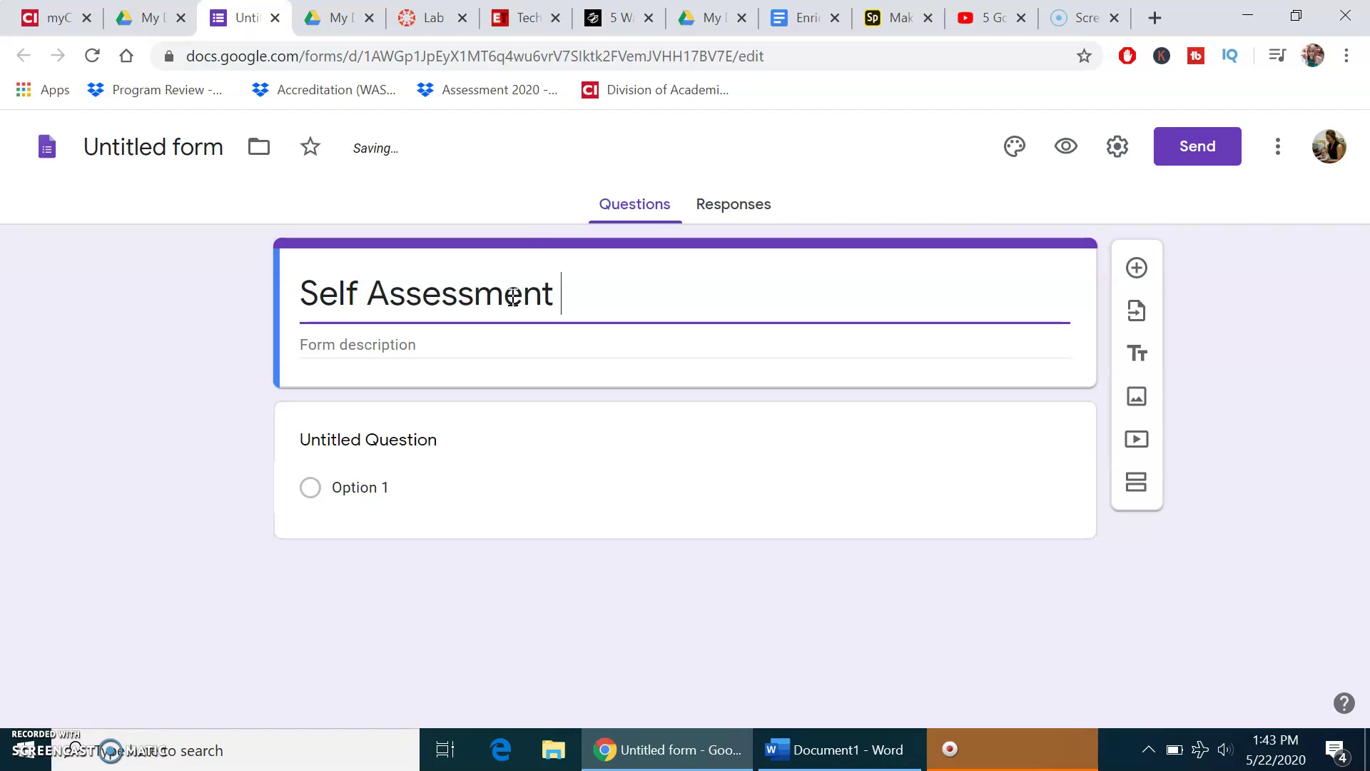
type("of Google D")
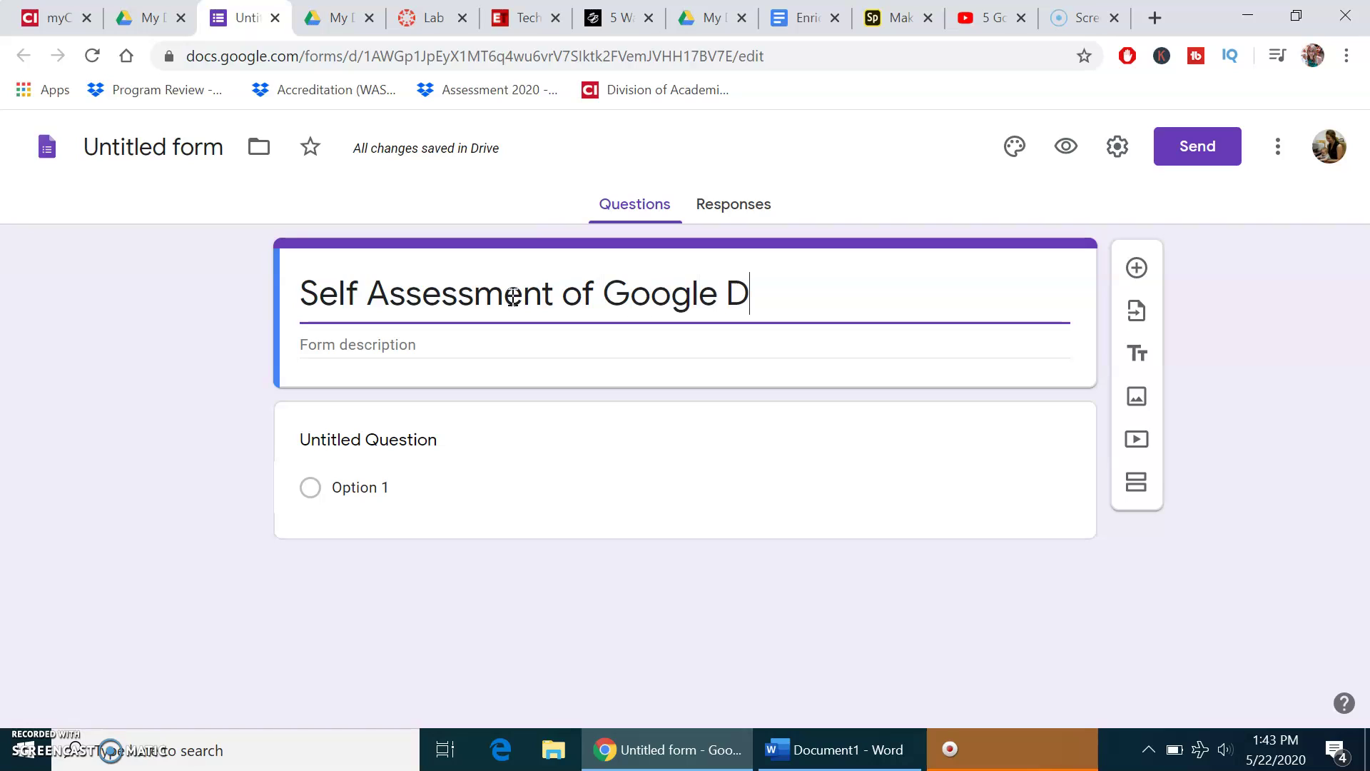
type("ocs & Forms")
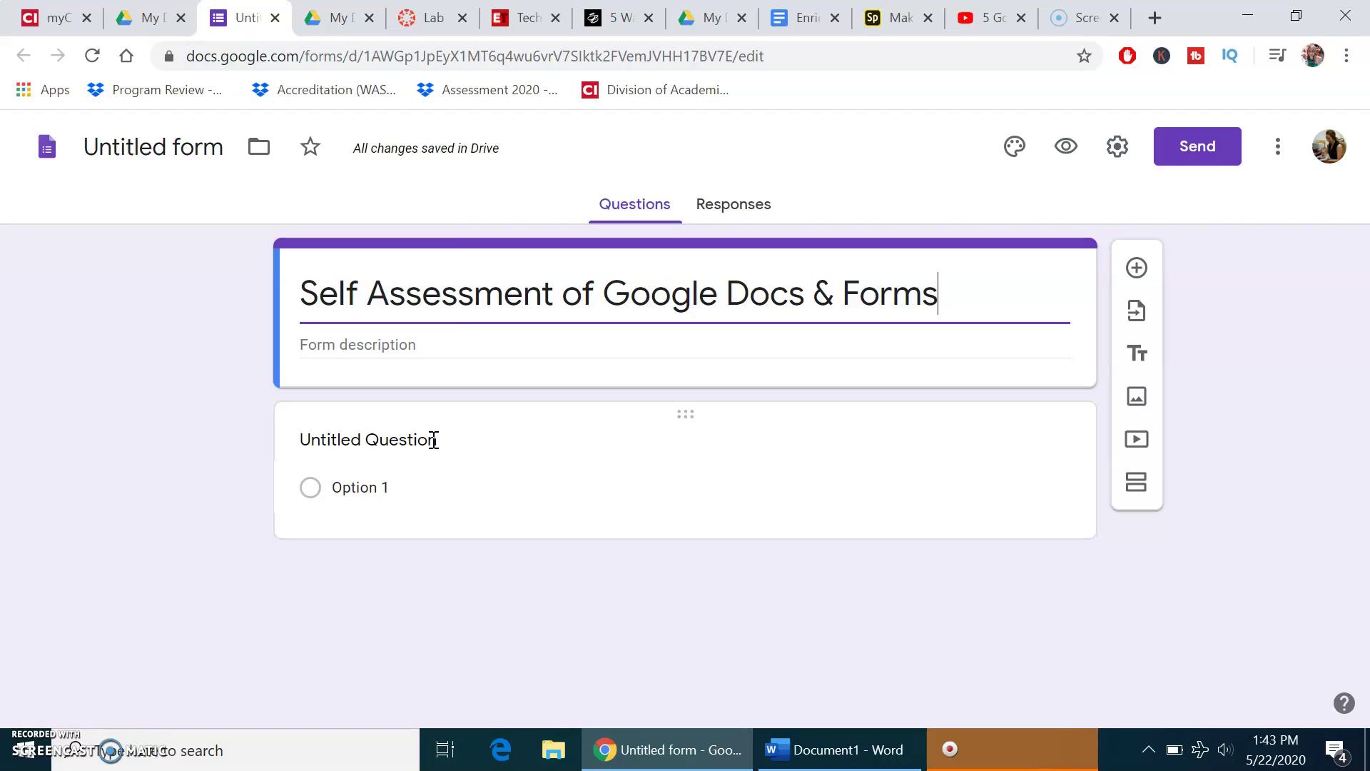
- Paste the YouTube link into the video search and pick '5 Google Forms Features Every Teacher Should Know How to Use'
left_click(433, 440)
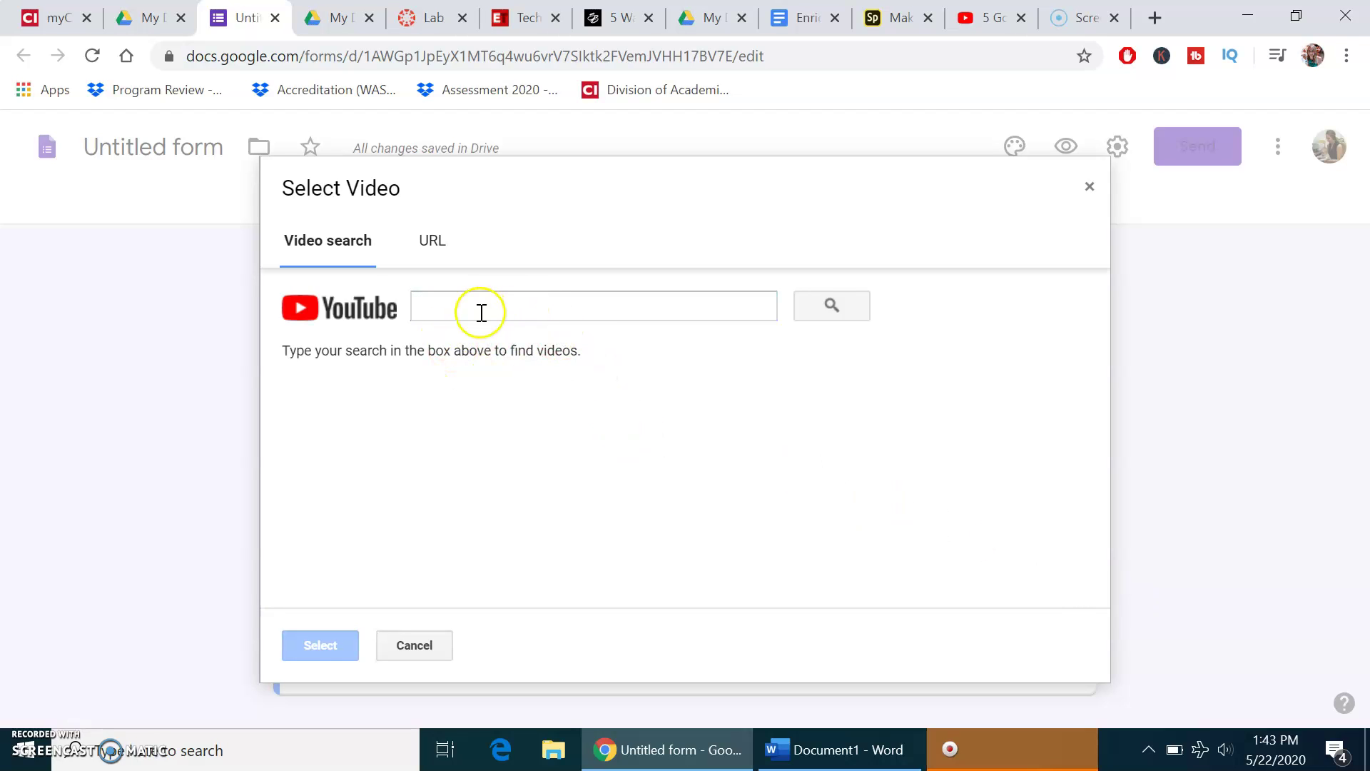
left_click(482, 312)
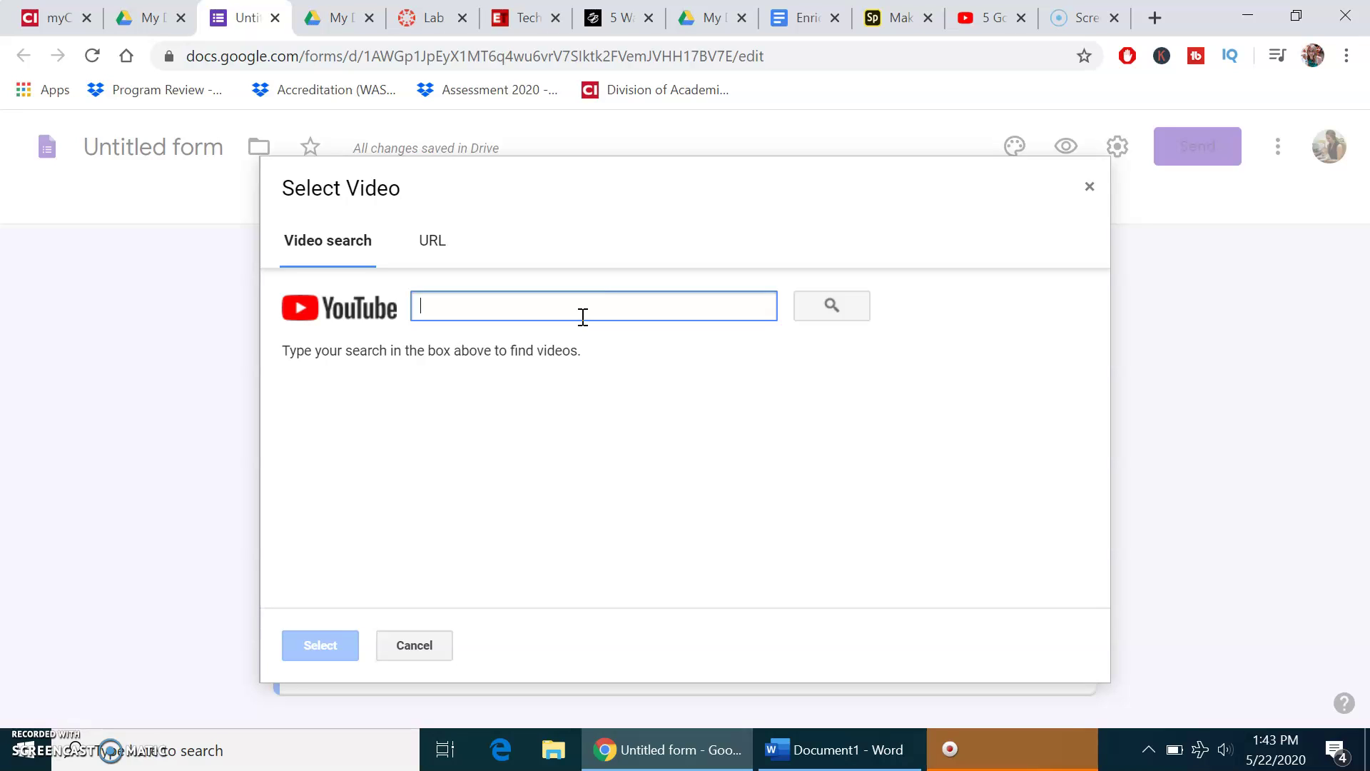
left_click(628, 320)
left_click(995, 21)
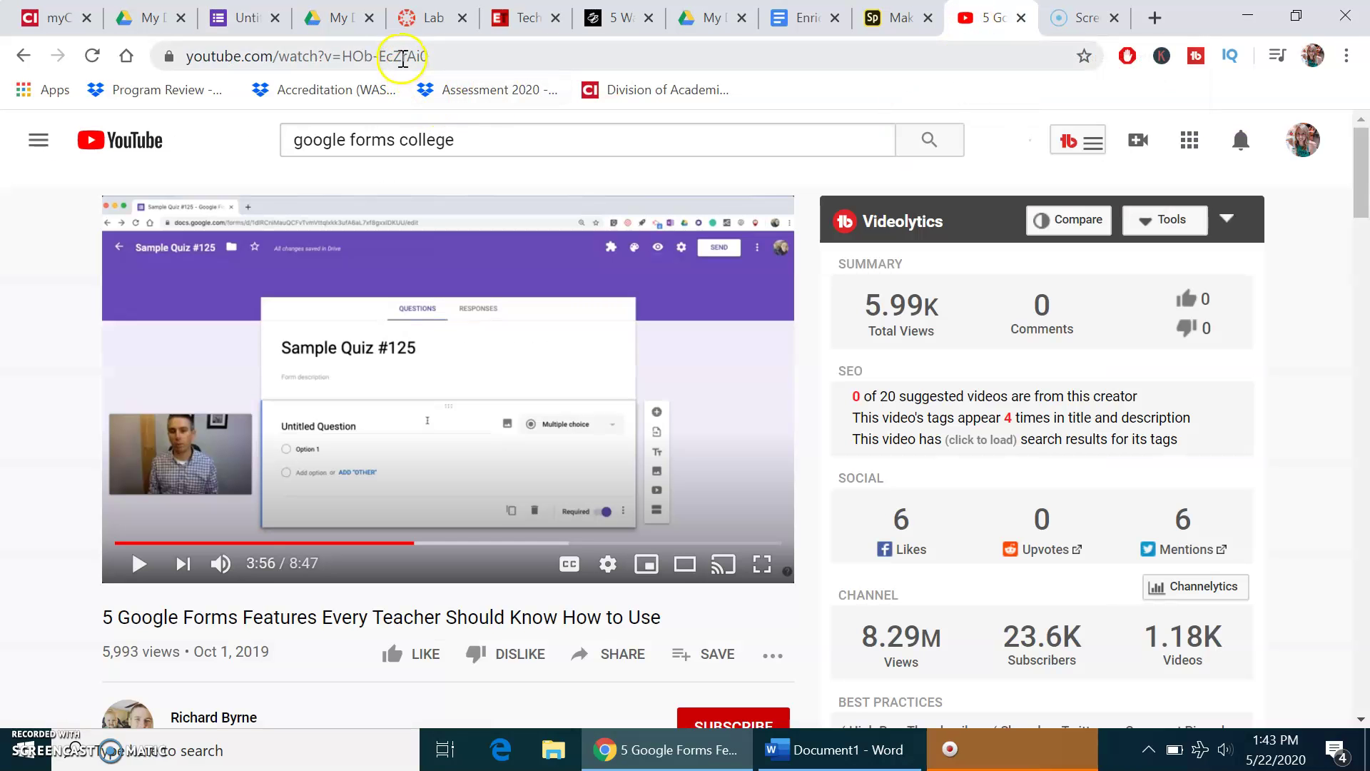
right_click(402, 57)
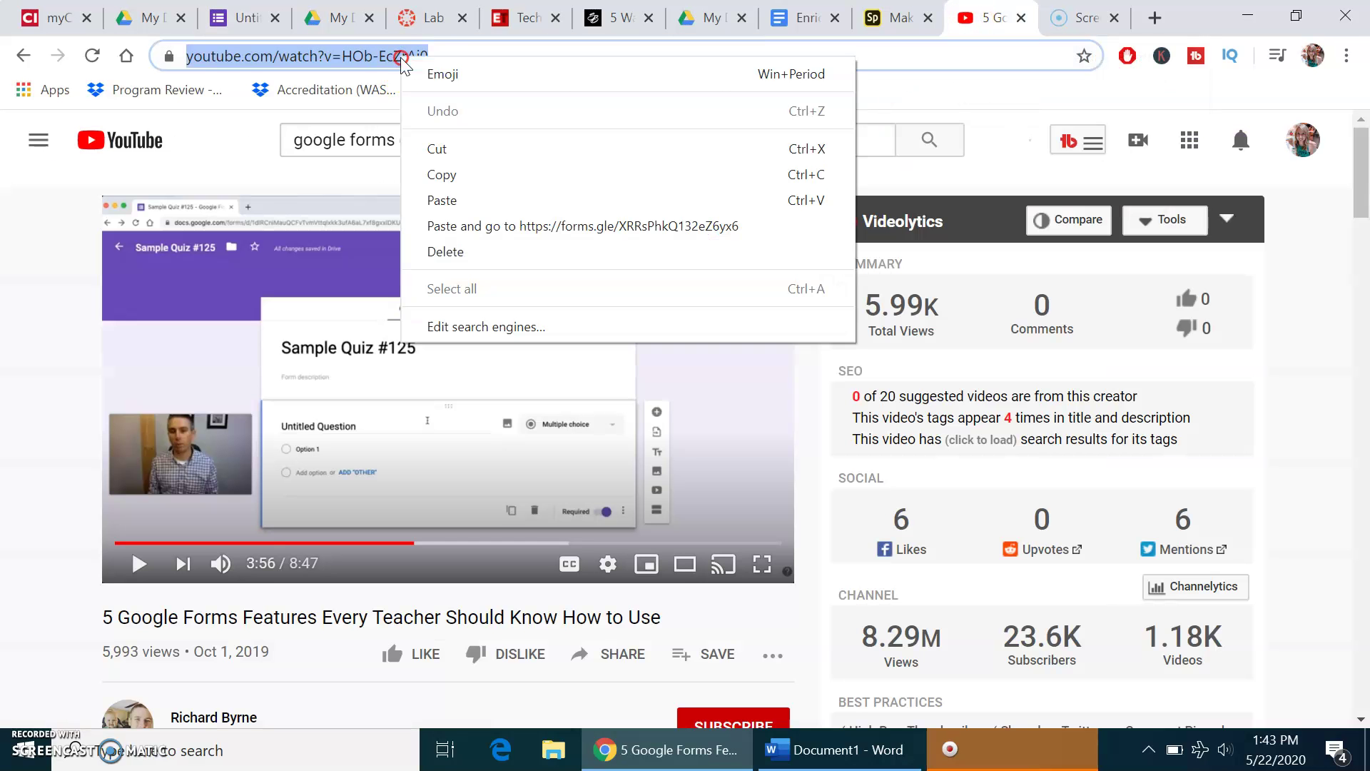
left_click(493, 175)
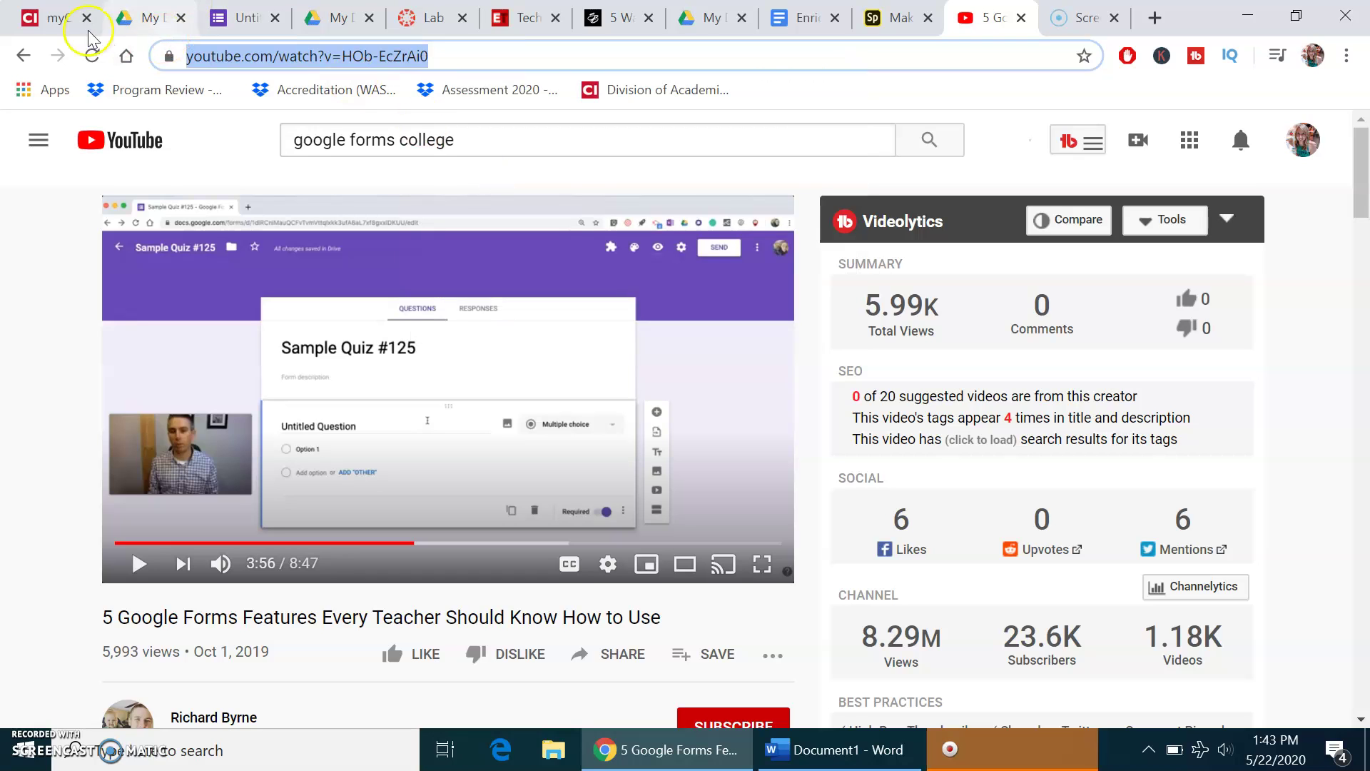
left_click(214, 19)
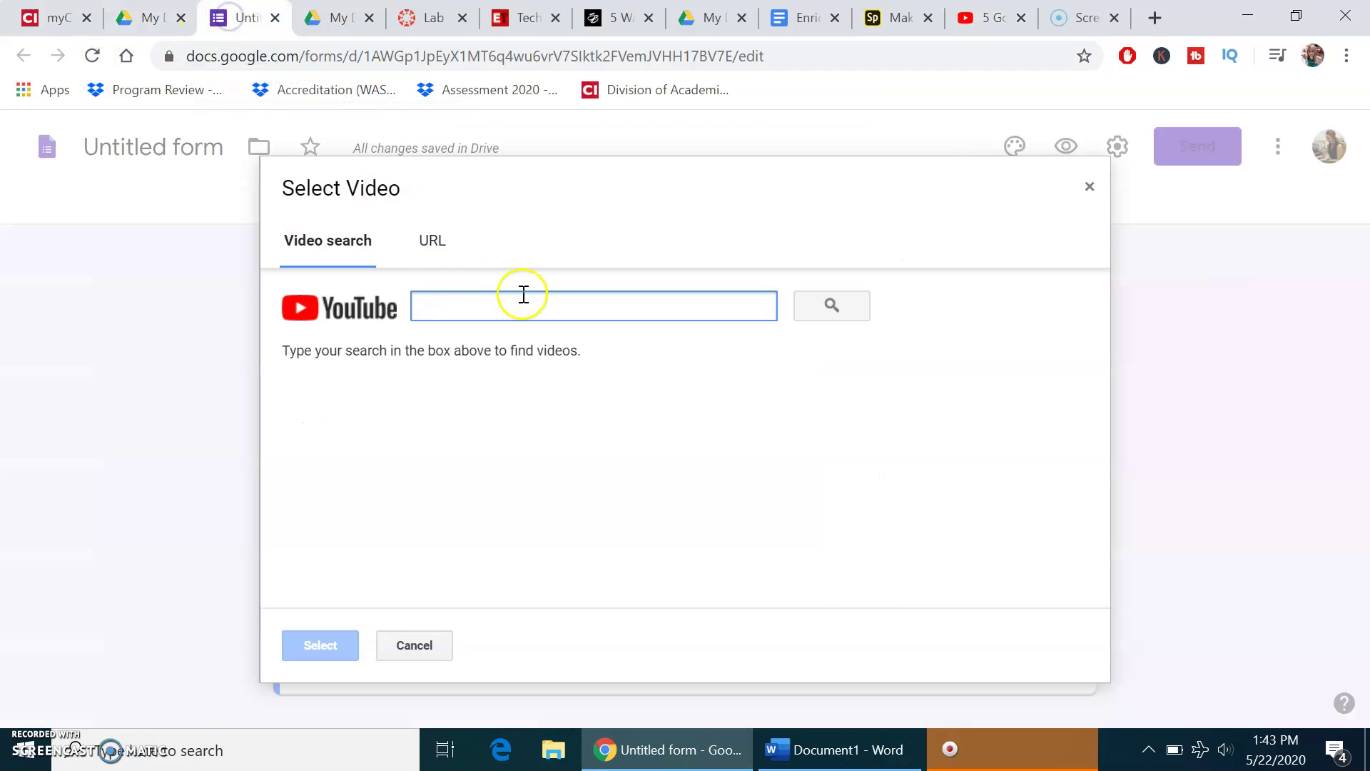
right_click(496, 317)
left_click(585, 478)
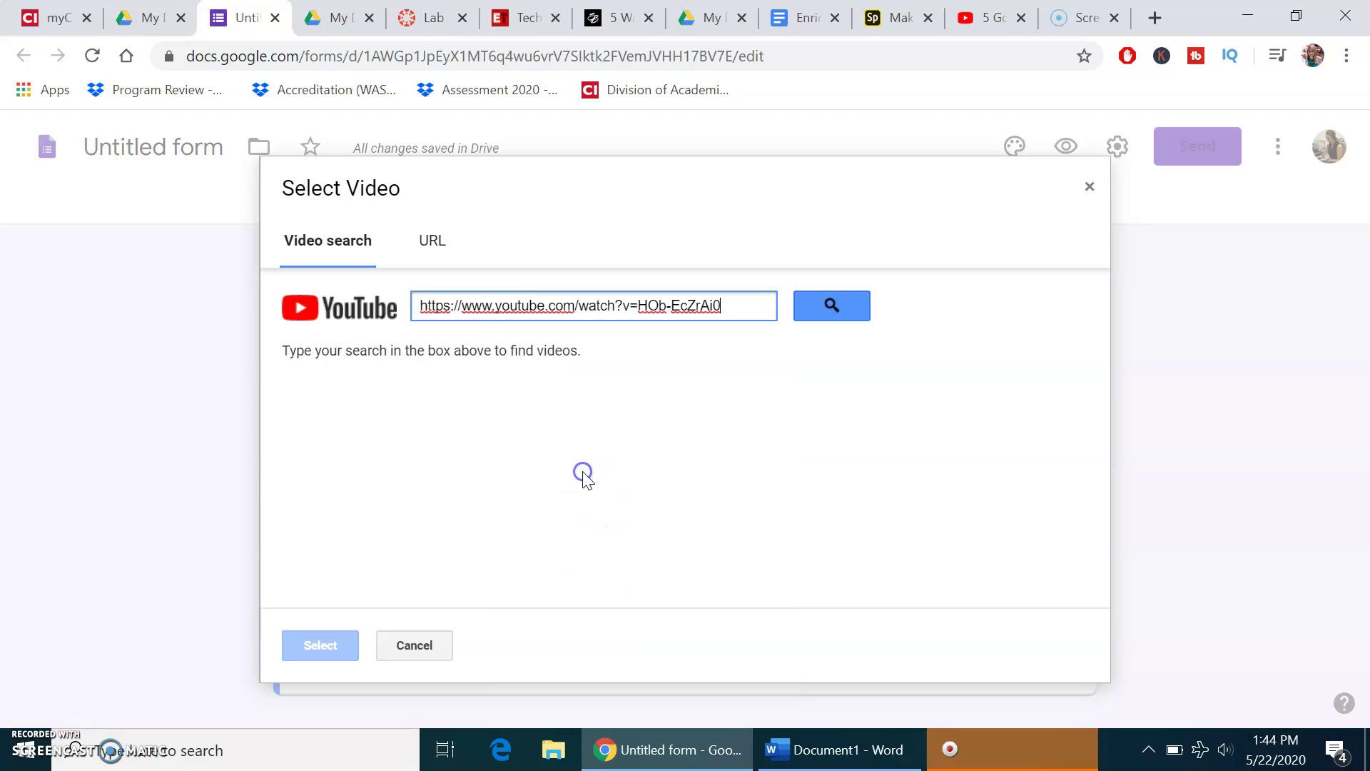
left_click(832, 309)
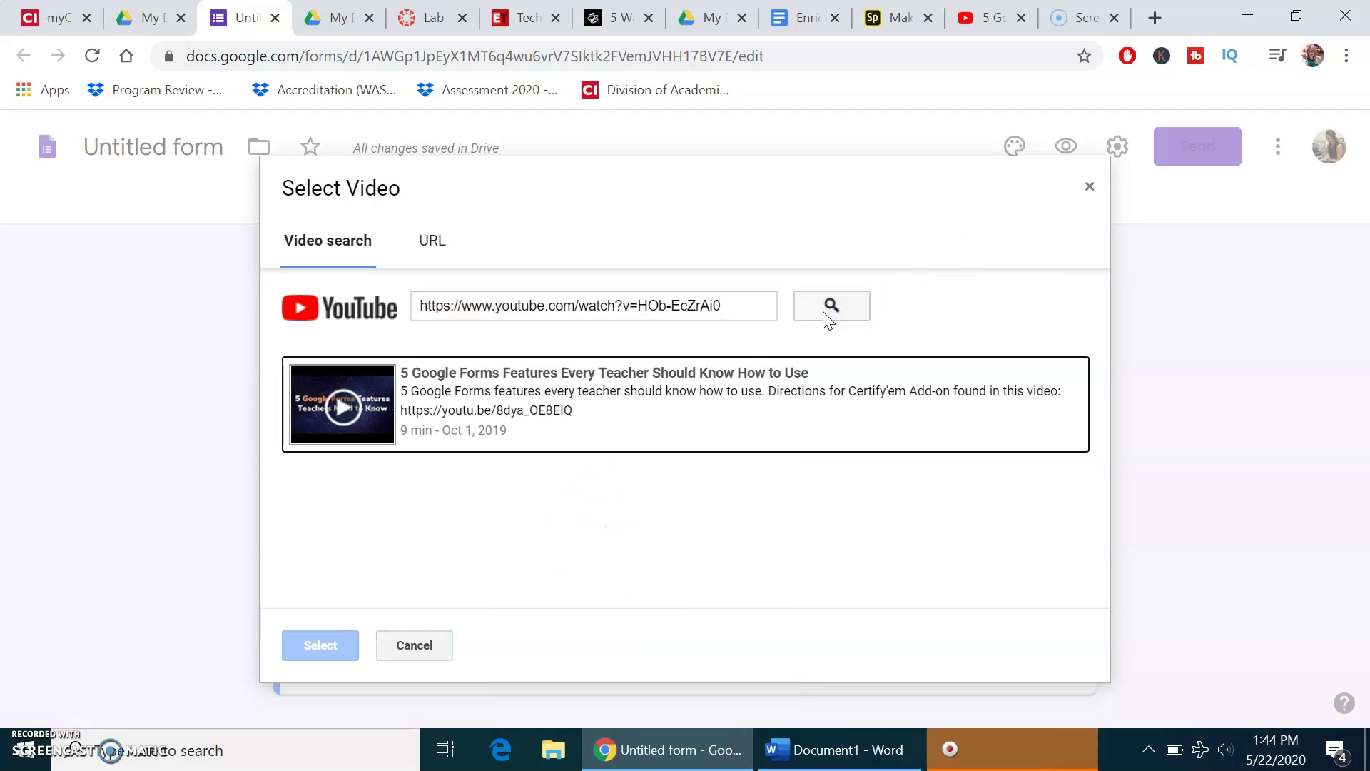
left_click(781, 372)
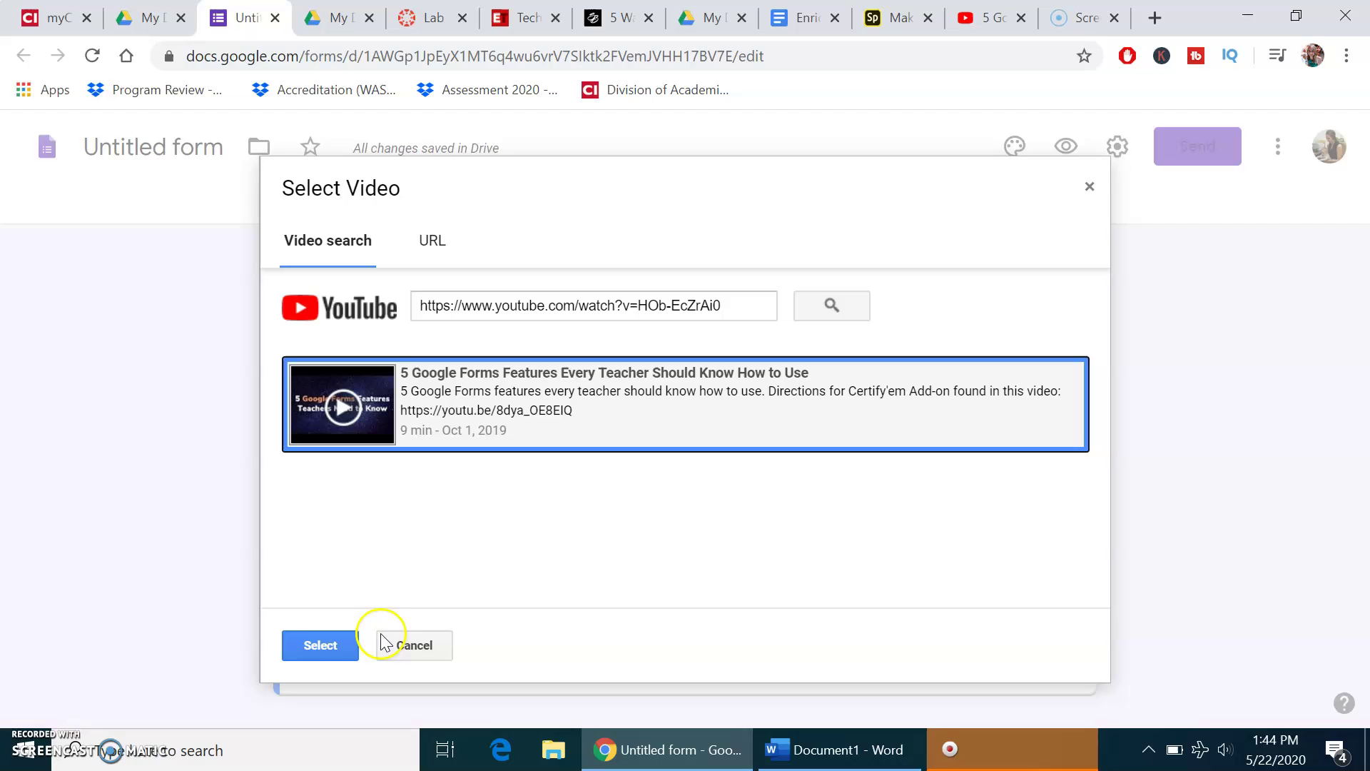
- Insert the video, title it '5 Google Forms Features Teachers Need to Know', and drag it above the question
left_click(323, 646)
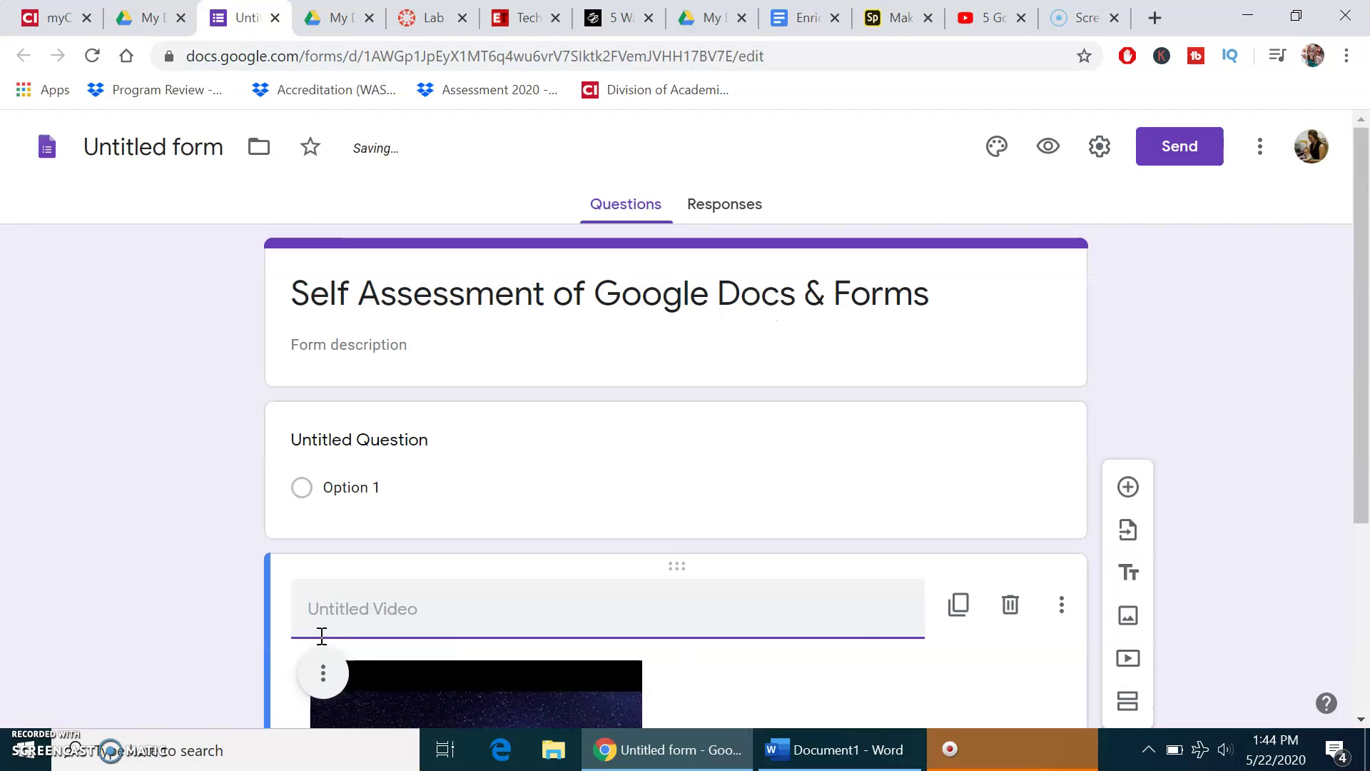
left_click_drag(1358, 297, 1354, 456)
left_click(548, 371)
type("5 G")
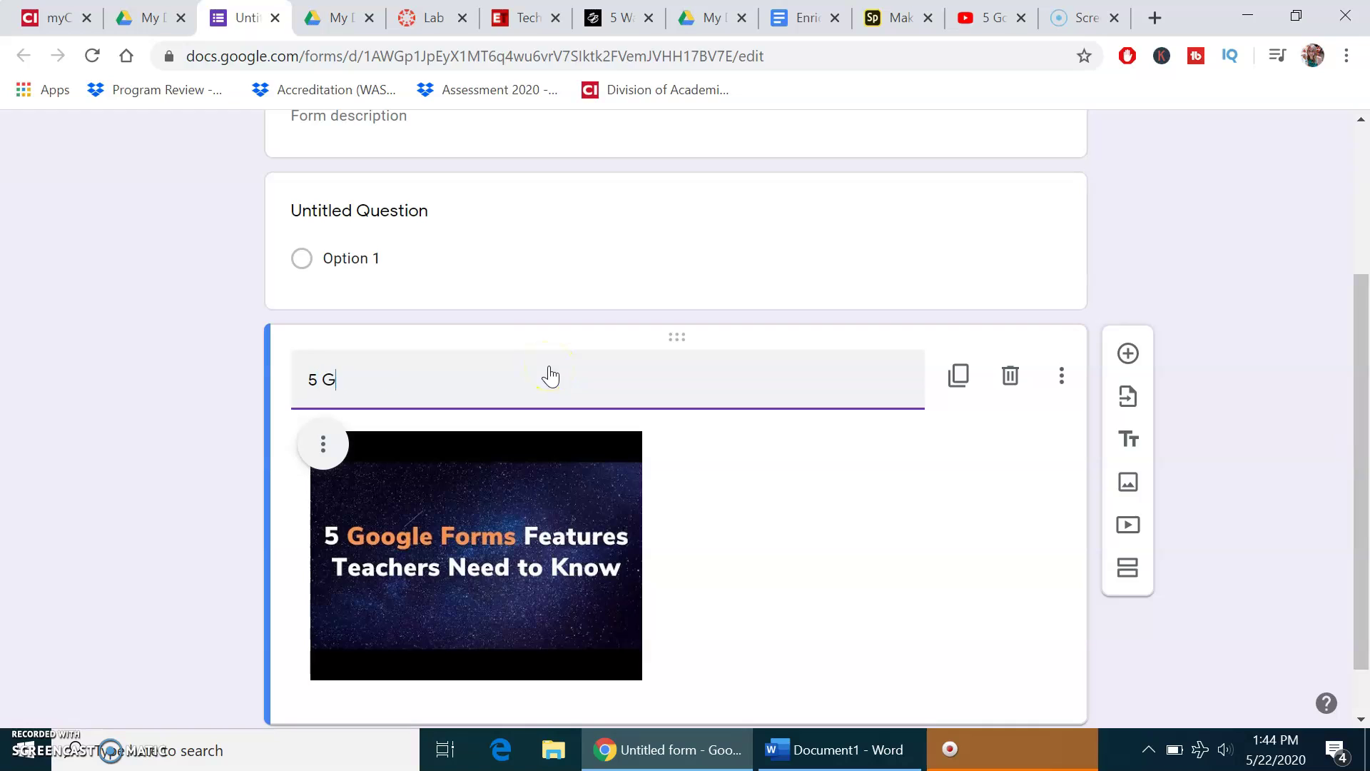
type("oogle Forms Feature")
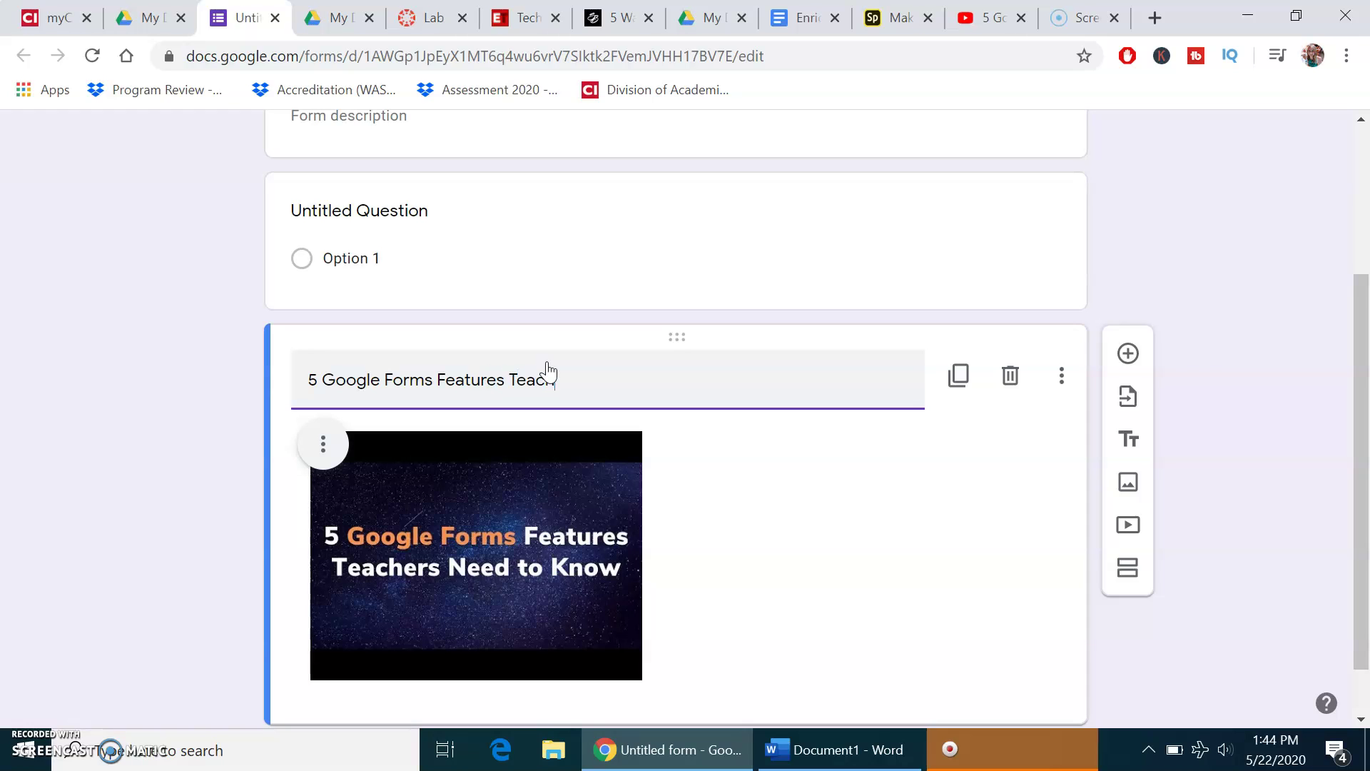
type("s Teachers Need to Know")
left_click(1315, 376)
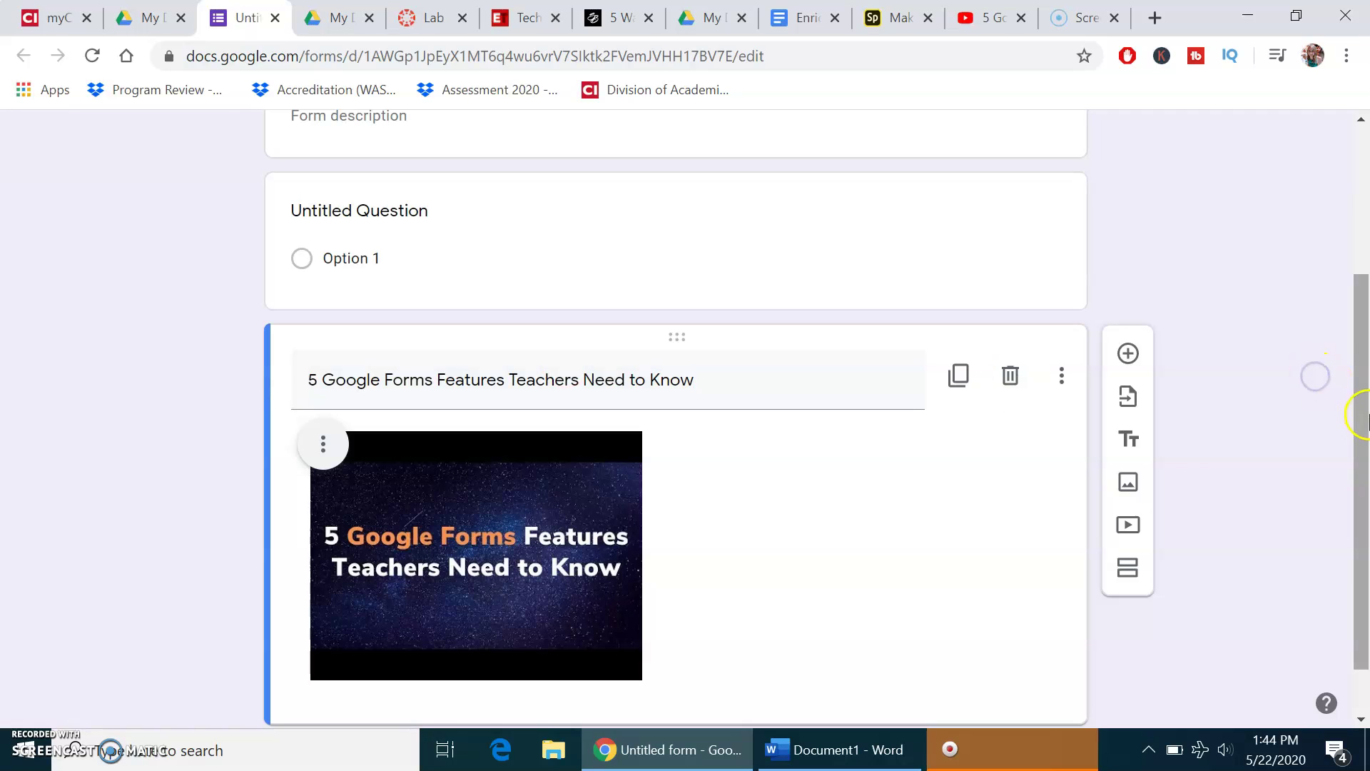
left_click_drag(1364, 418, 1364, 360)
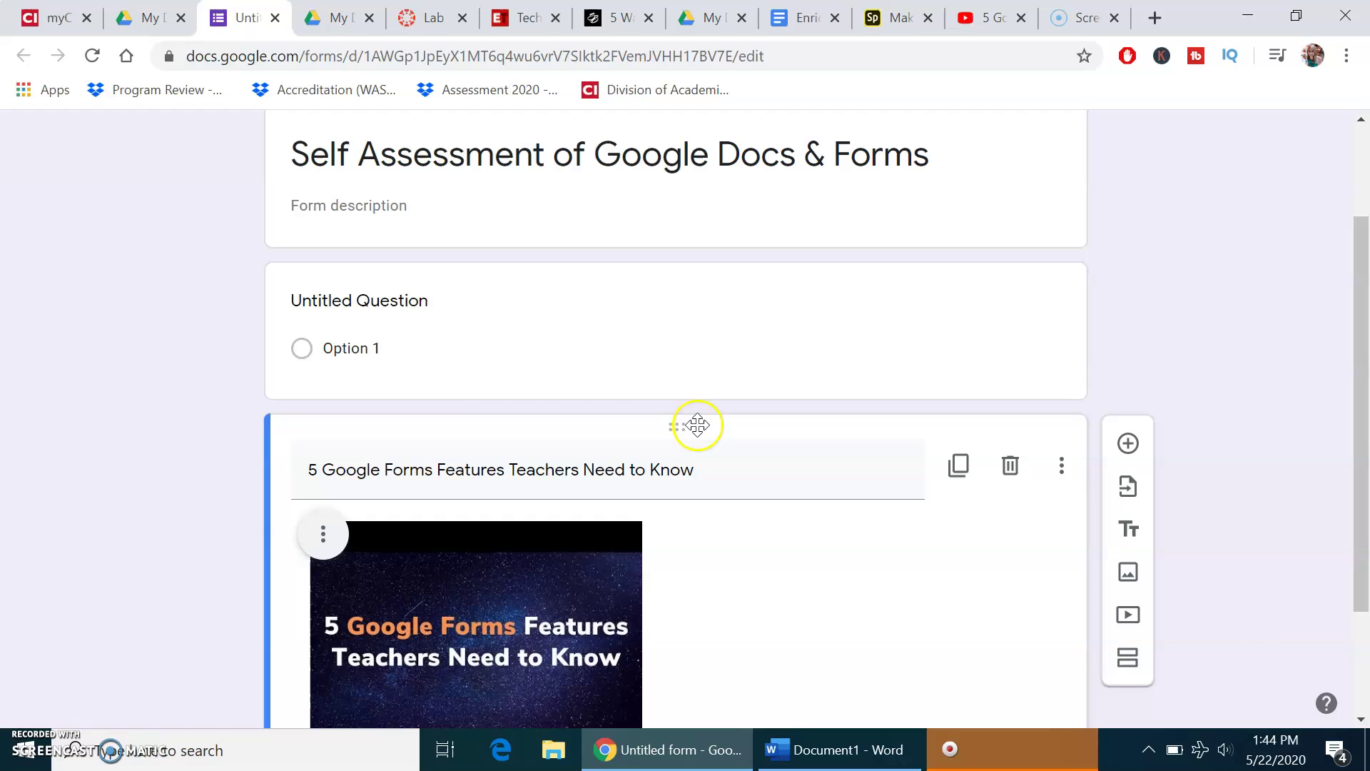
left_click_drag(697, 425, 682, 354)
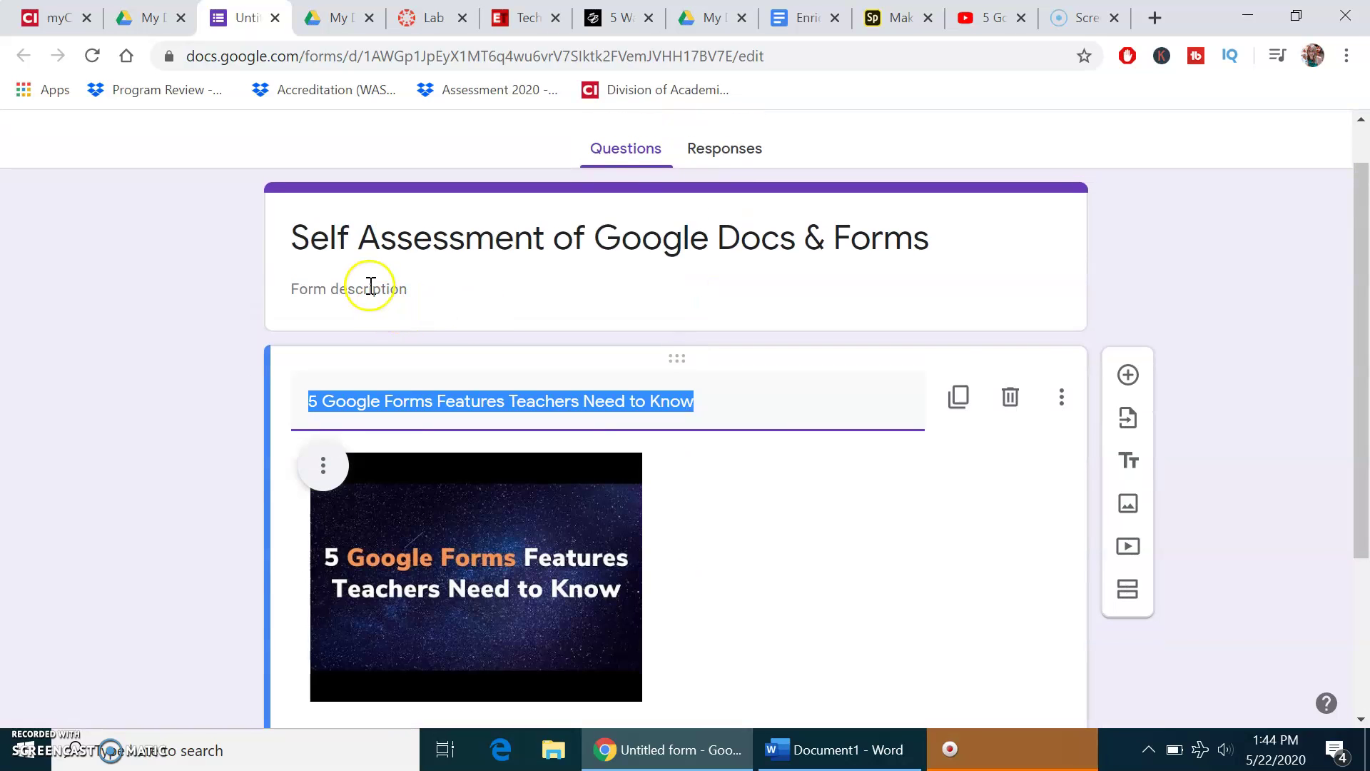
- Enter the form description 'Please view the video below and then answer the questions'
left_click(370, 286)
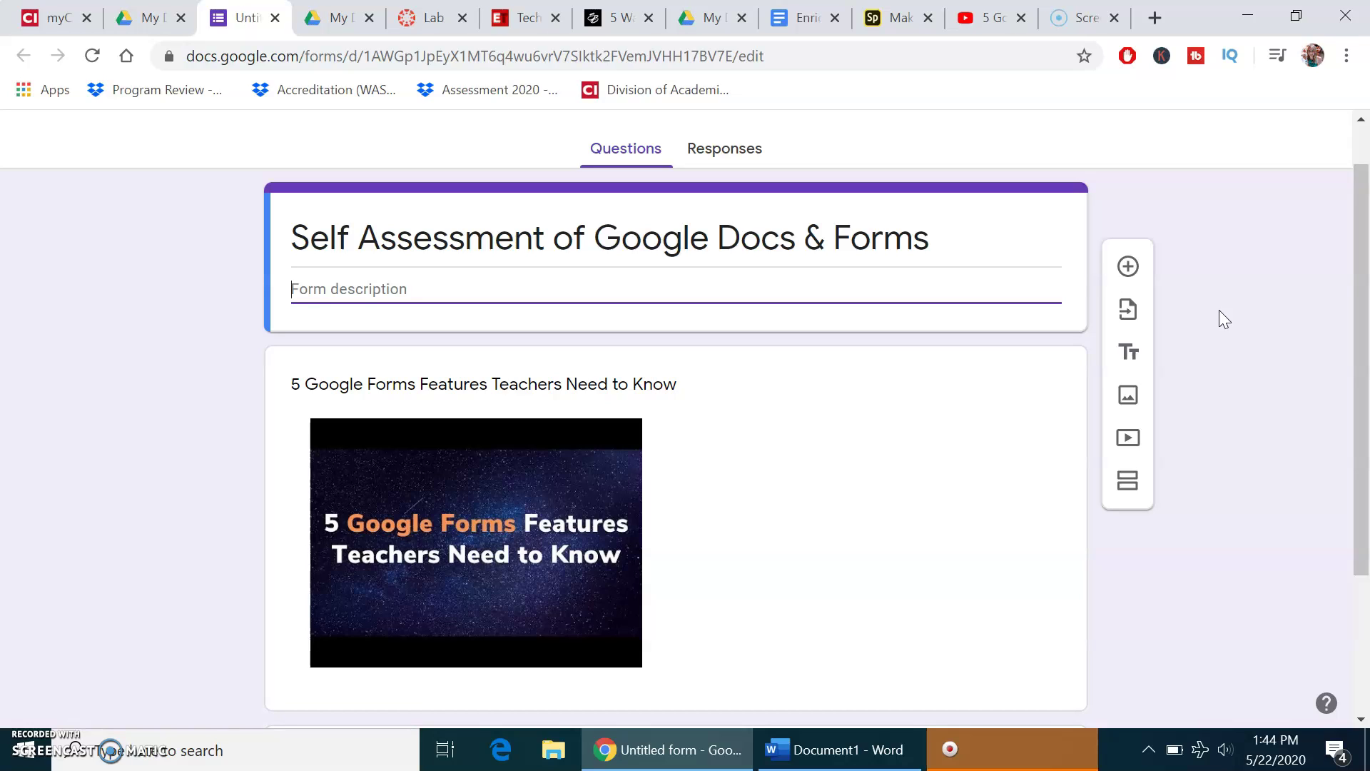
type("Please view th")
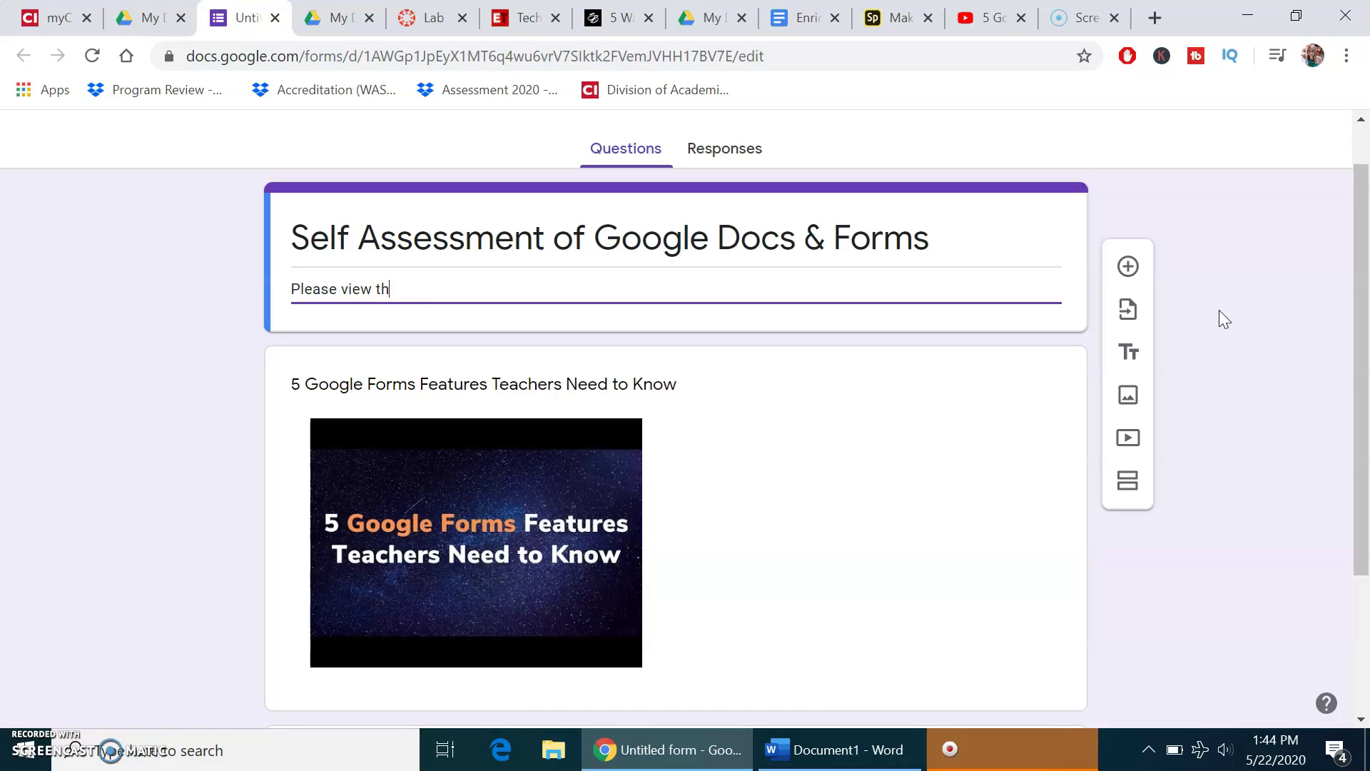
type("e video below and then")
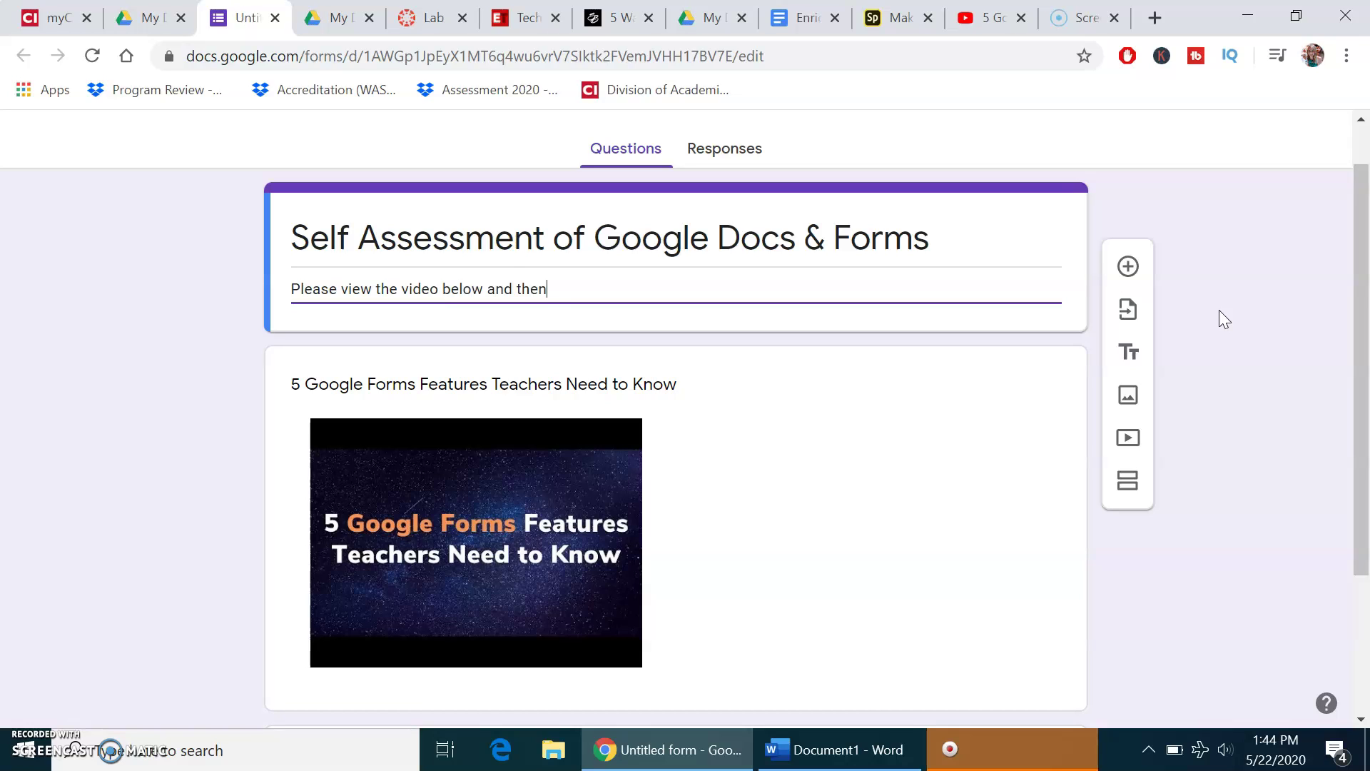
type(" answer the questions to the best of your ability.")
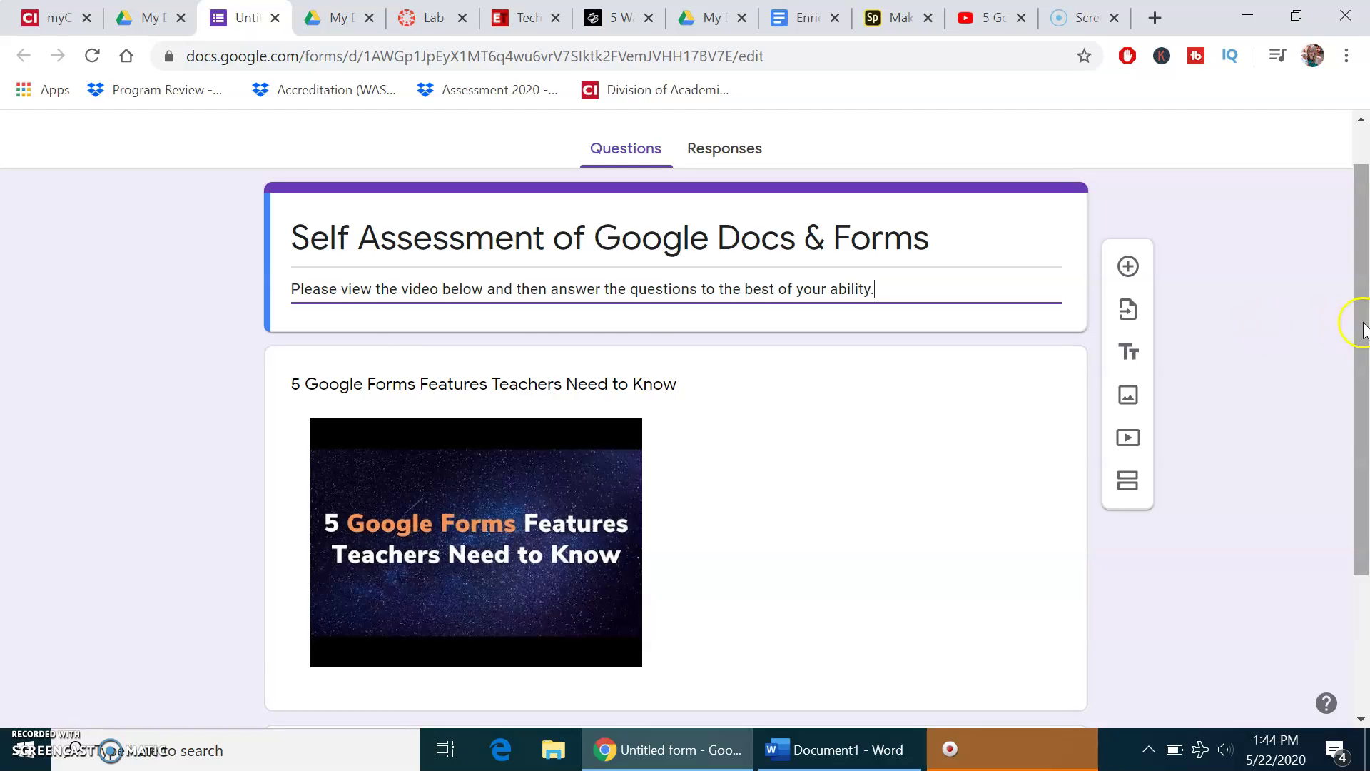
left_click_drag(1361, 324, 1344, 474)
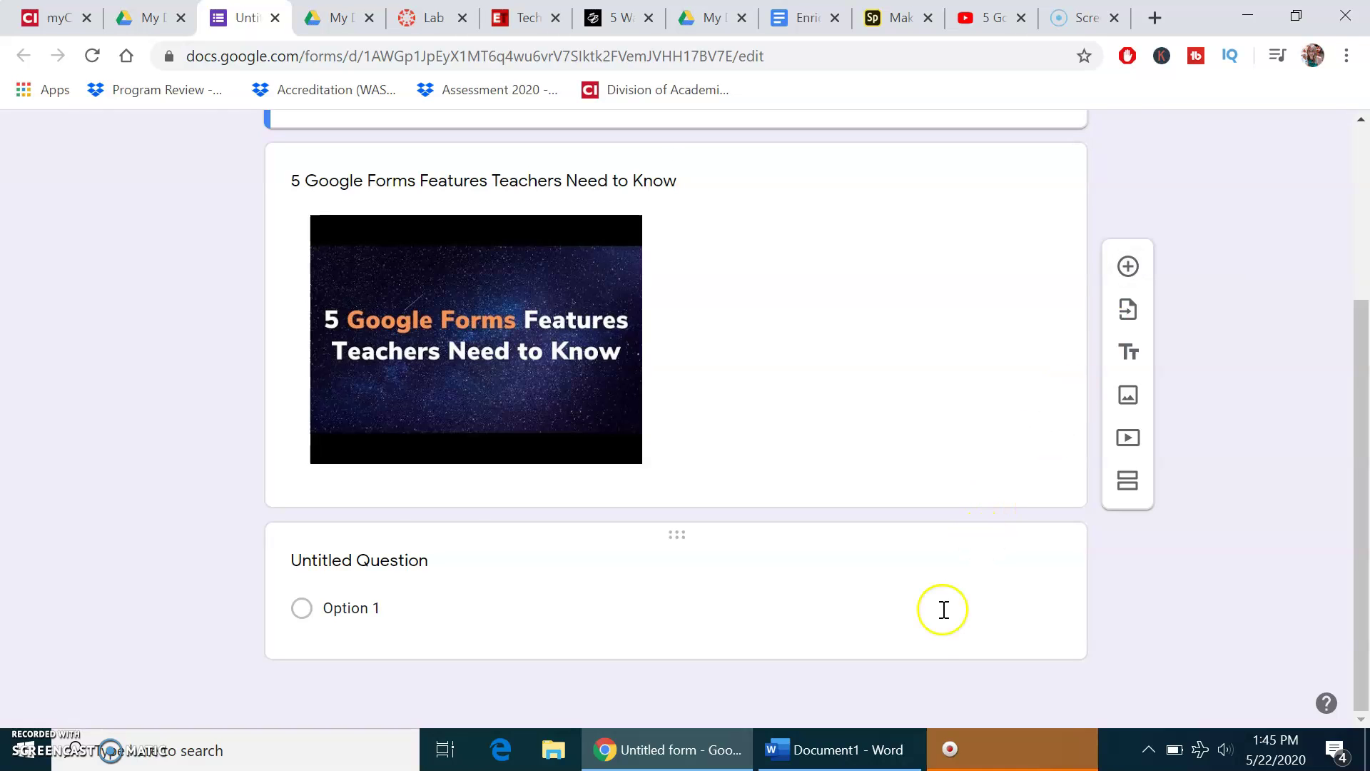
- Paste 'What was your favorite teacher hack from the video above?' from Word as the first question's title
left_click(871, 761)
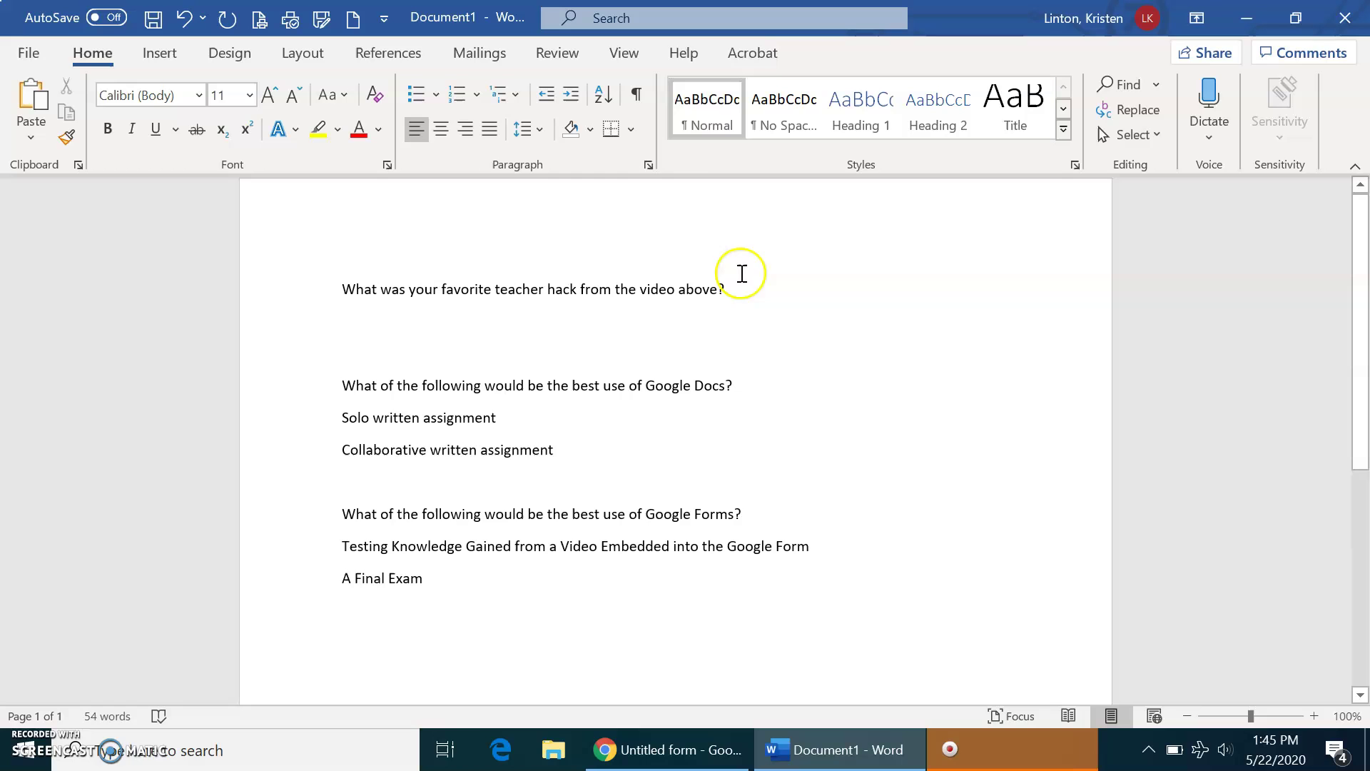
left_click_drag(731, 293, 354, 287)
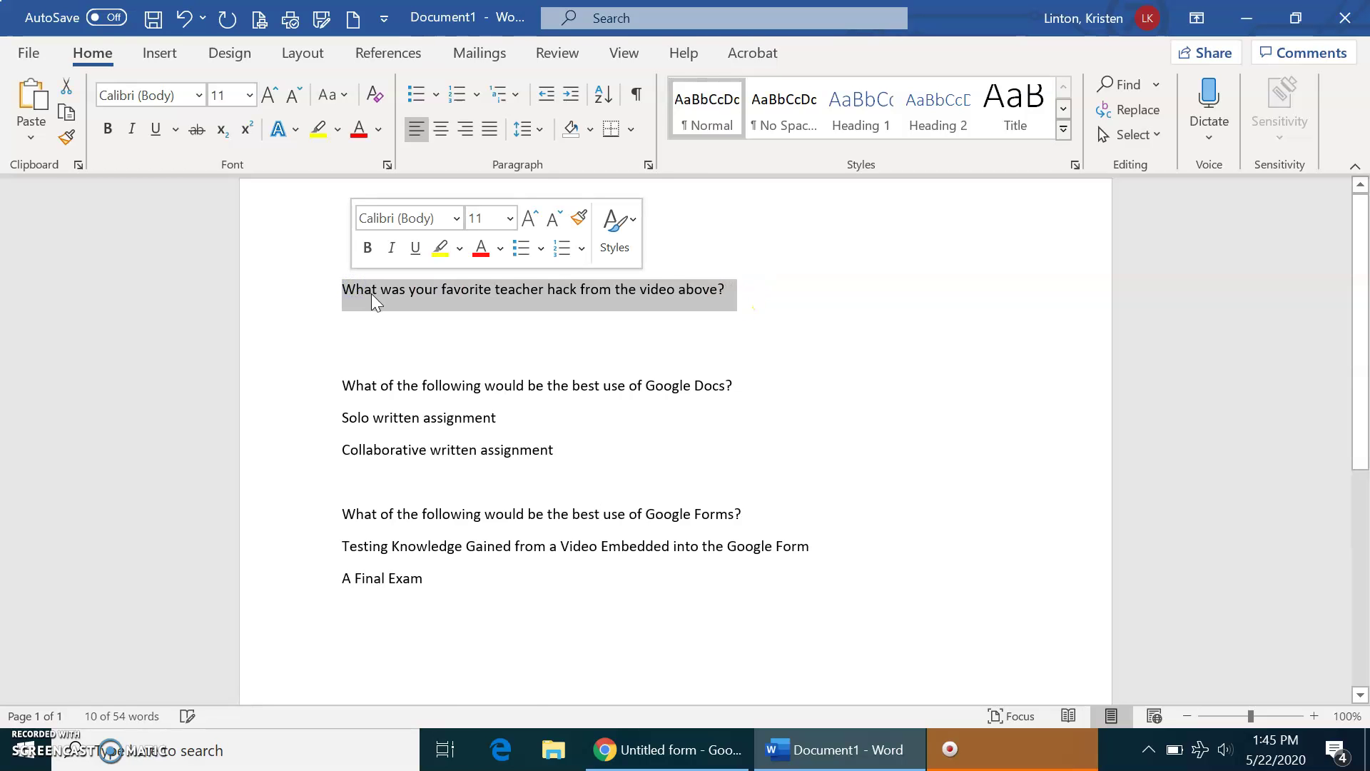
right_click(372, 294)
left_click(428, 344)
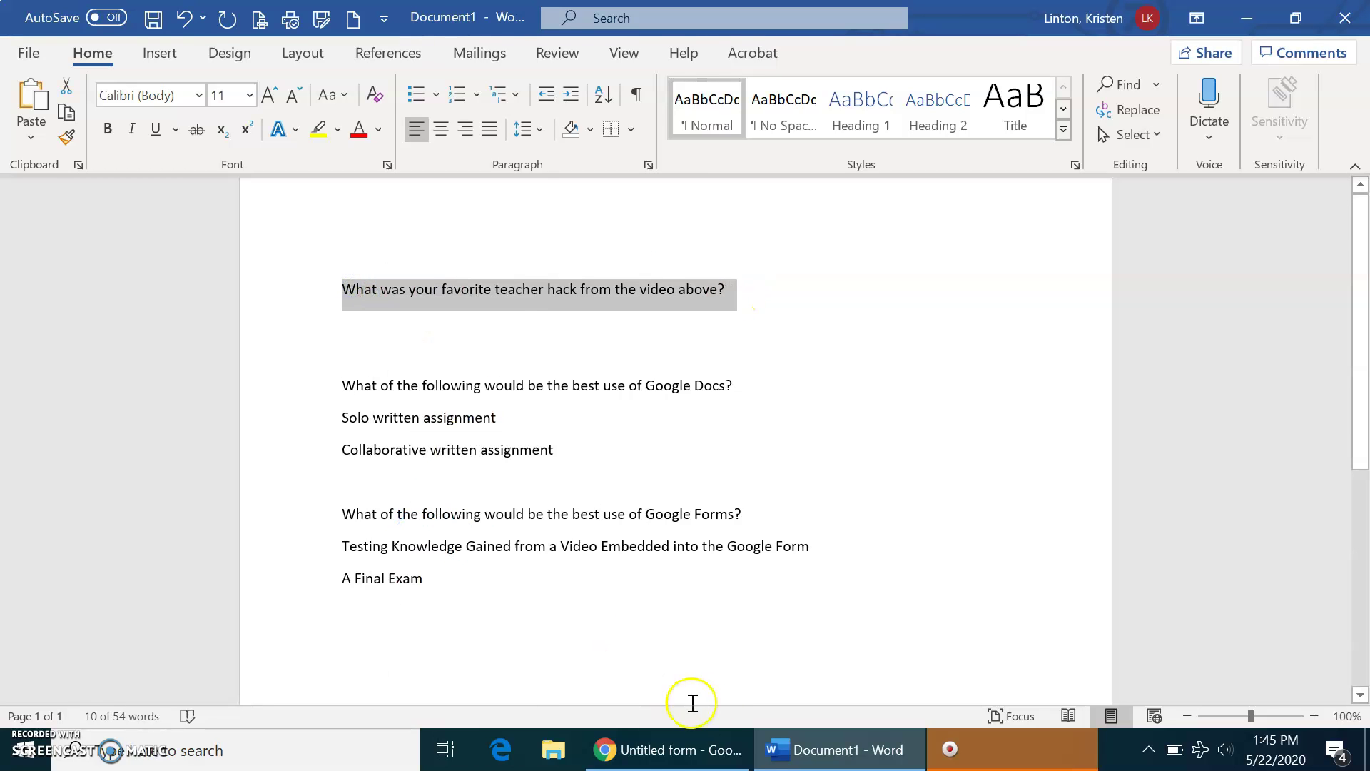
left_click(671, 748)
left_click(404, 560)
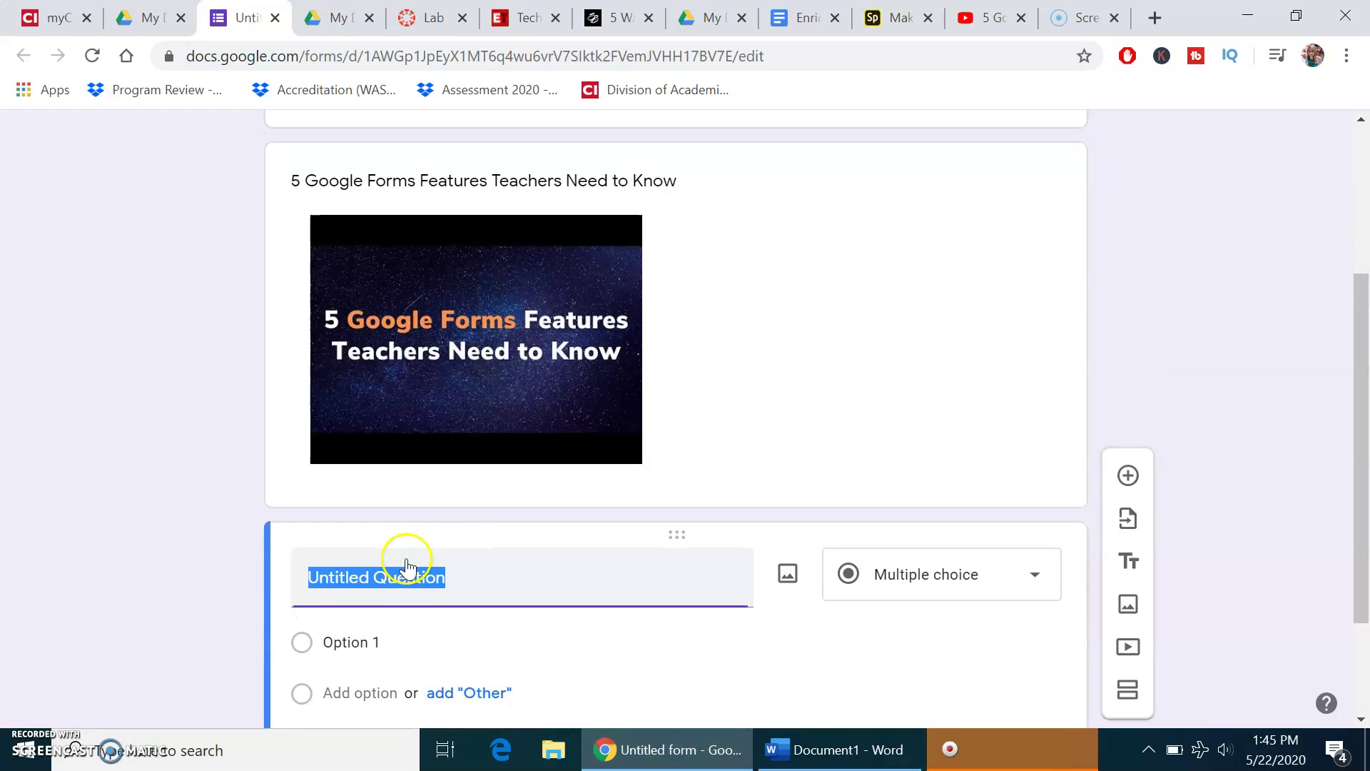
right_click(447, 578)
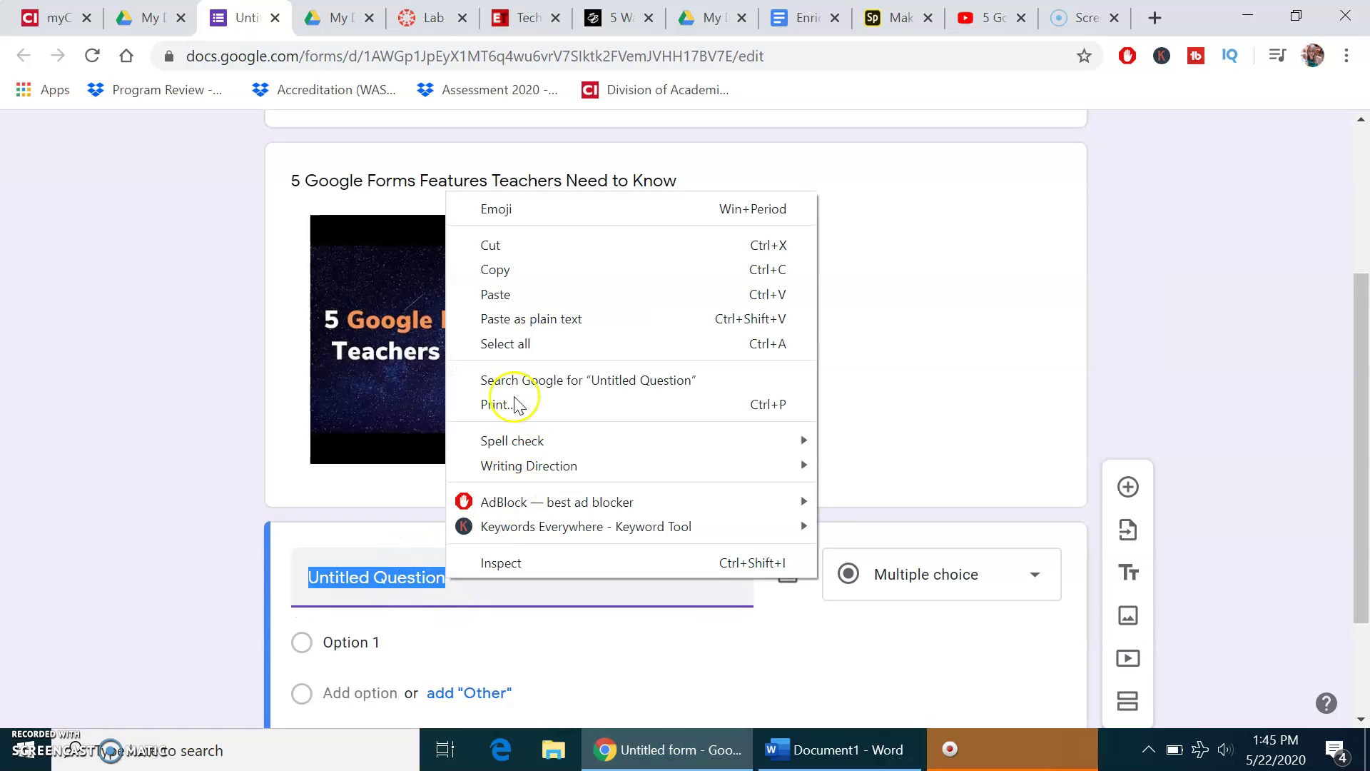
left_click(534, 294)
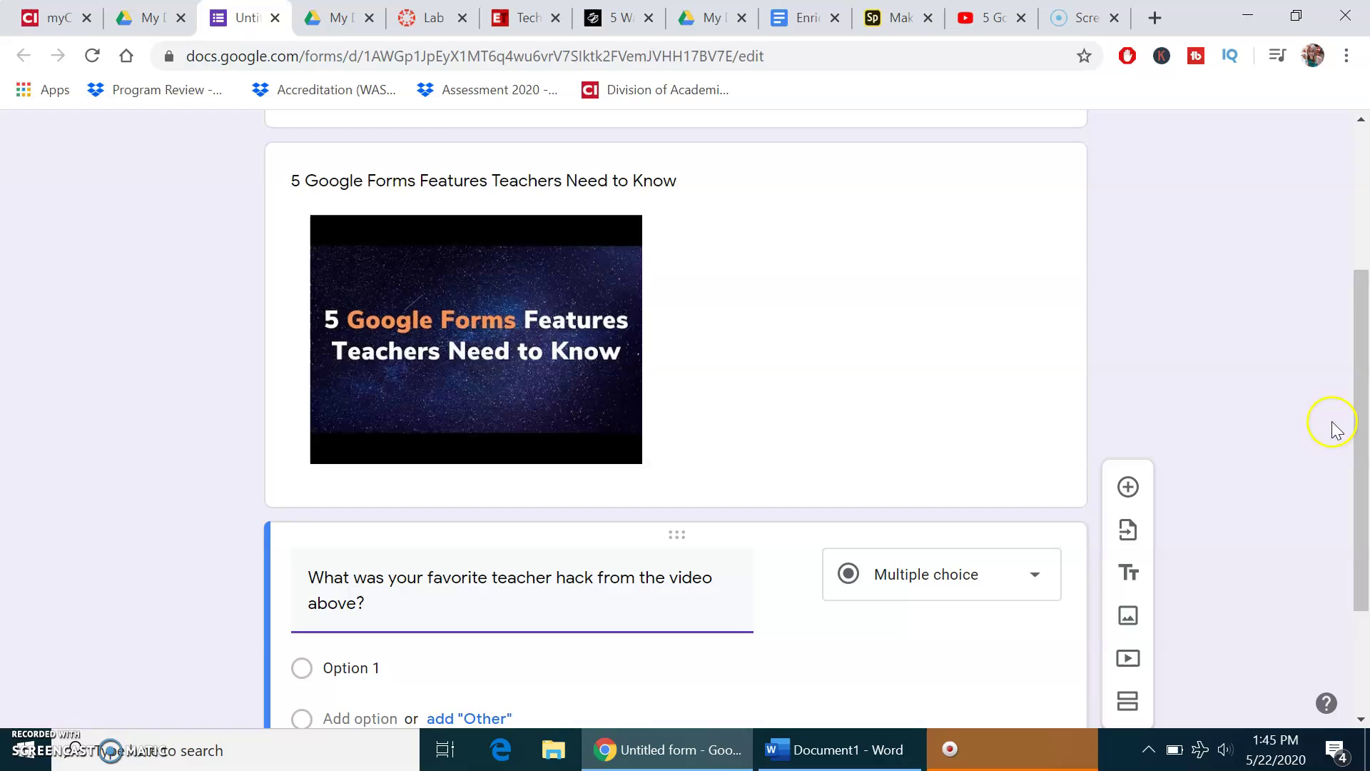
scroll(1360, 426, "down", 1)
left_click_drag(1360, 426, 1355, 513)
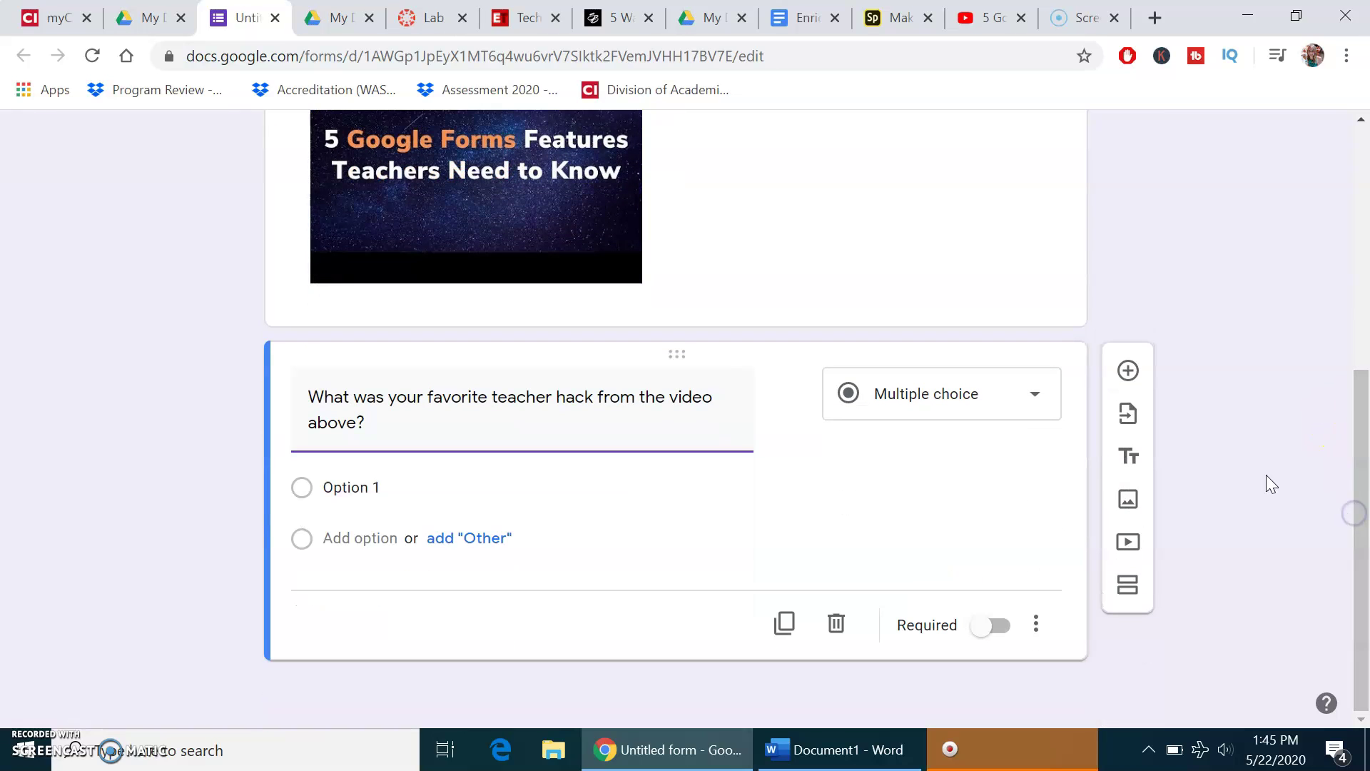
- Change the teacher hack question's type from Multiple choice to Short answer
left_click(1032, 401)
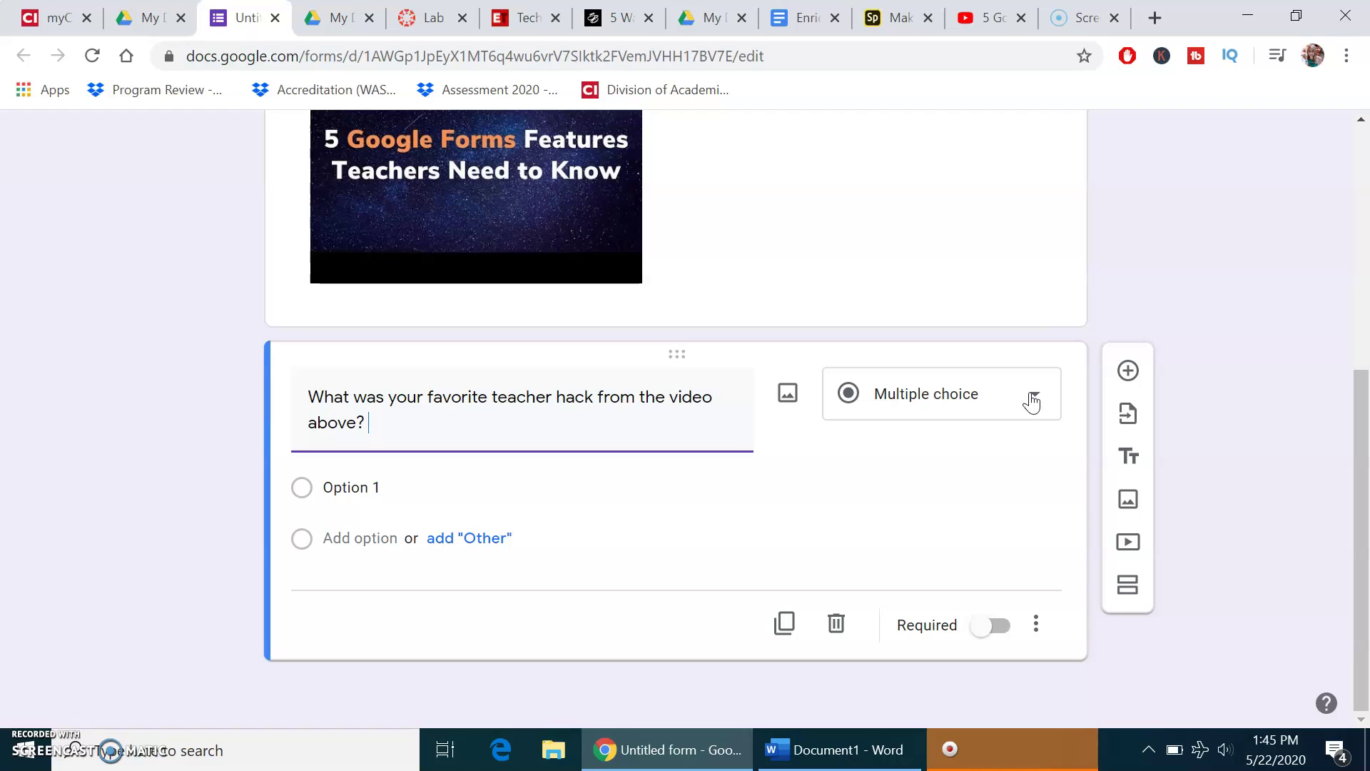
left_click(1010, 398)
left_click(1047, 377)
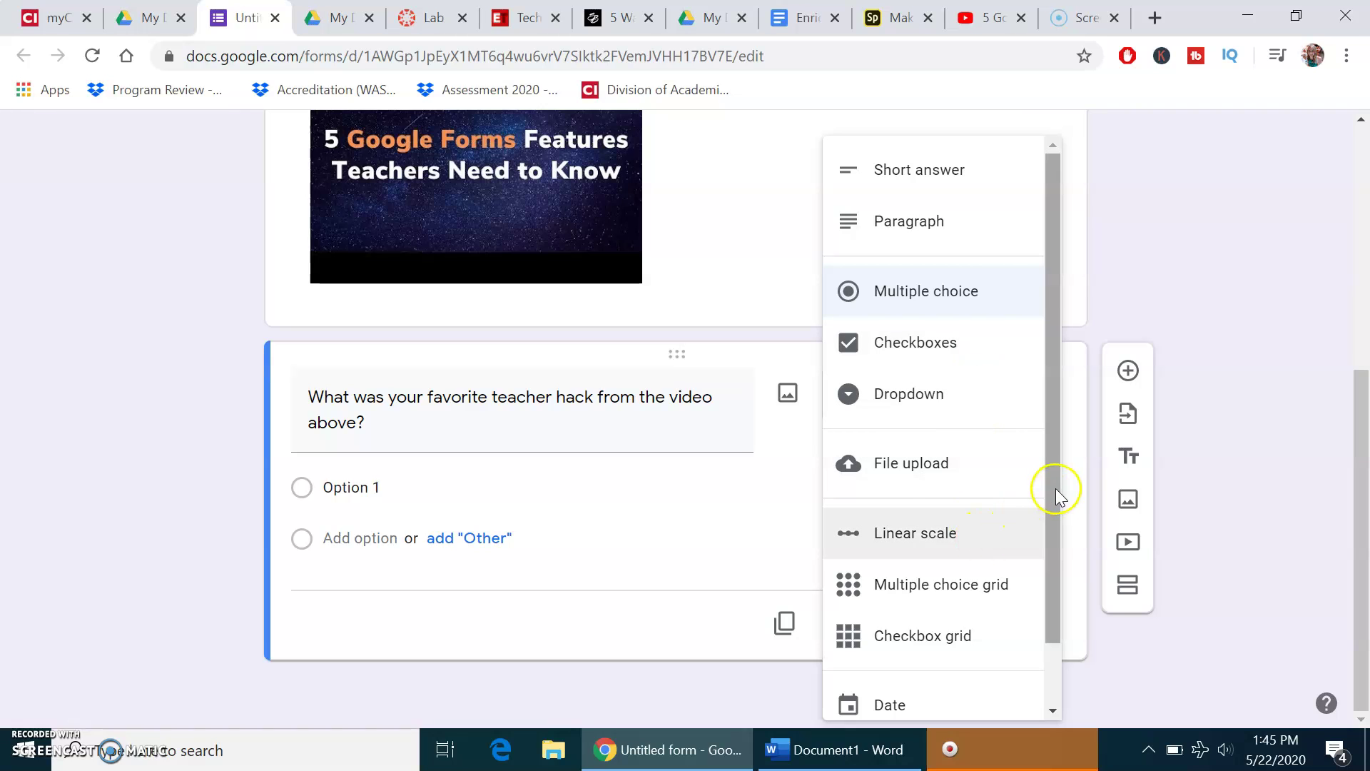
left_click_drag(1055, 487, 1076, 286)
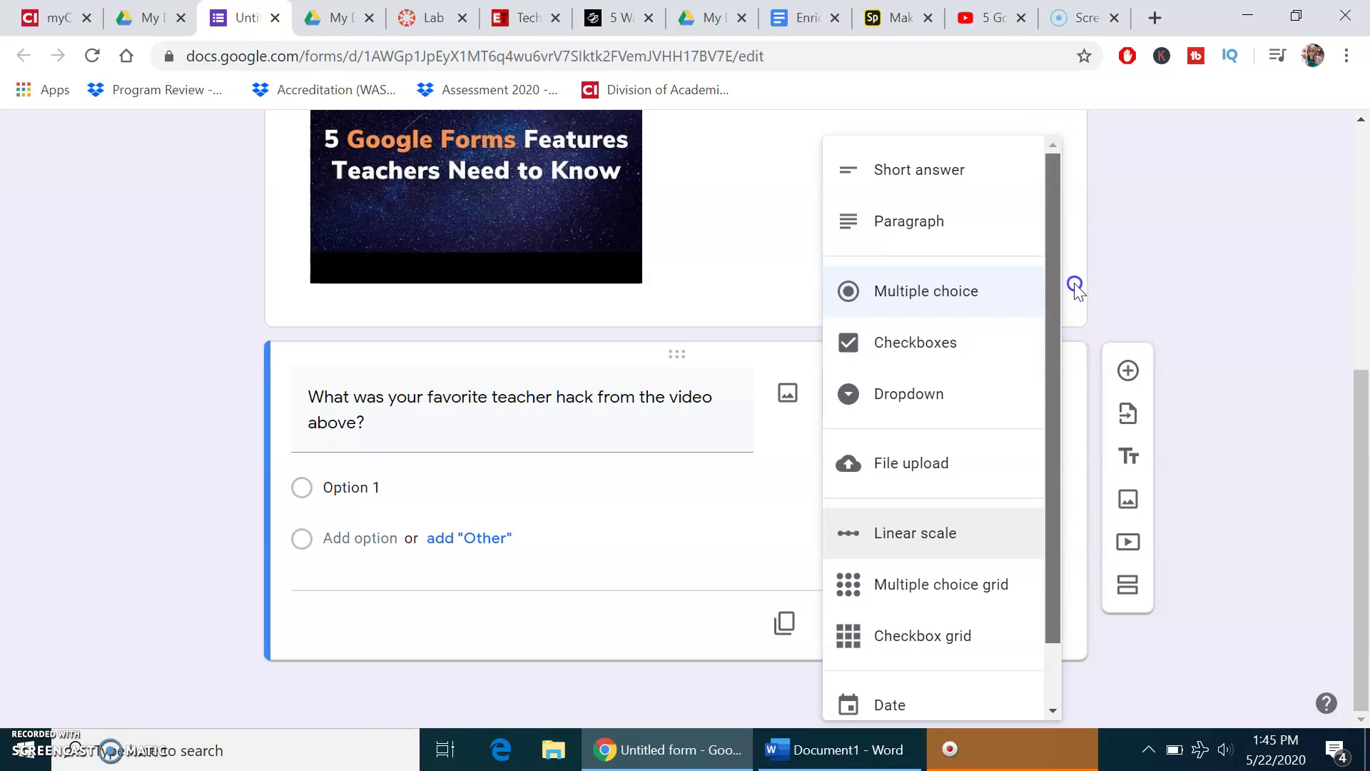
left_click(958, 177)
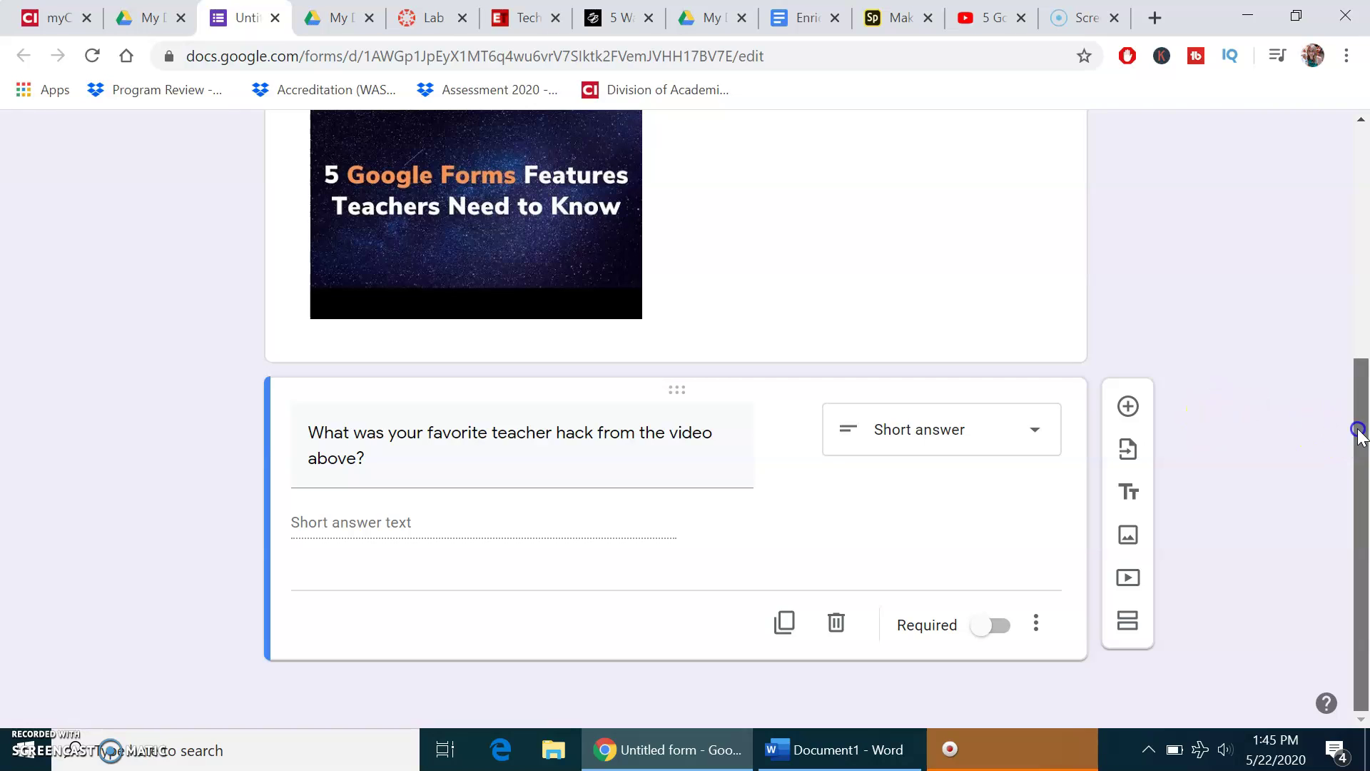
left_click(1348, 472)
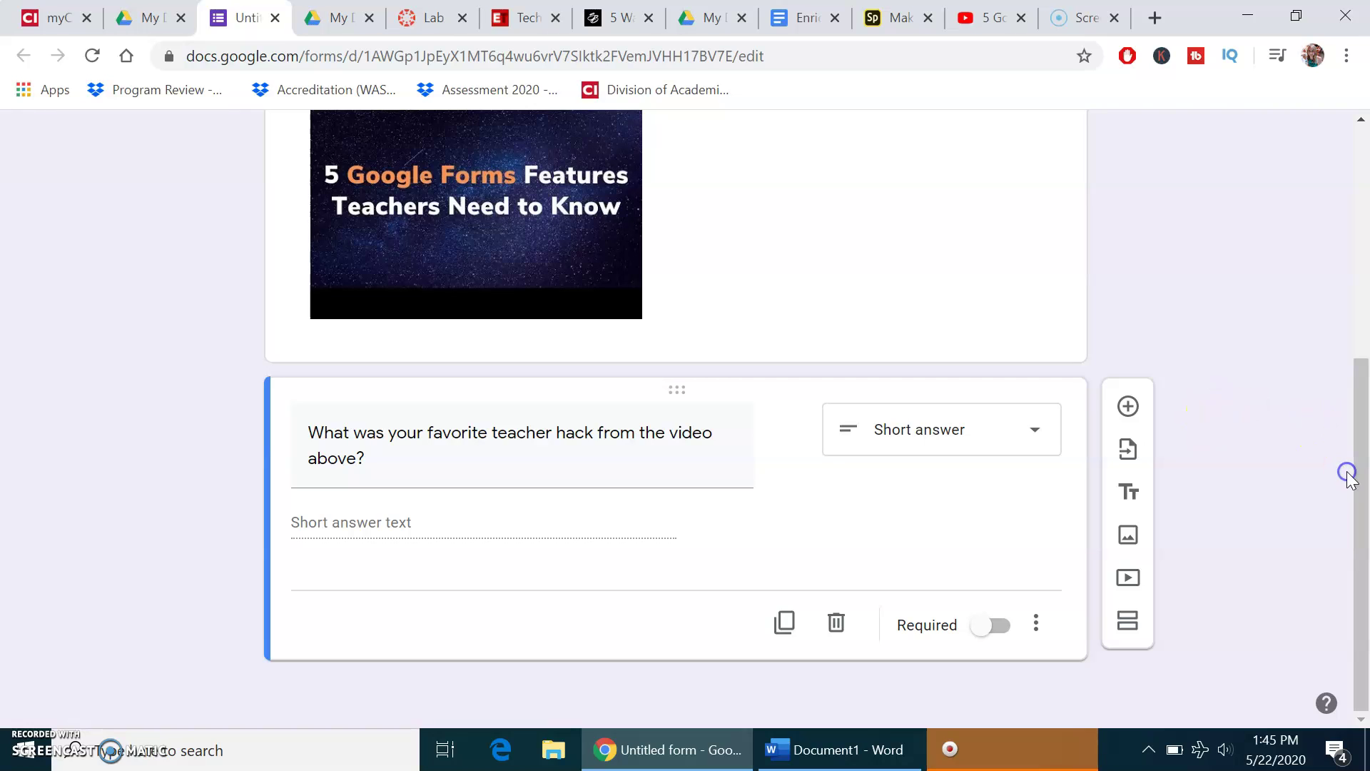
- Add a new question titled with the Google Docs best-use question copied from the Word draft
left_click(1128, 405)
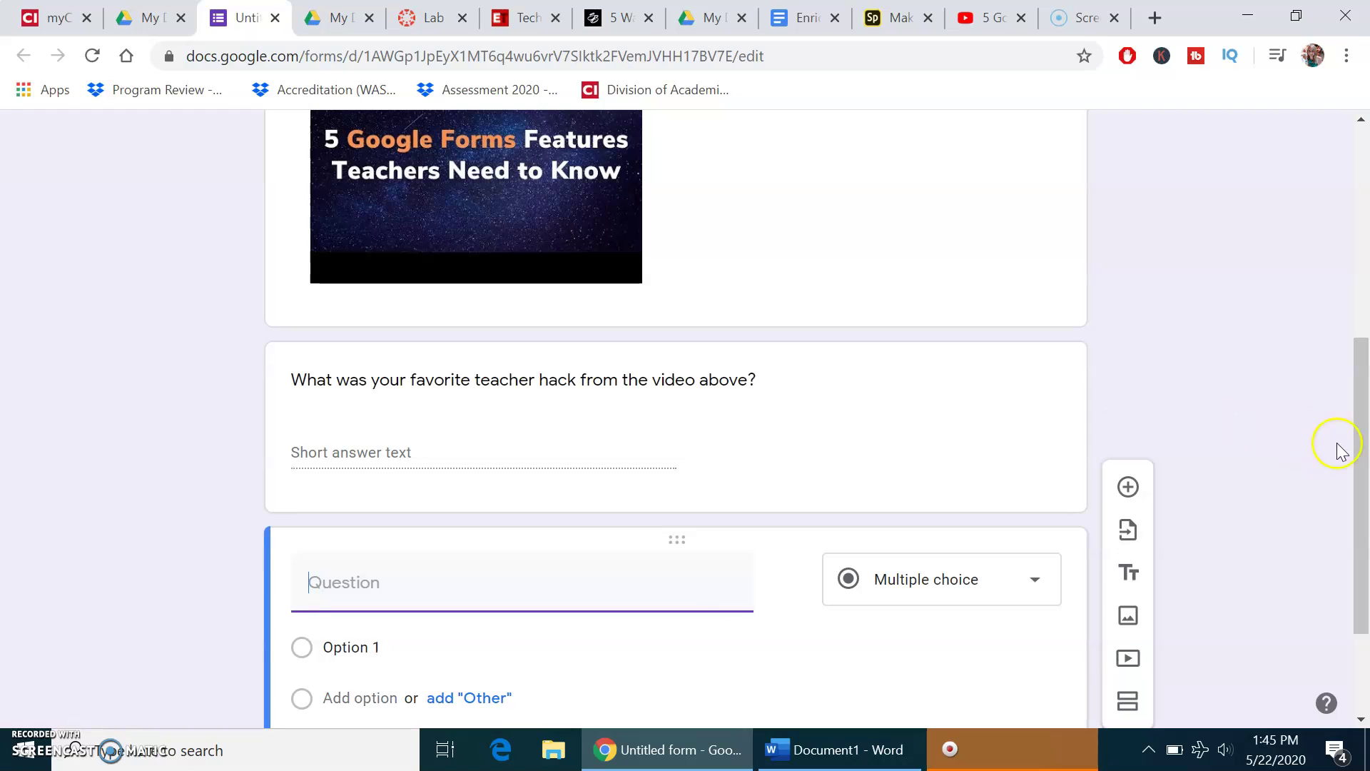
left_click_drag(1356, 444, 1355, 554)
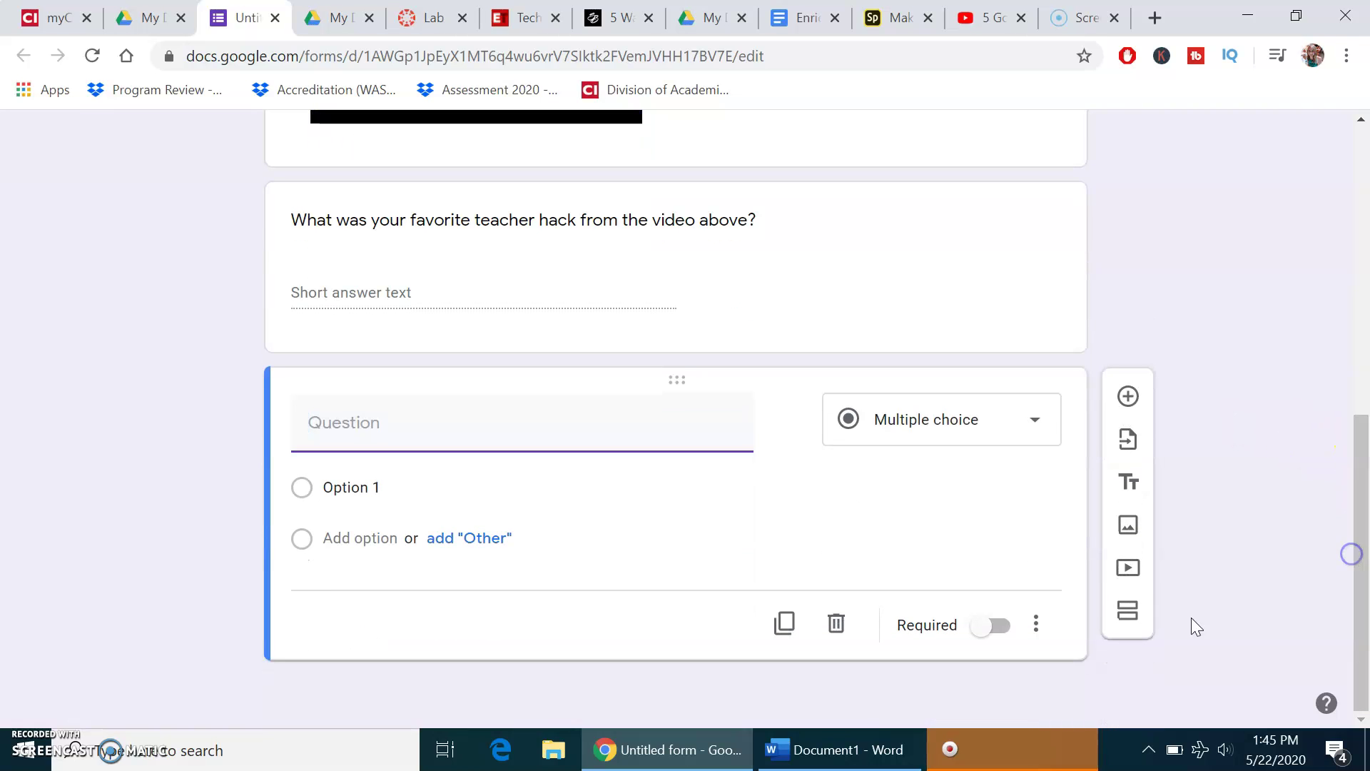
left_click(803, 742)
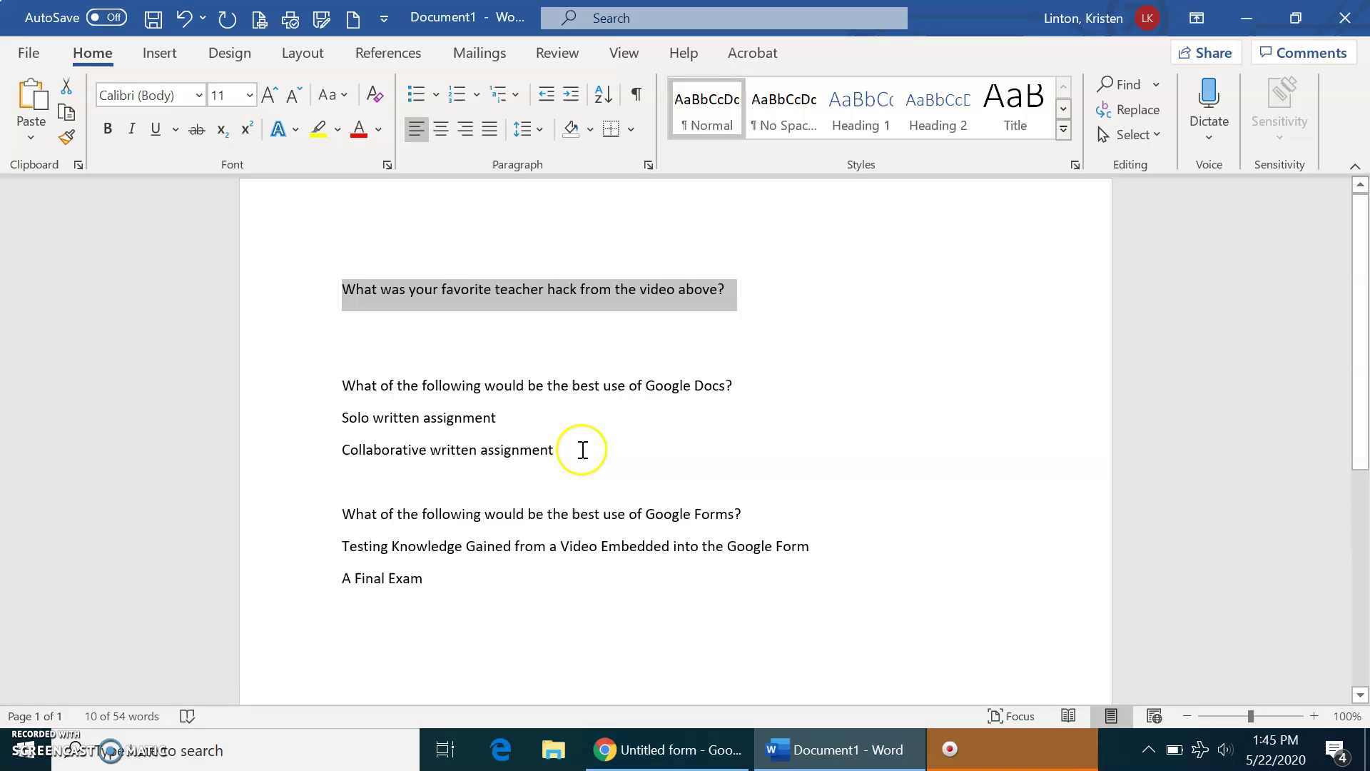
left_click_drag(564, 451, 374, 417)
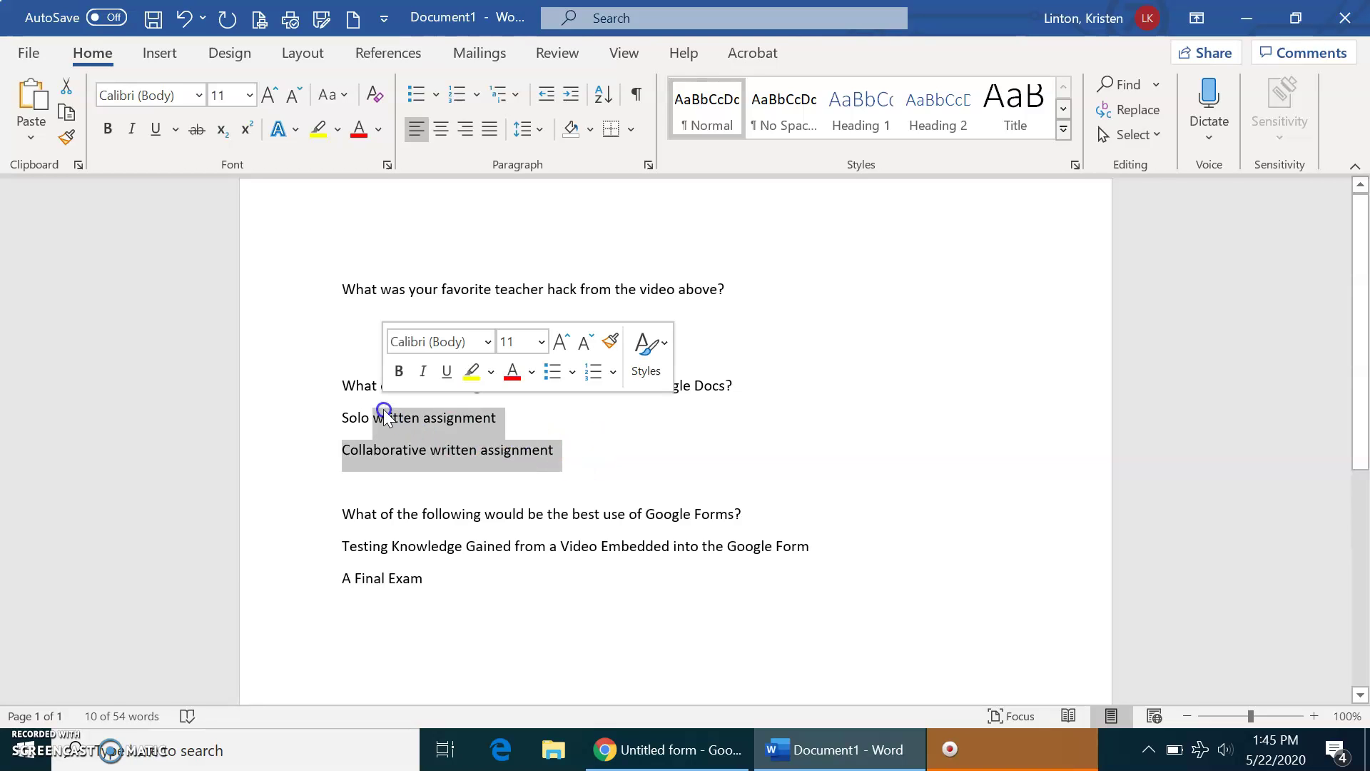
left_click(734, 386)
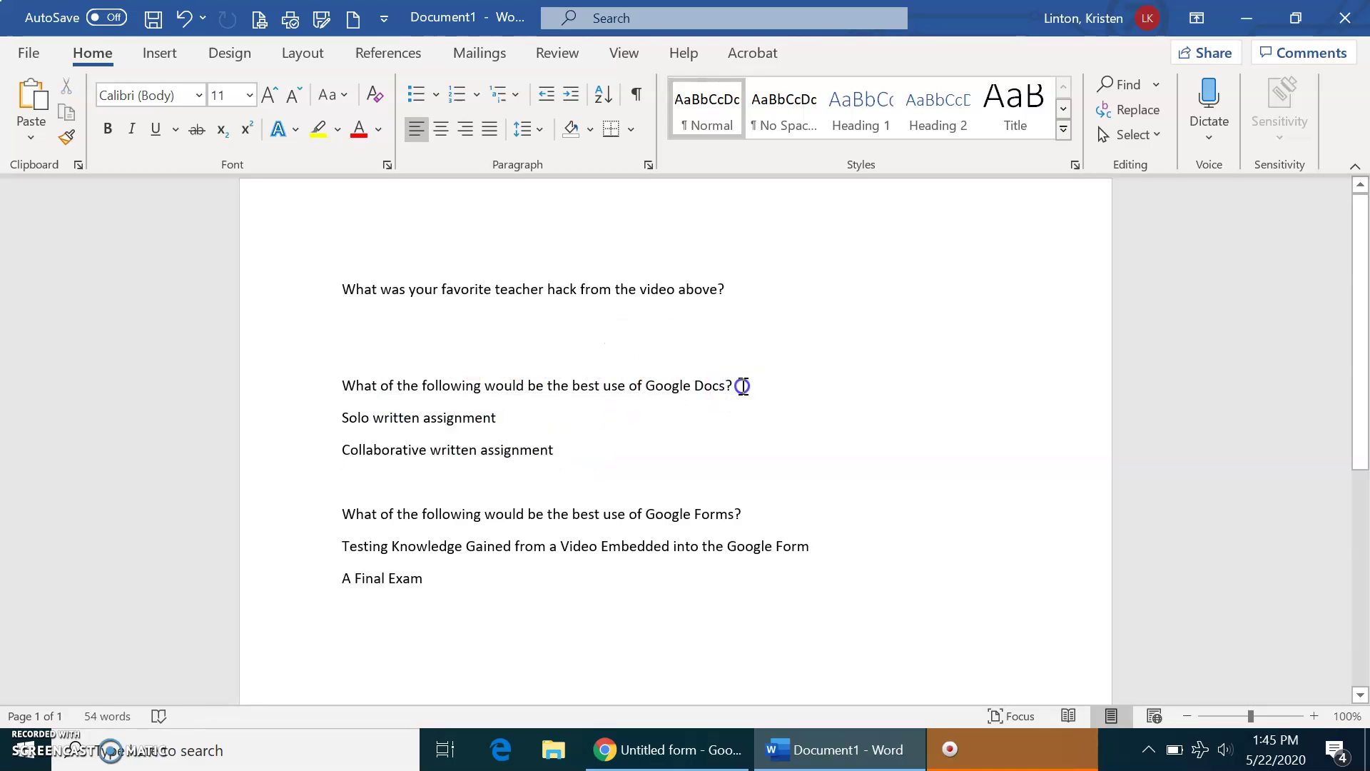
left_click_drag(742, 385, 345, 383)
right_click(347, 383)
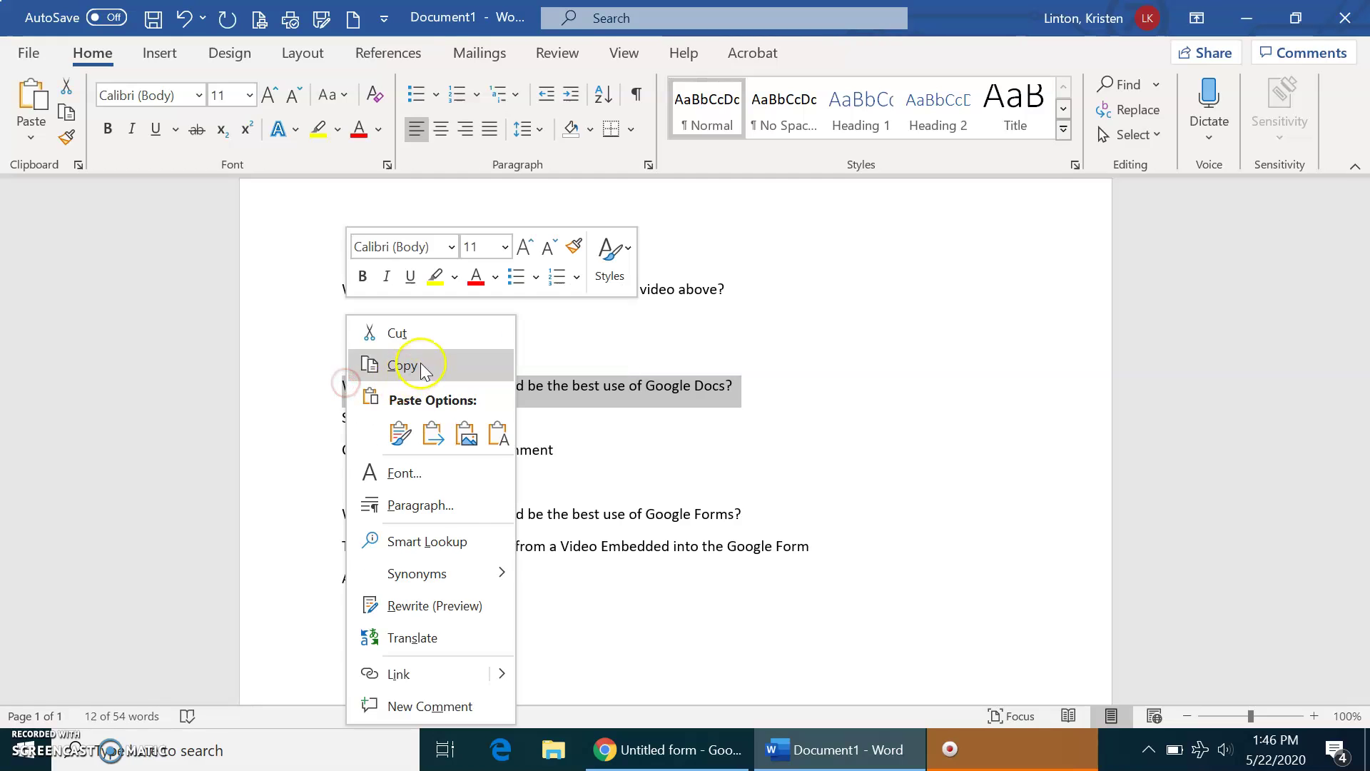
left_click(421, 366)
left_click(657, 750)
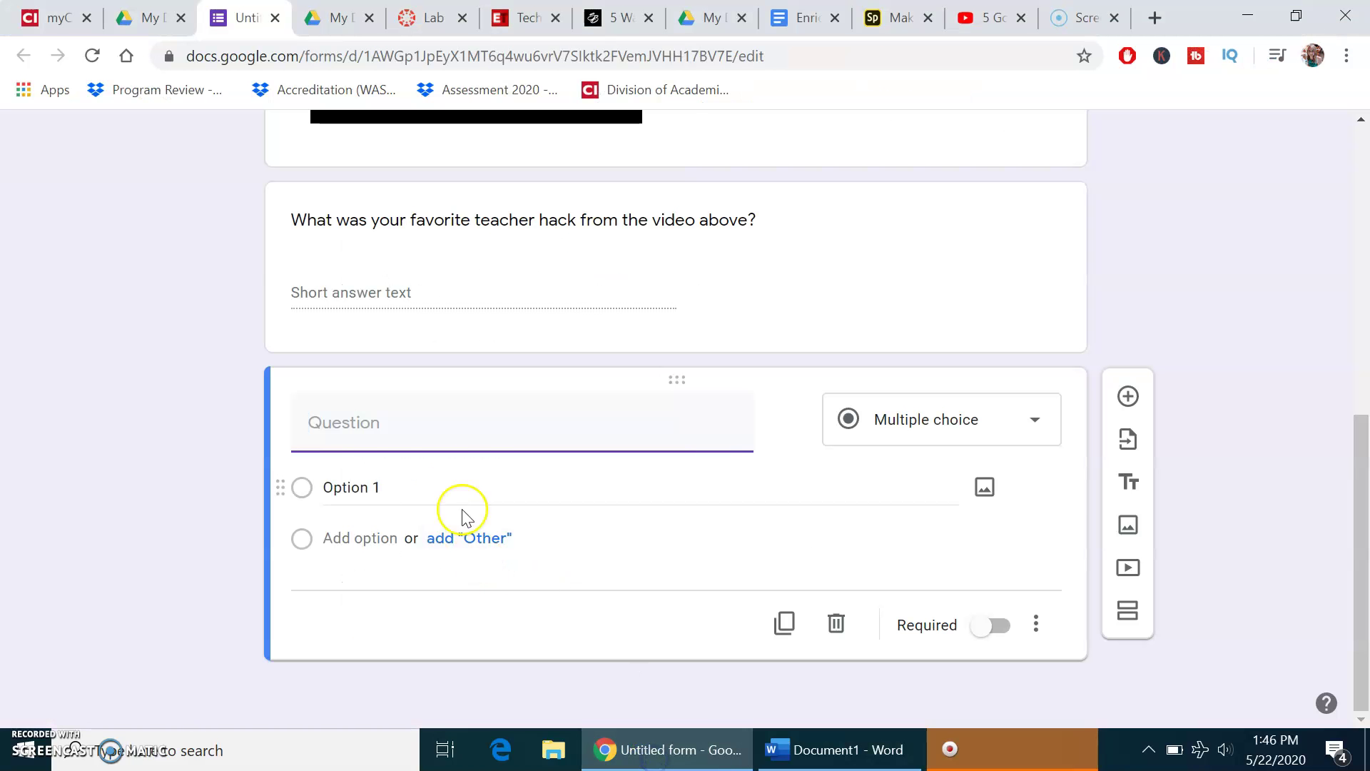
right_click(395, 430)
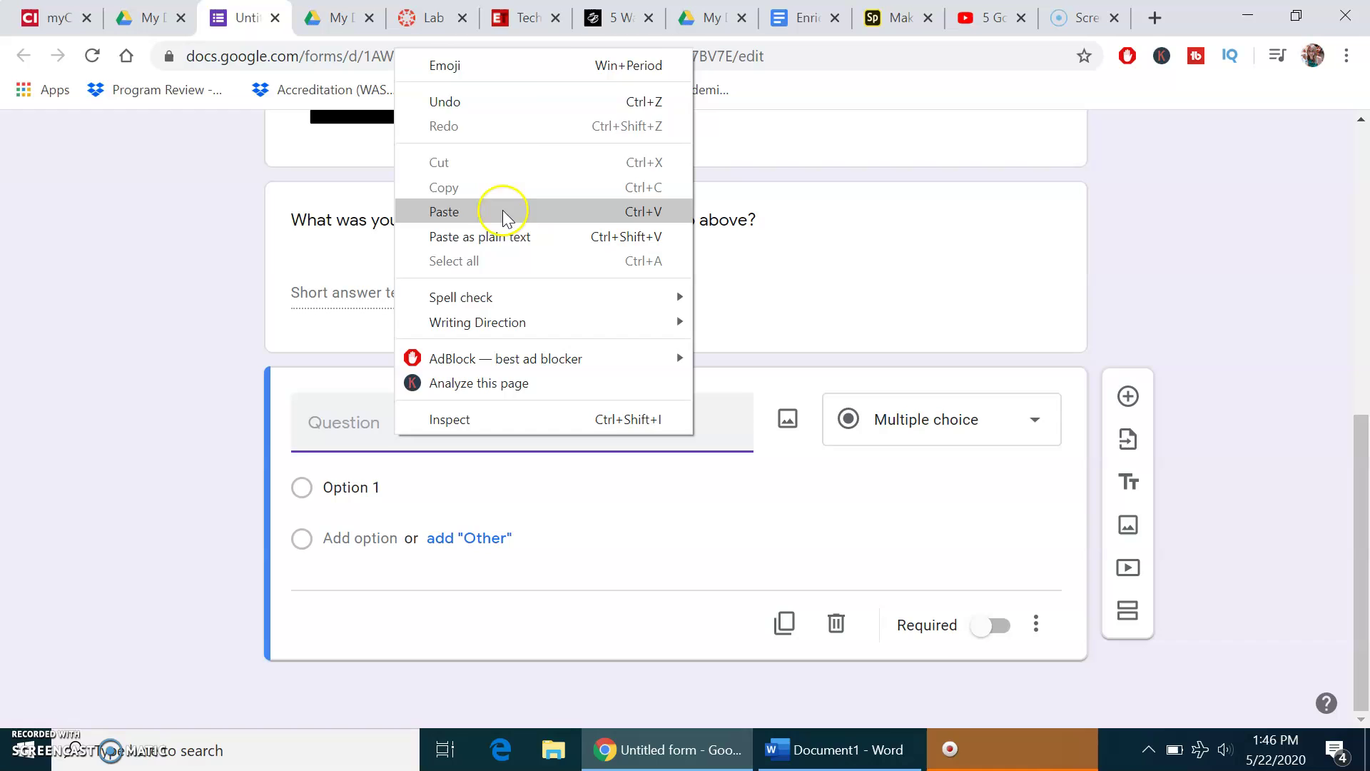
left_click(504, 212)
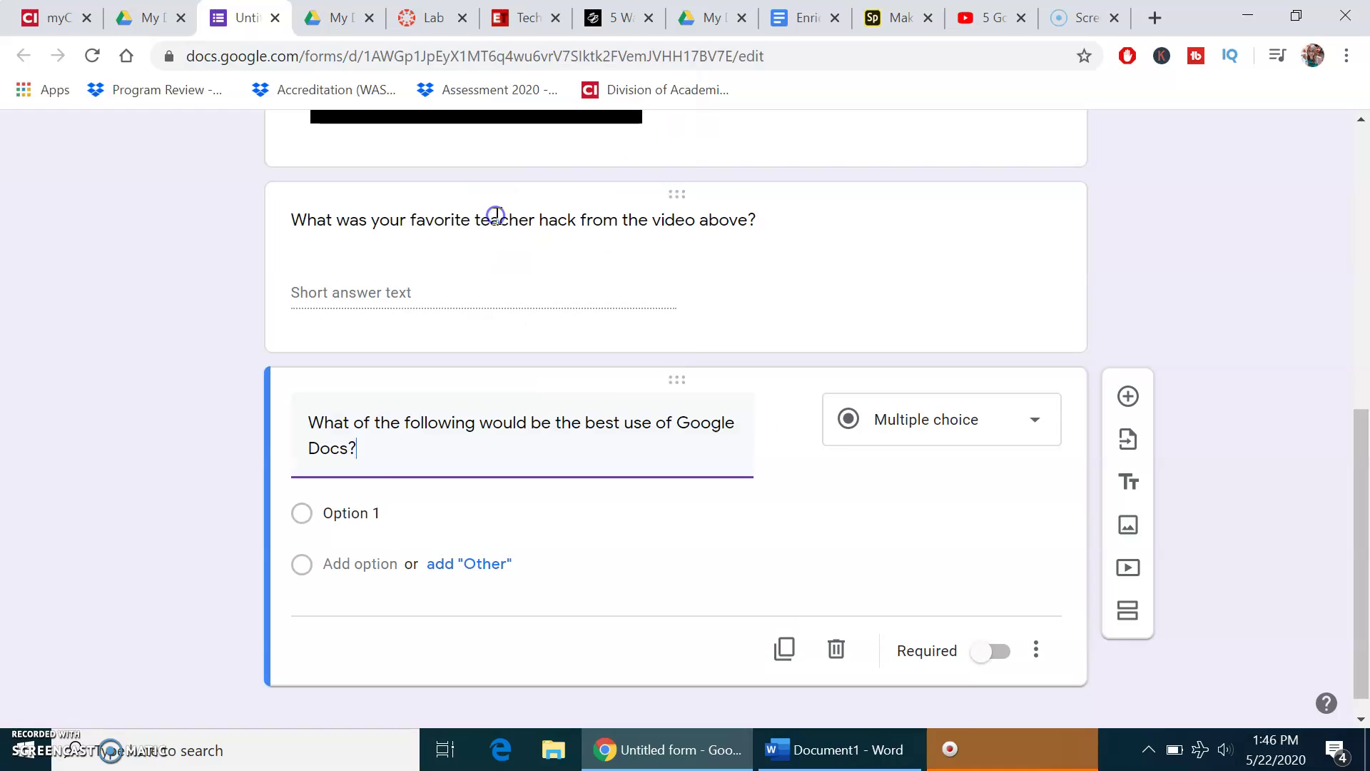
- Replace Option 1 with 'Solo written assignment' copied from Word
left_click(875, 752)
left_click_drag(508, 424, 345, 424)
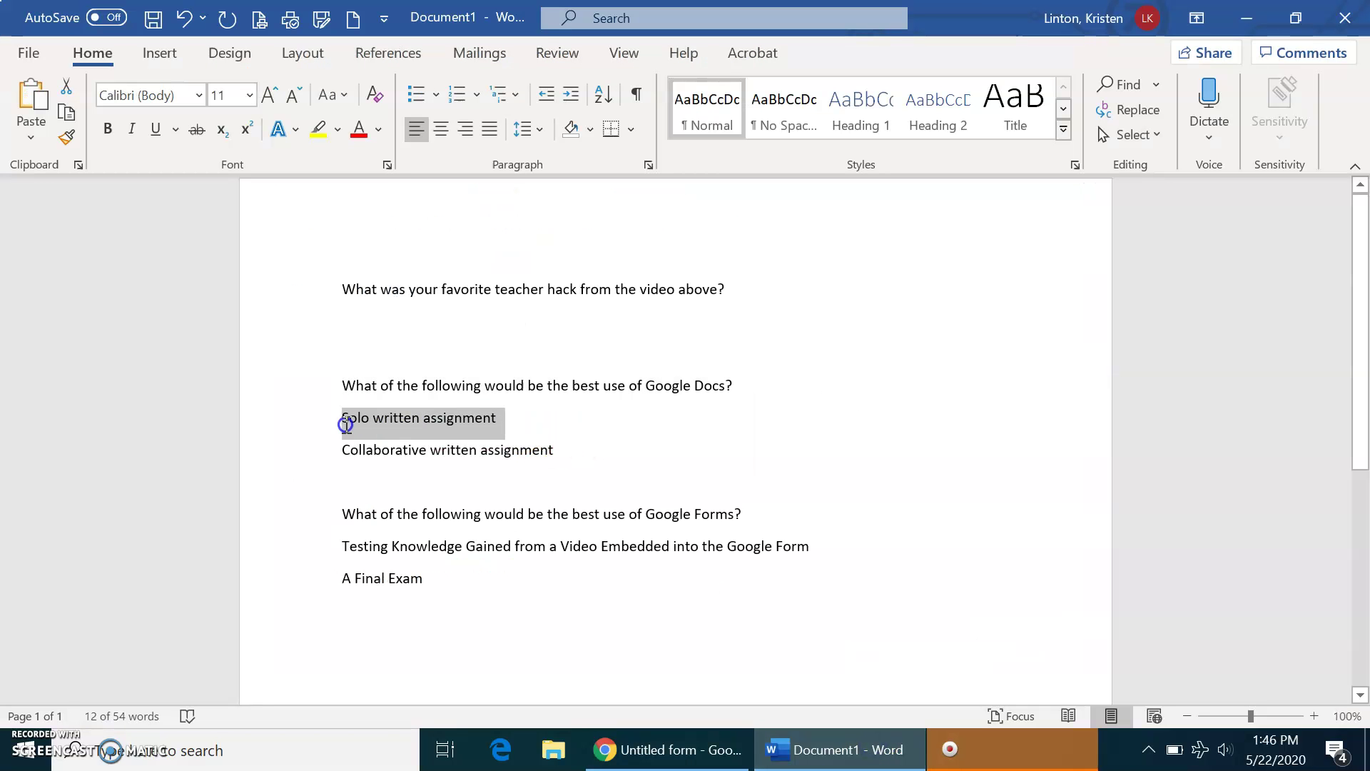
right_click(379, 428)
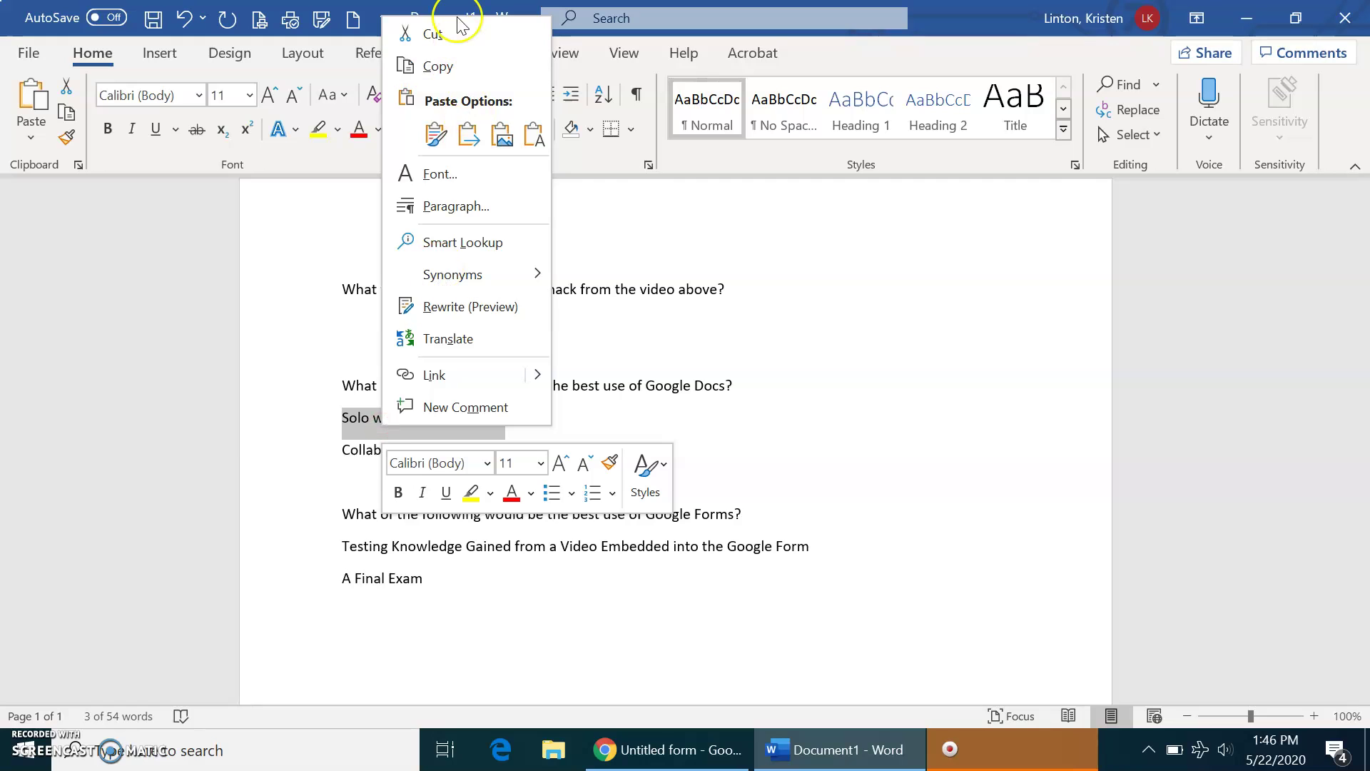
left_click(451, 67)
left_click(721, 750)
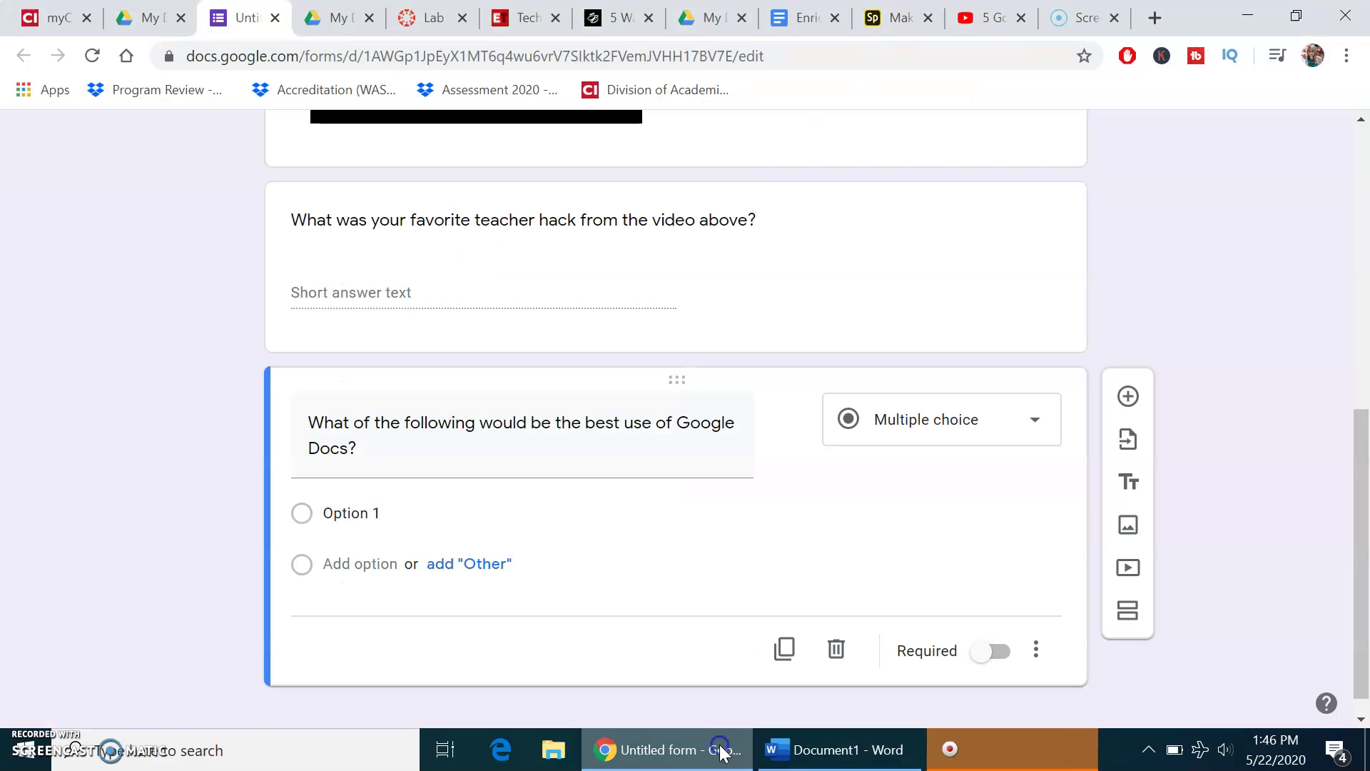
left_click(327, 500)
left_click(376, 514)
right_click(375, 512)
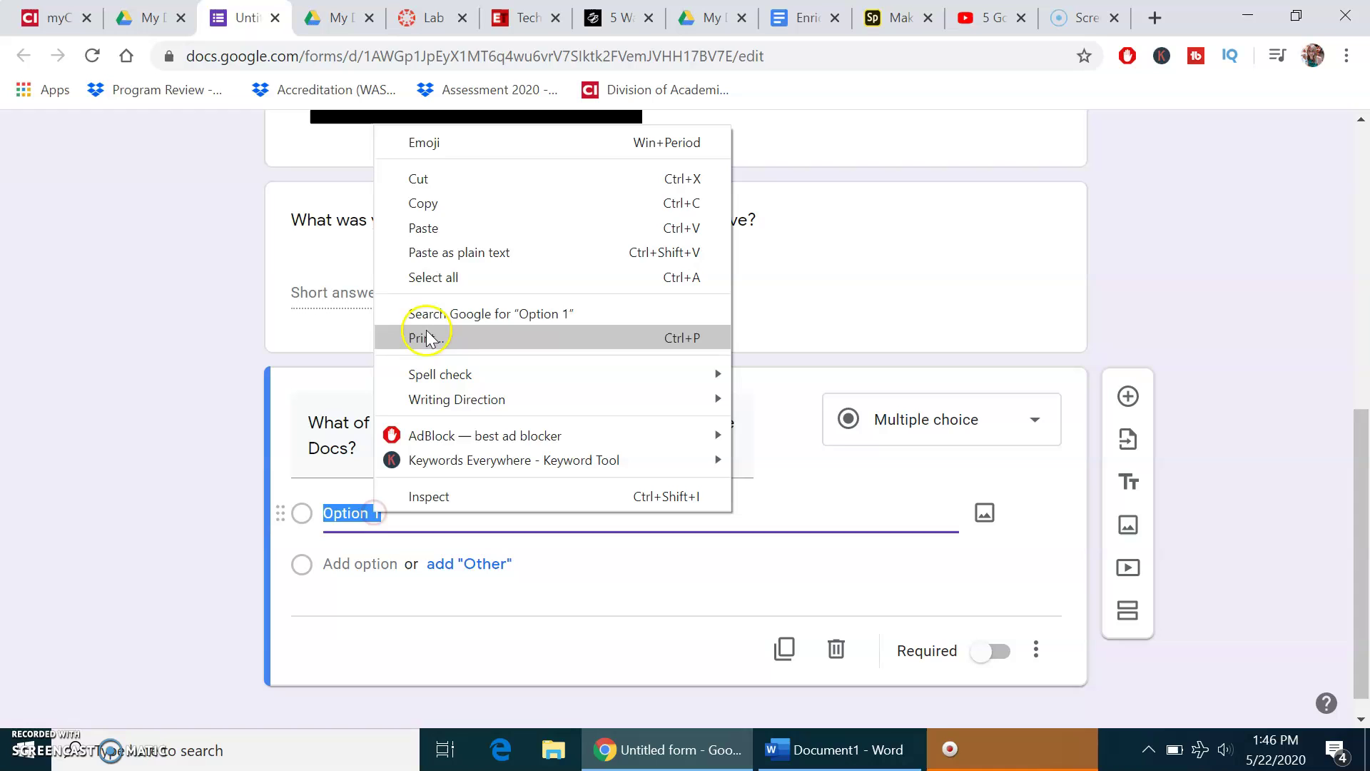
left_click(483, 252)
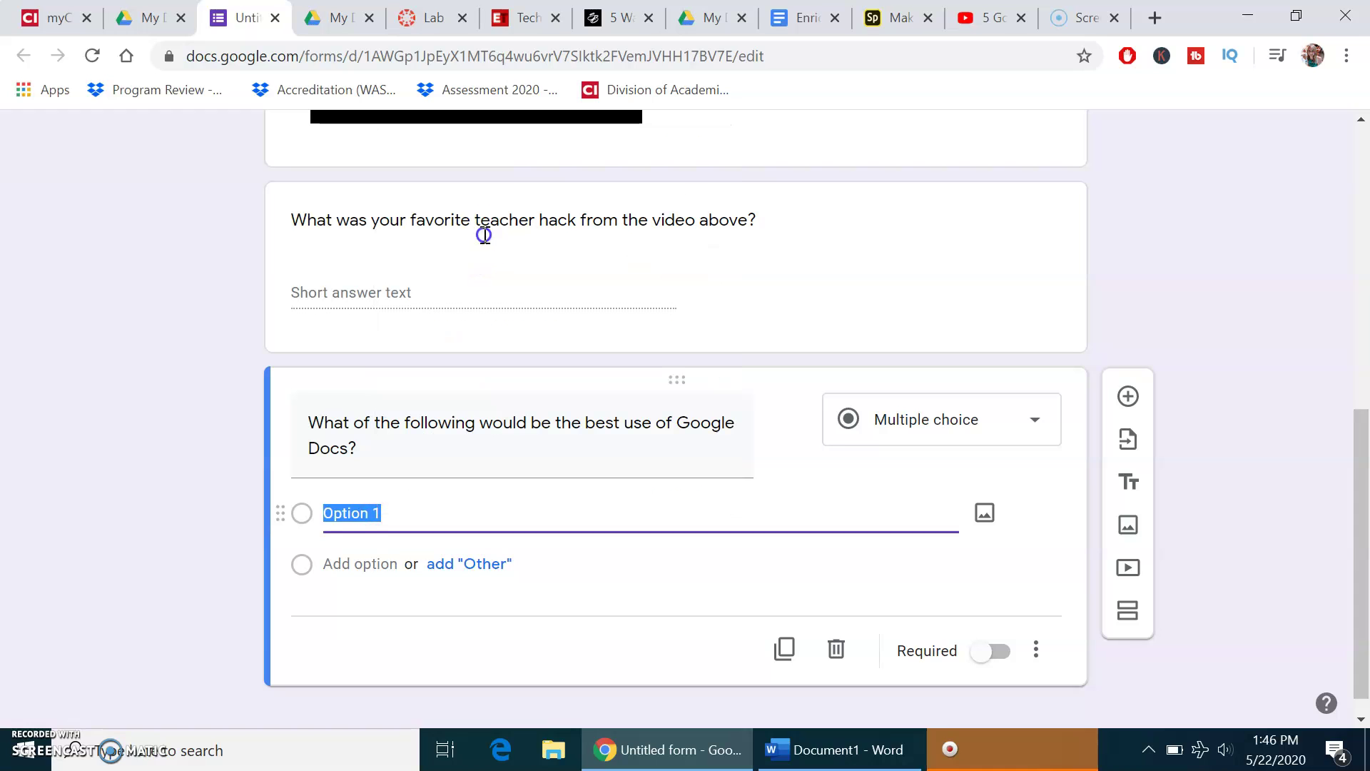
- Add 'Collaborative written assignment' from Word as the second answer option
left_click(859, 761)
left_click_drag(571, 447, 382, 450)
right_click(383, 451)
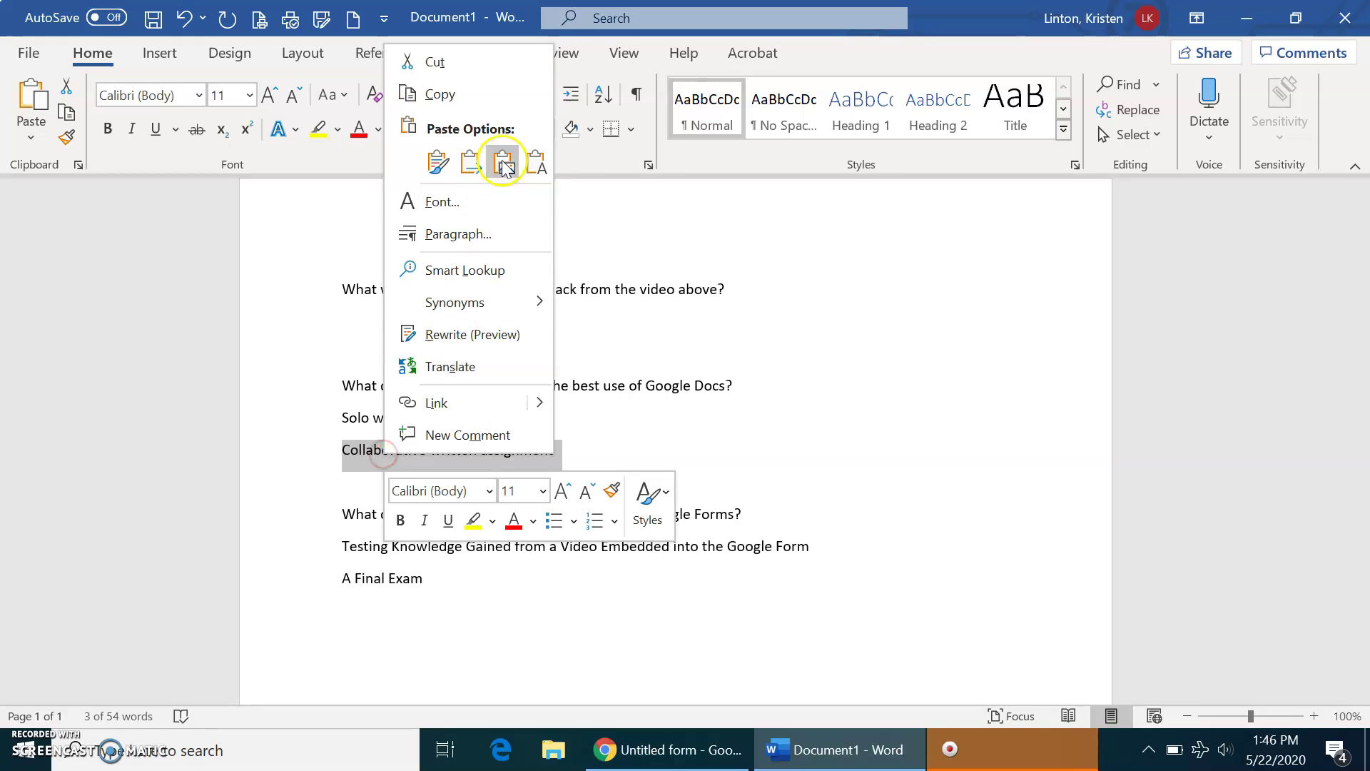
left_click(476, 106)
left_click(667, 750)
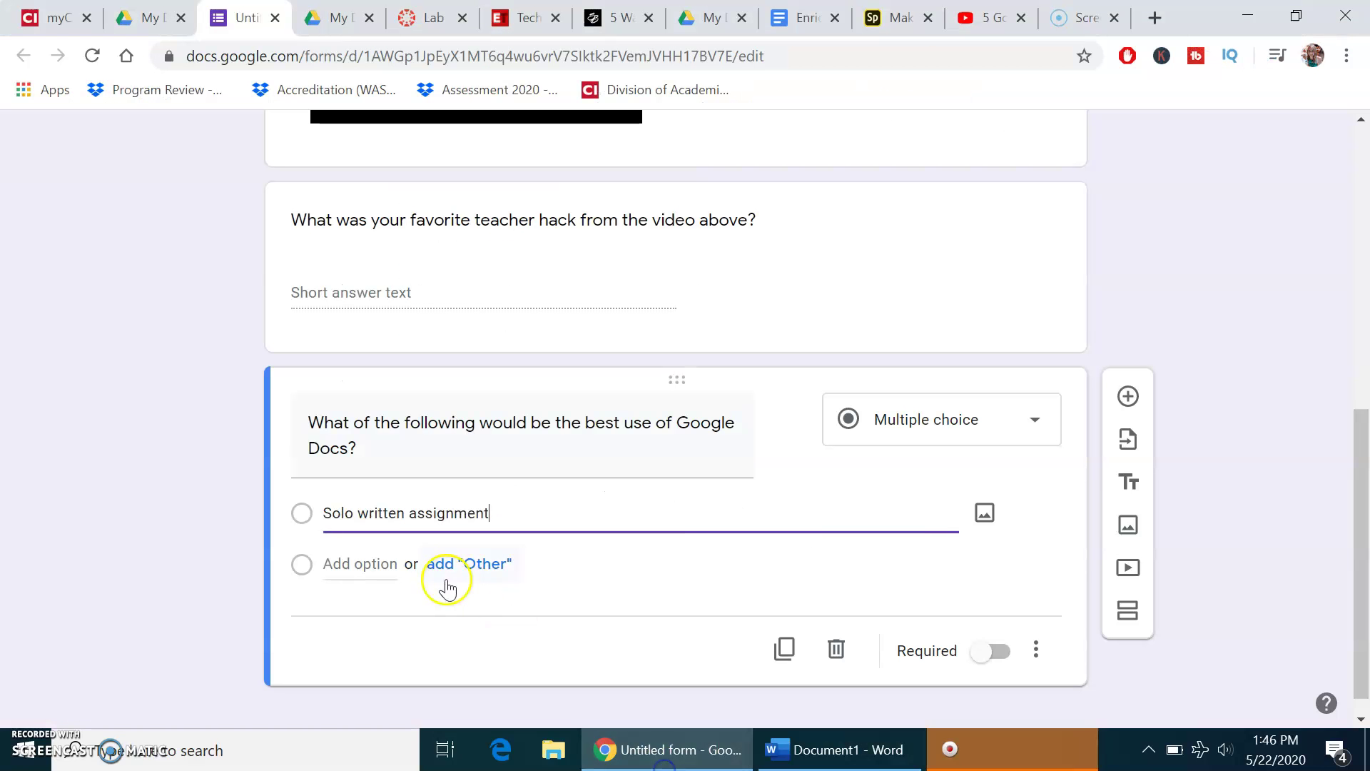
left_click(378, 557)
right_click(374, 562)
left_click(467, 273)
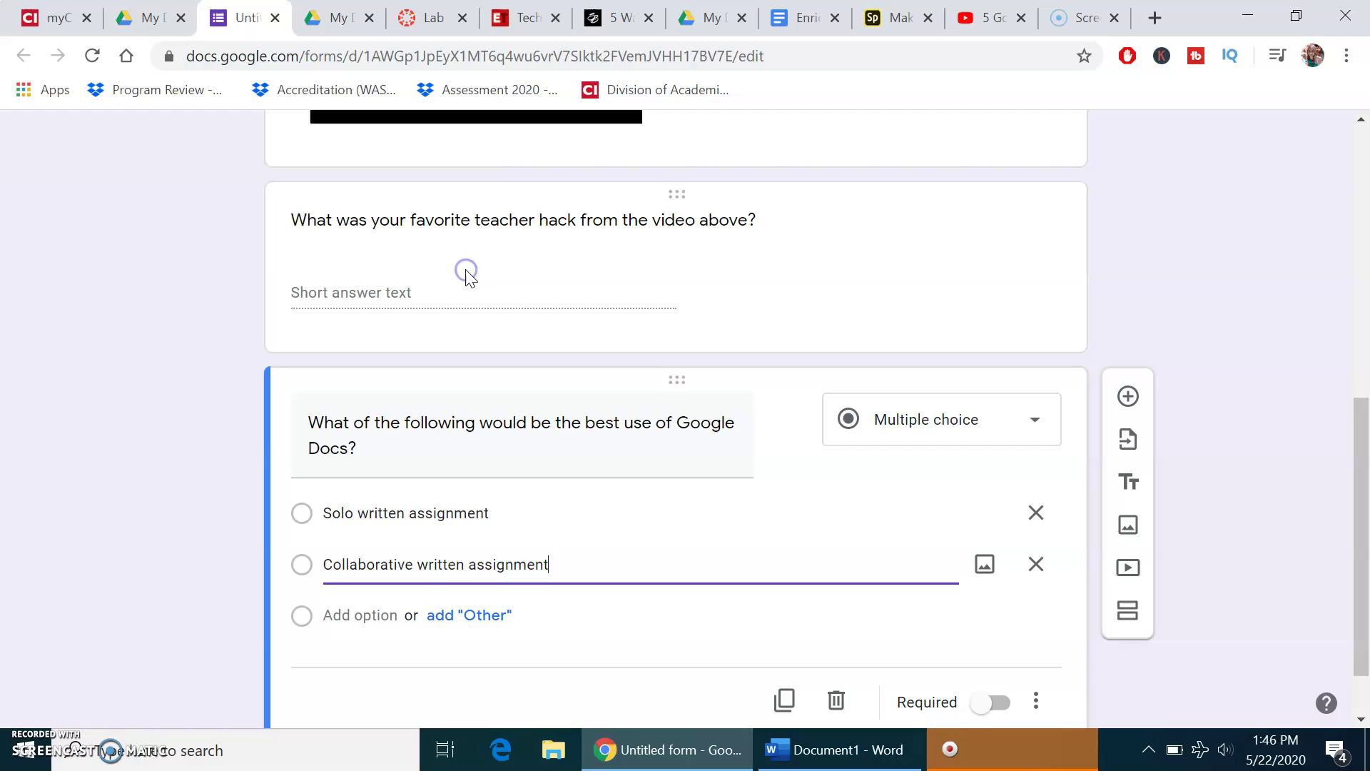
left_click(1293, 525)
left_click(1349, 542)
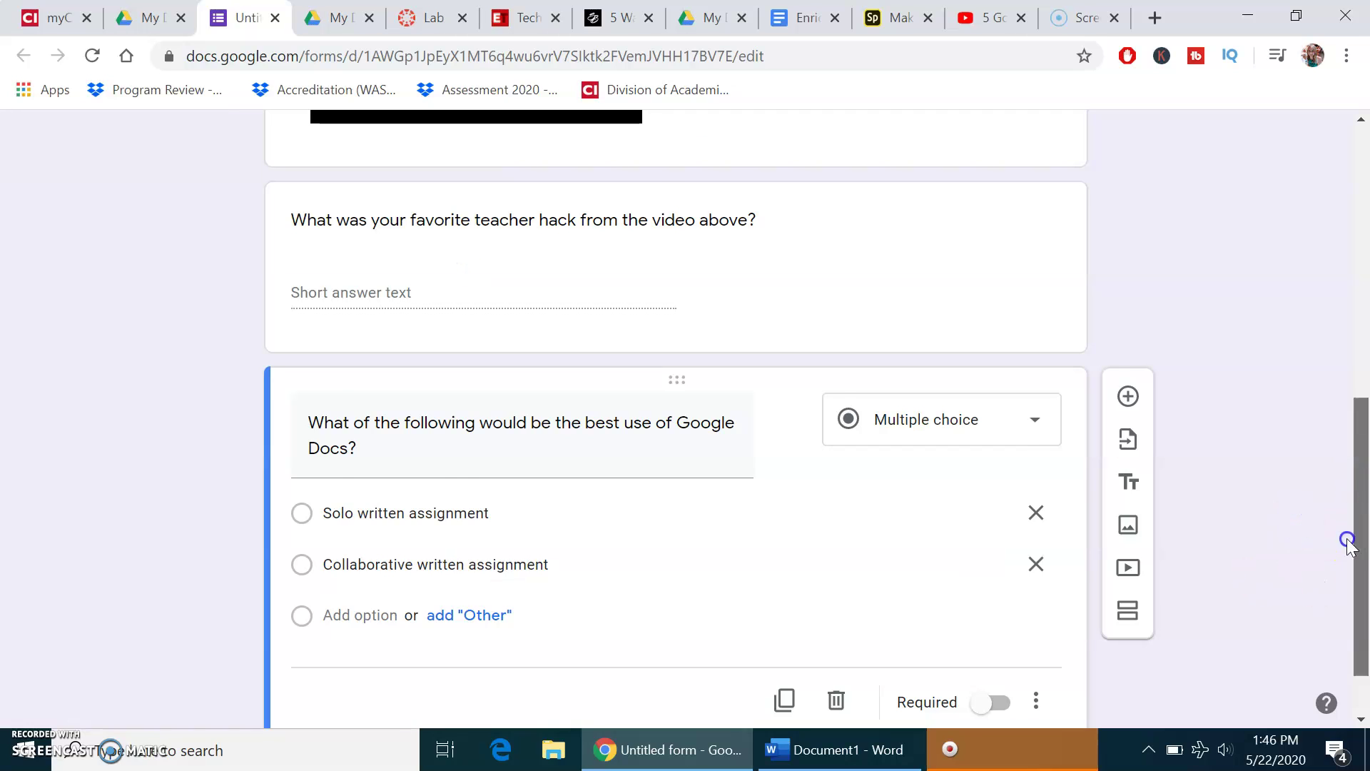
left_click_drag(1349, 542, 1351, 559)
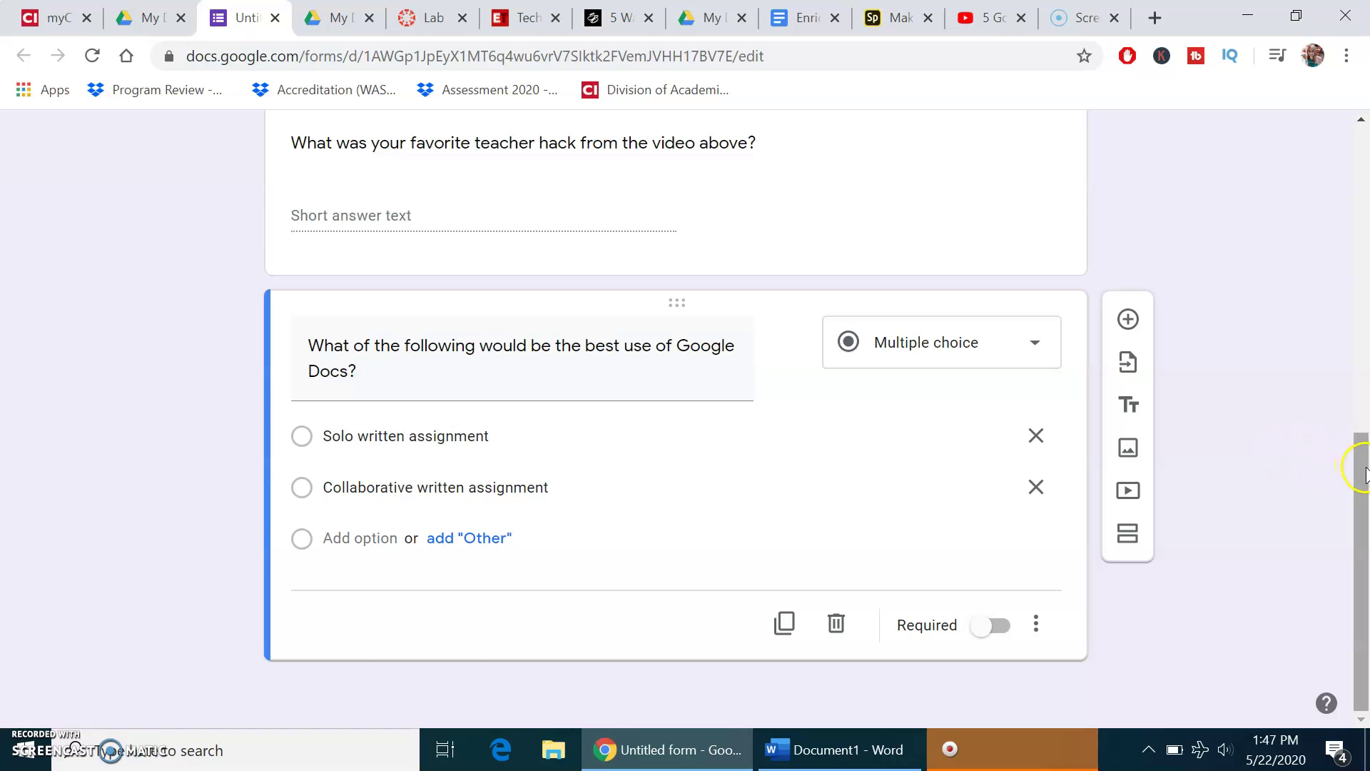
- Append 'If you felt confused while answering the questions, please review the content in this module.' to the description
left_click_drag(1356, 475, 1349, 211)
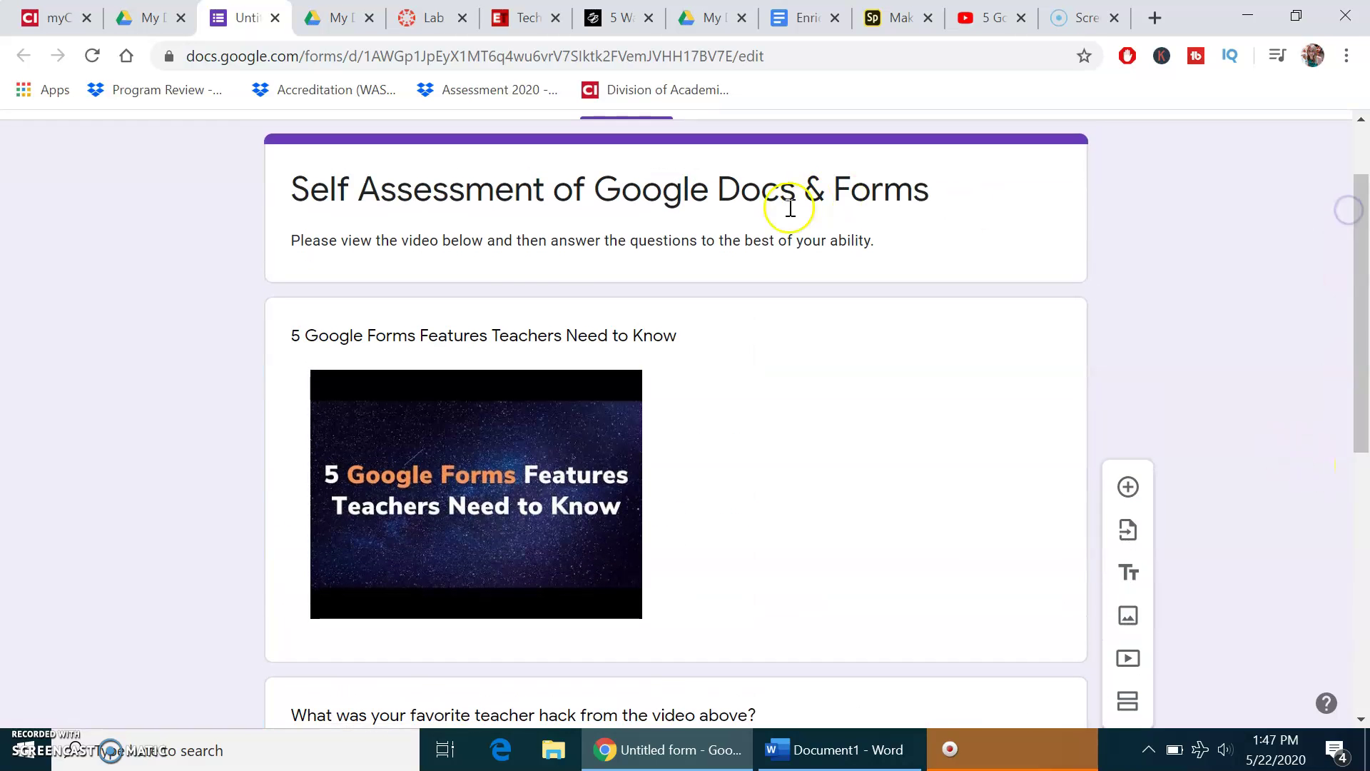
triple_click(691, 242)
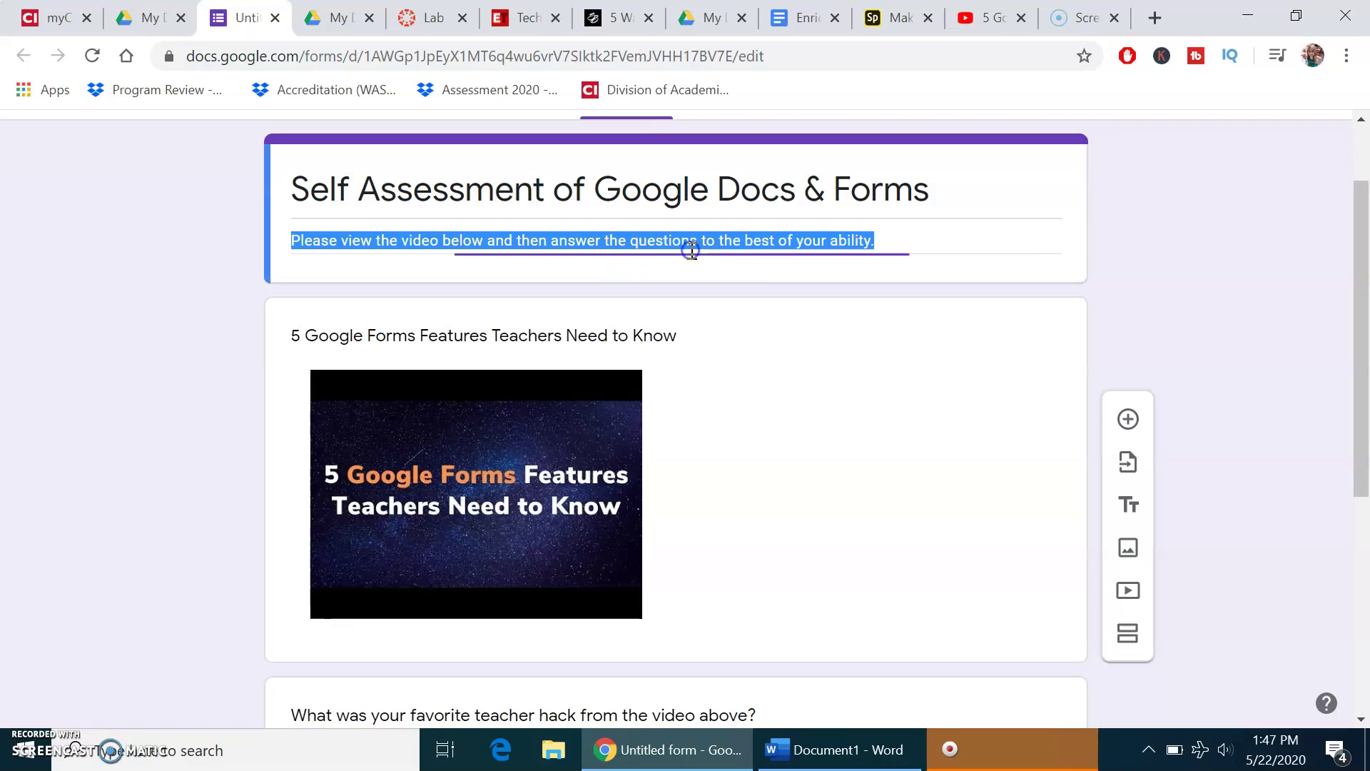
left_click(883, 244)
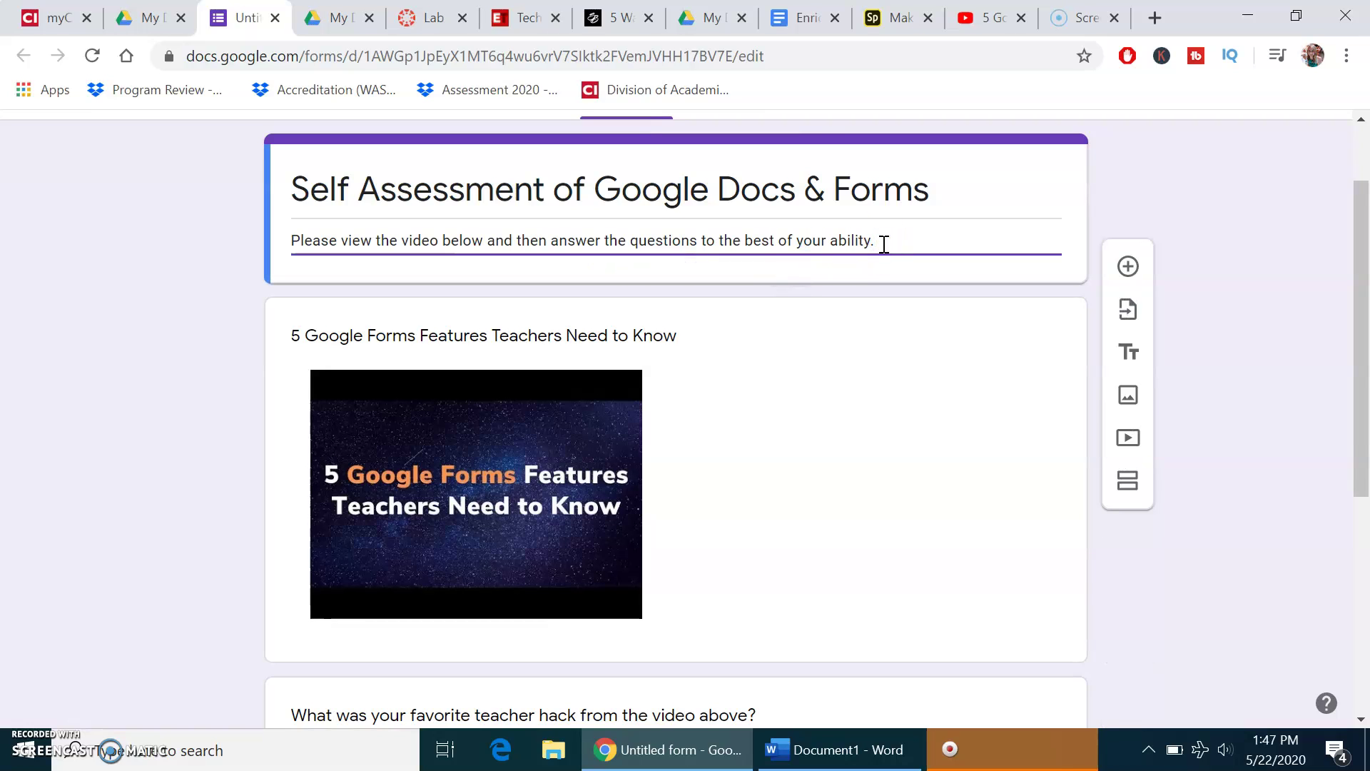
left_click(913, 245)
type("If you felt confused")
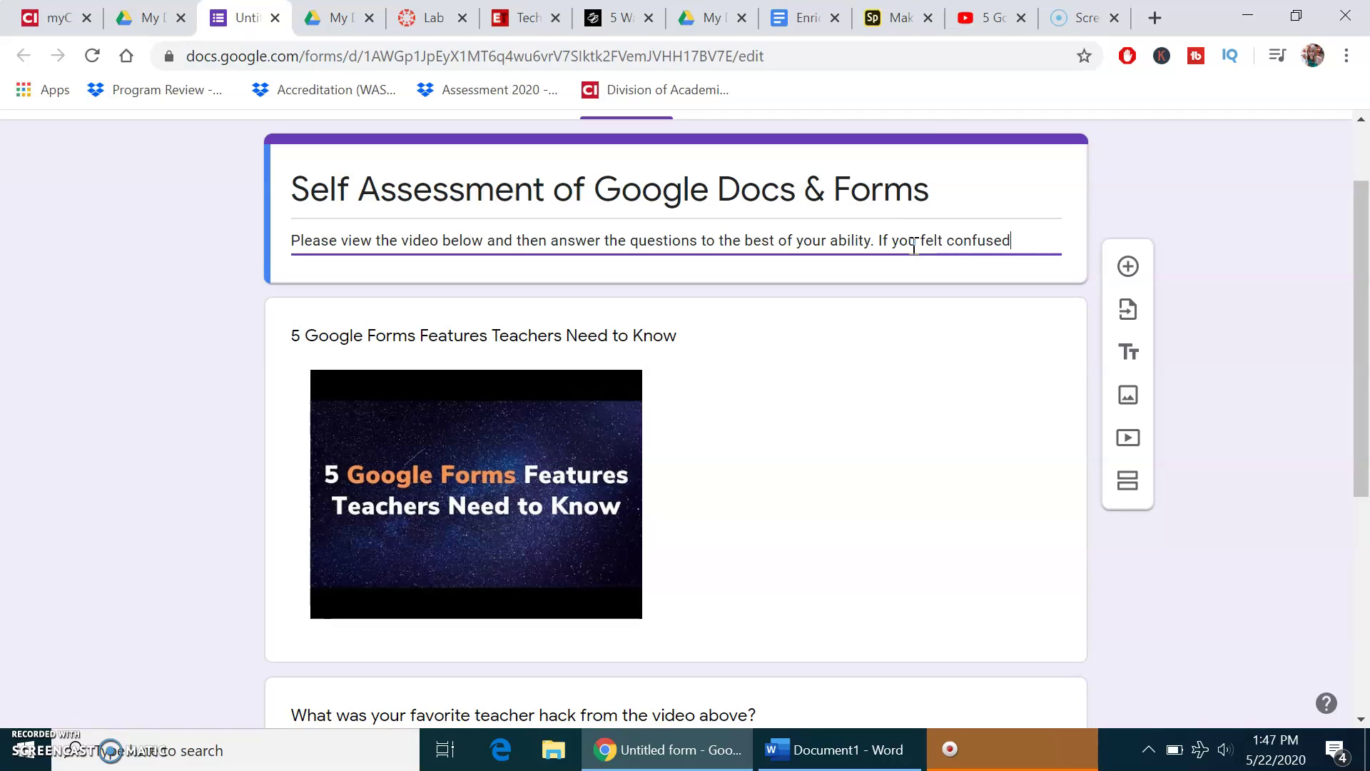
type(" while answering the questions, please review the content in this module.")
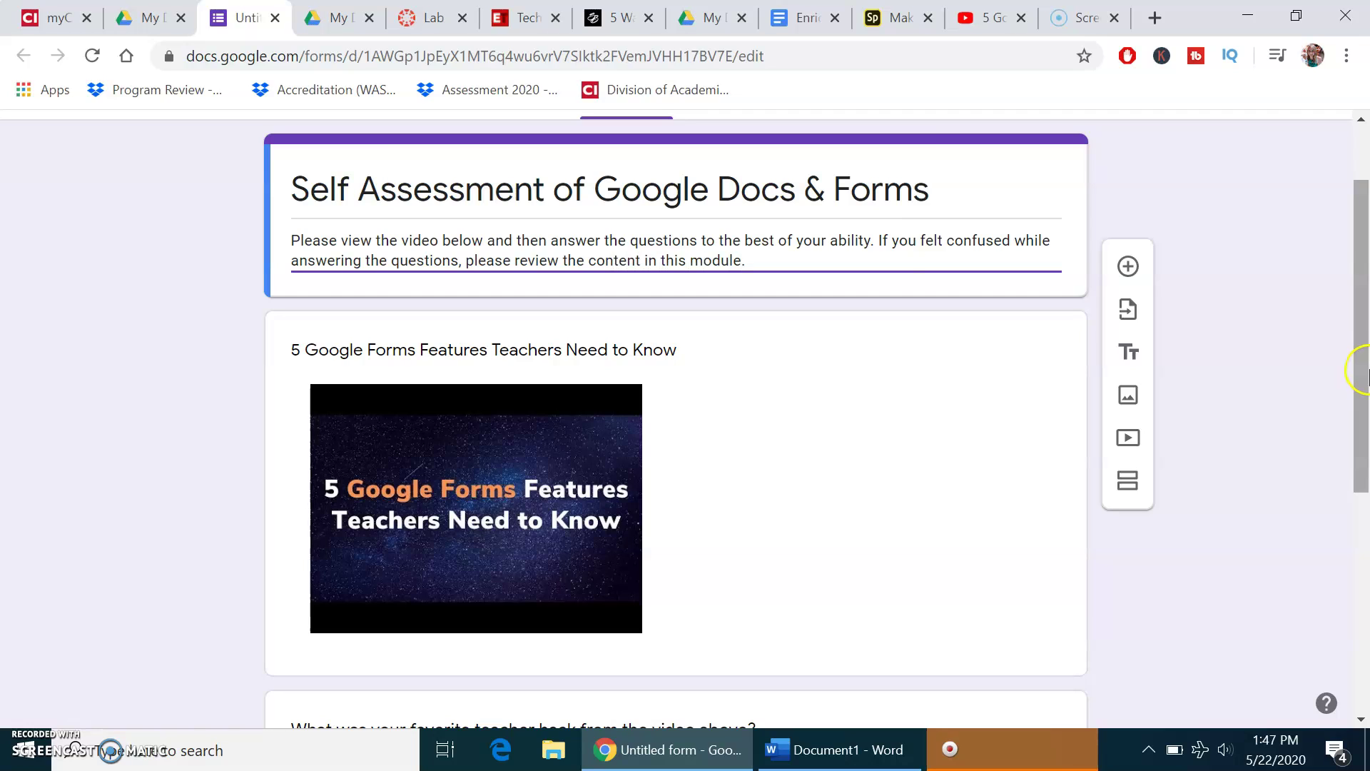
left_click_drag(1353, 341, 1310, 603)
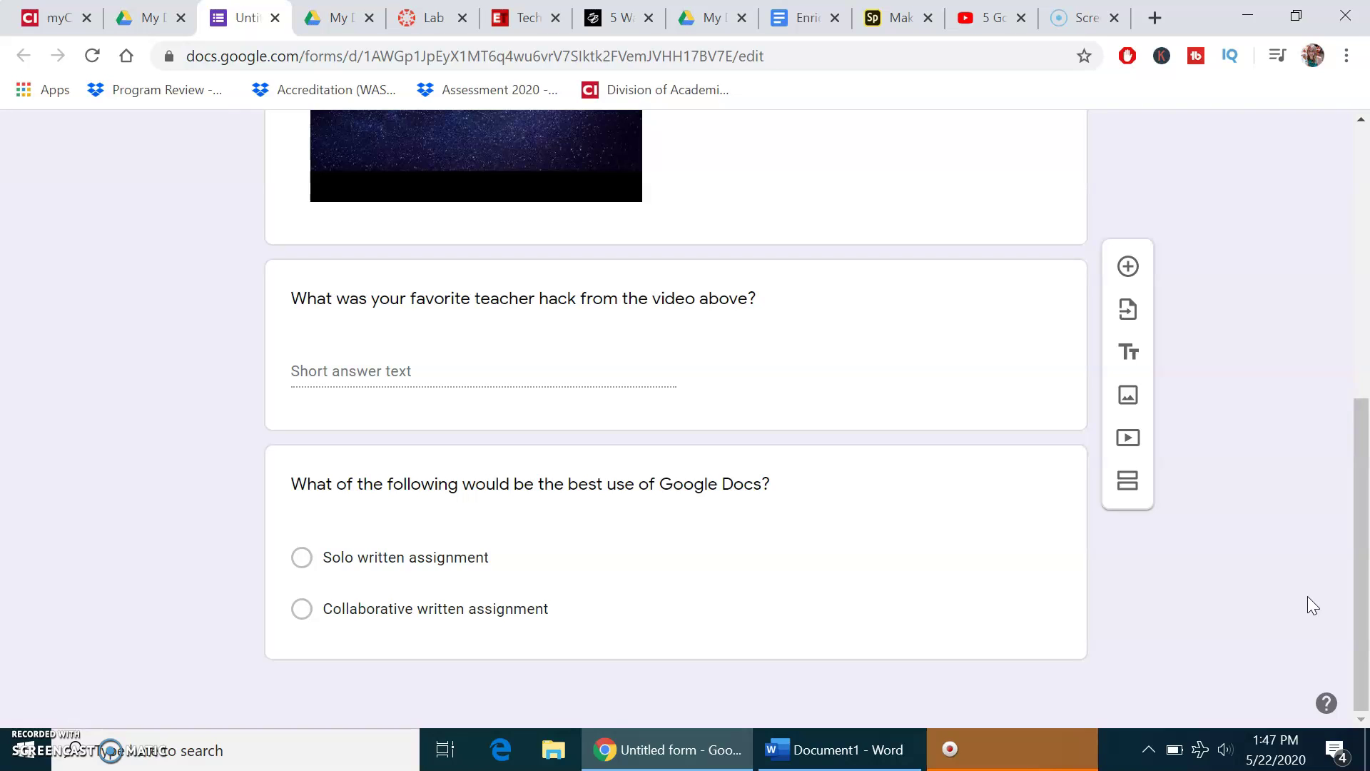
- Insert a new question with the + button and drag it to the end of the form
left_click(1128, 267)
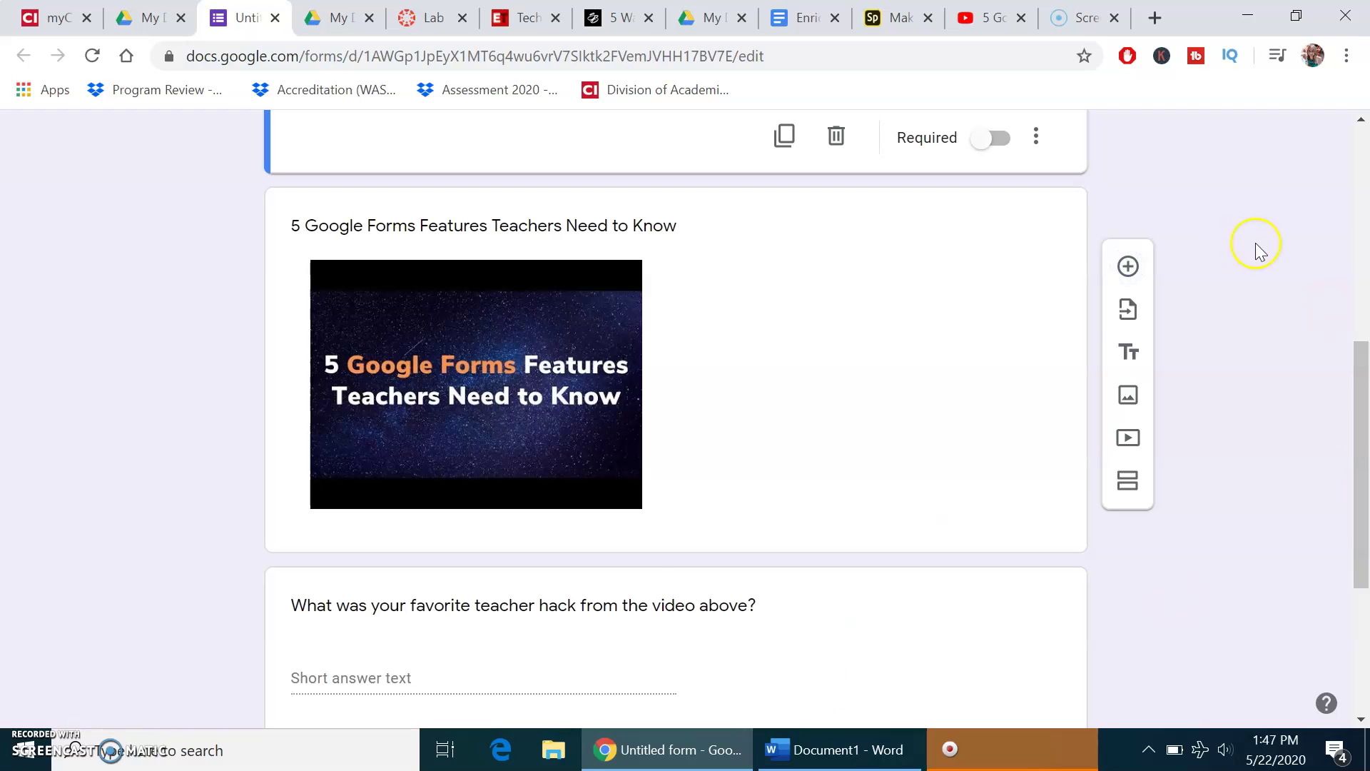
left_click_drag(1352, 360, 1358, 208)
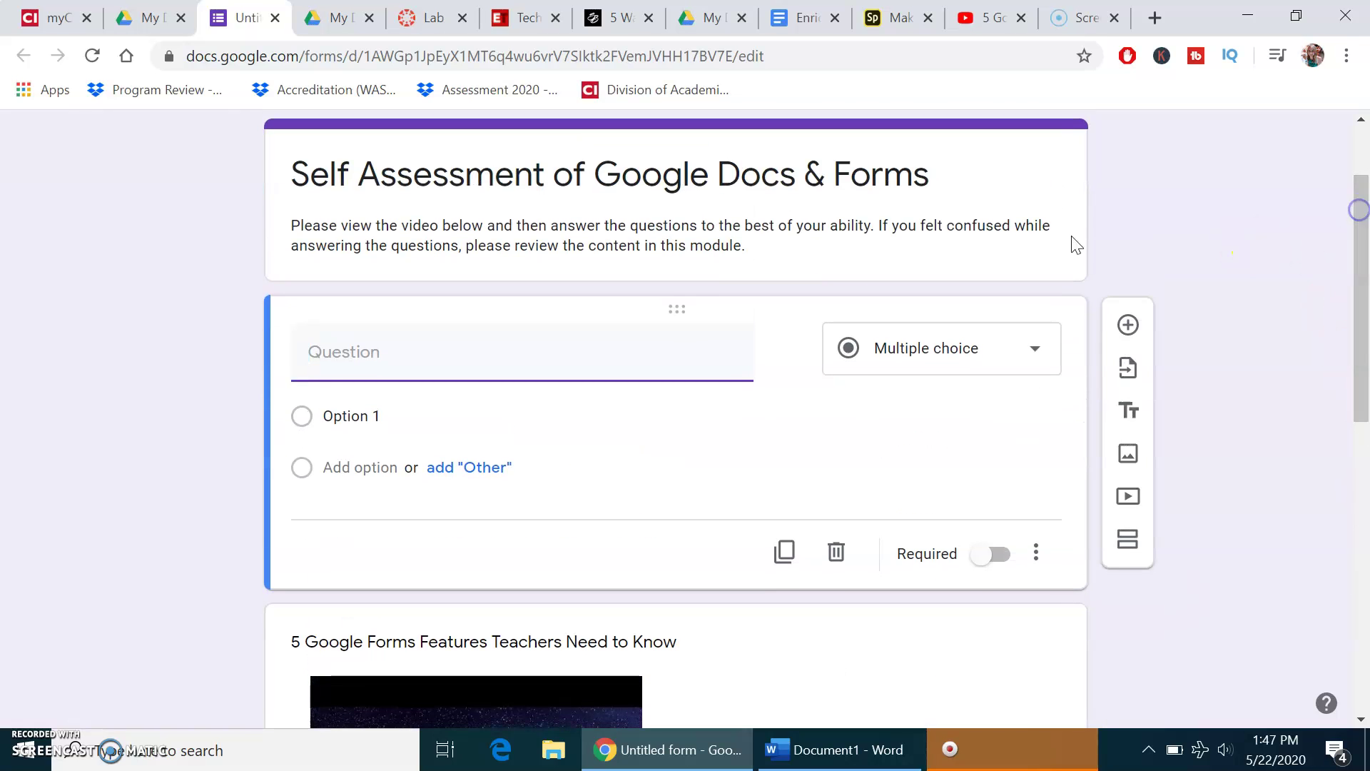
left_click(685, 312)
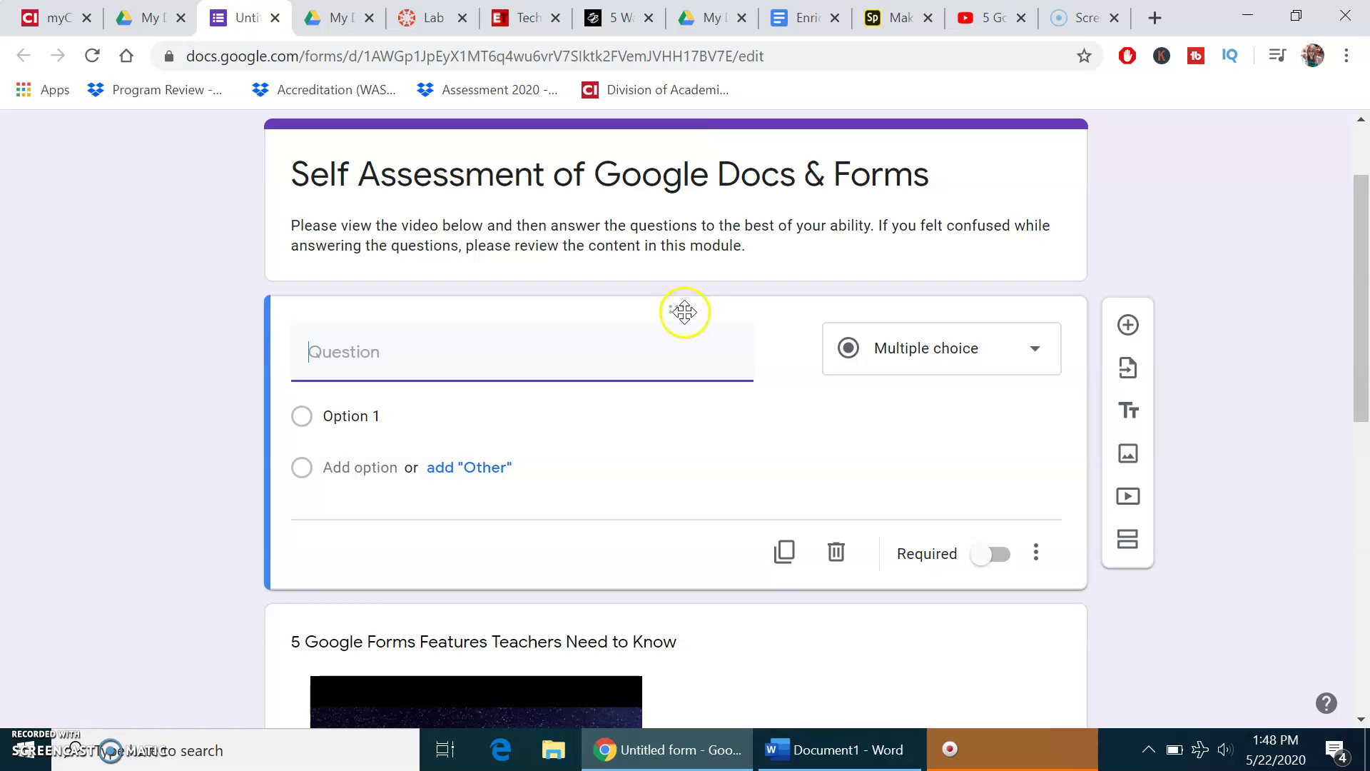
left_click_drag(684, 311, 668, 652)
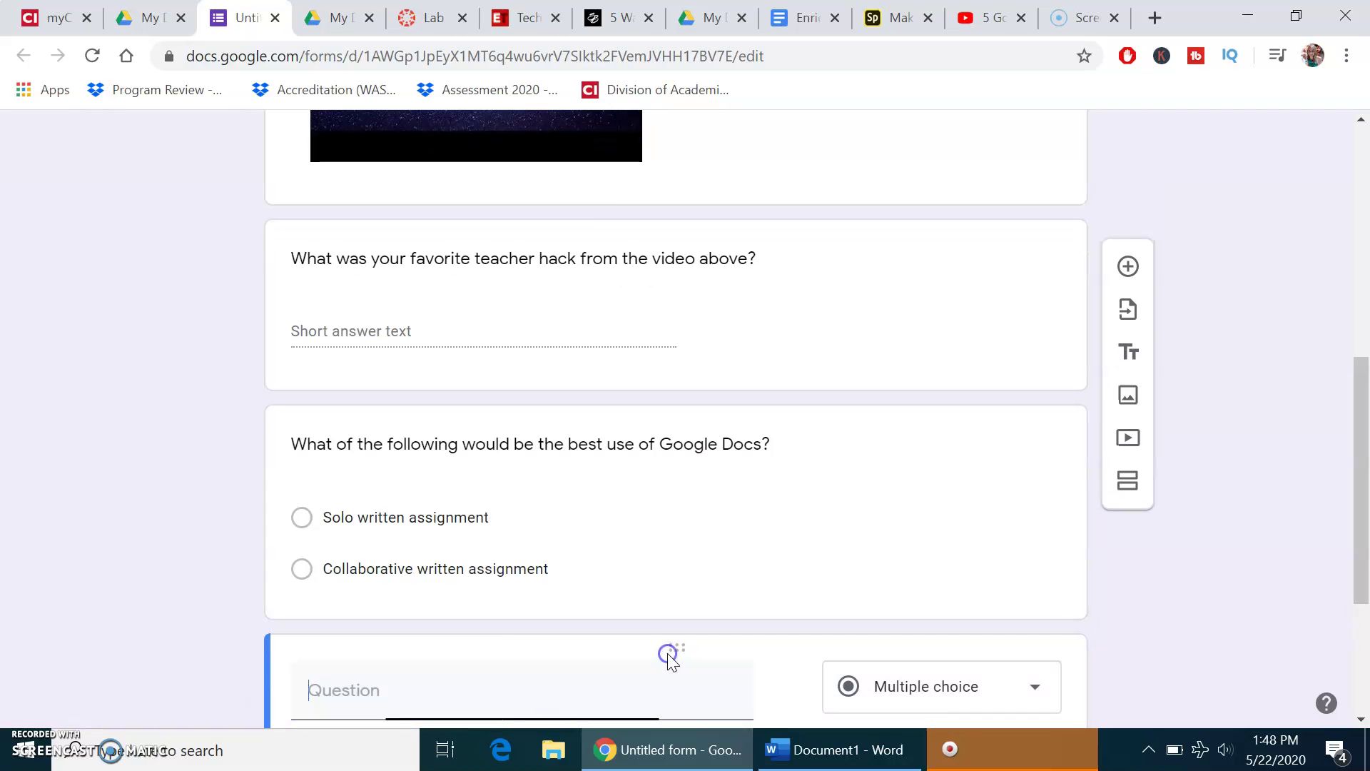
left_click_drag(1363, 524, 1356, 642)
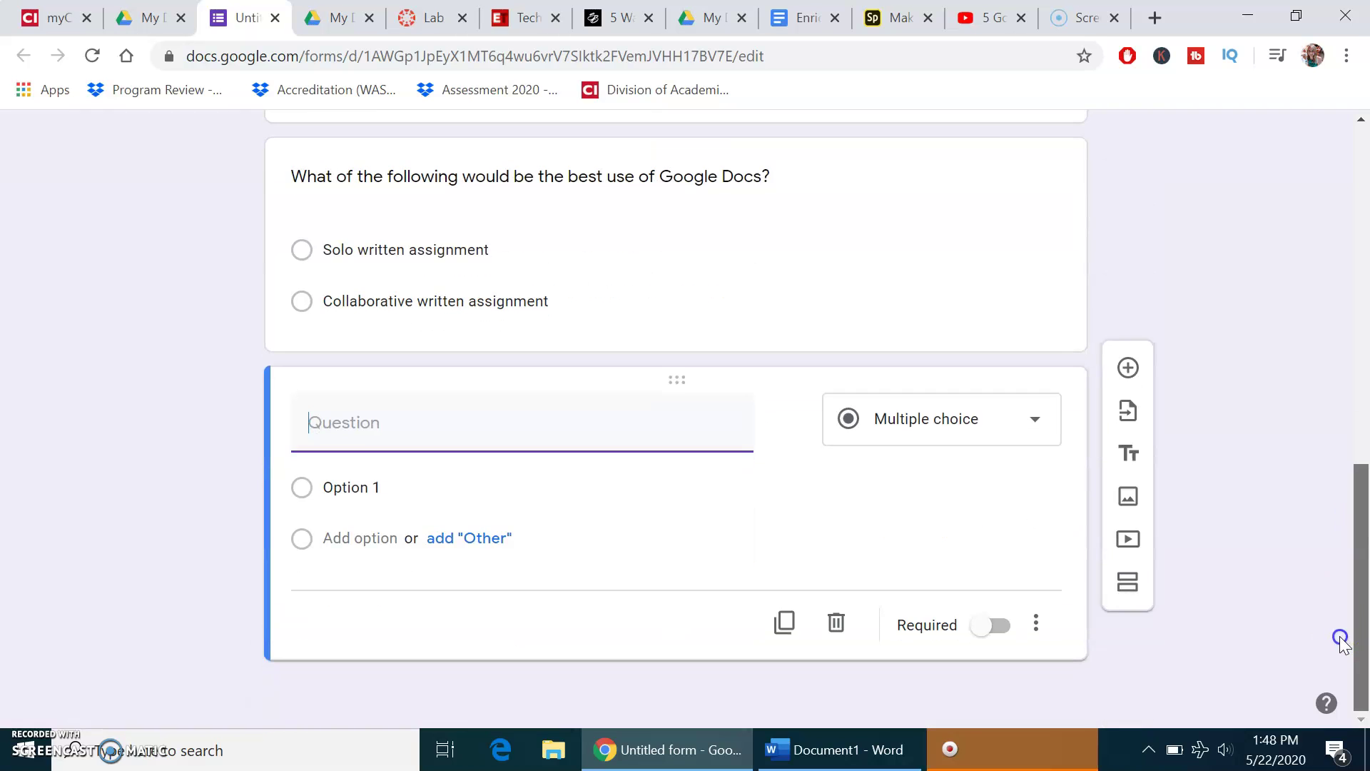
- Paste the best-use-of-Google-Forms question from the Word draft as the new question's title
left_click(887, 746)
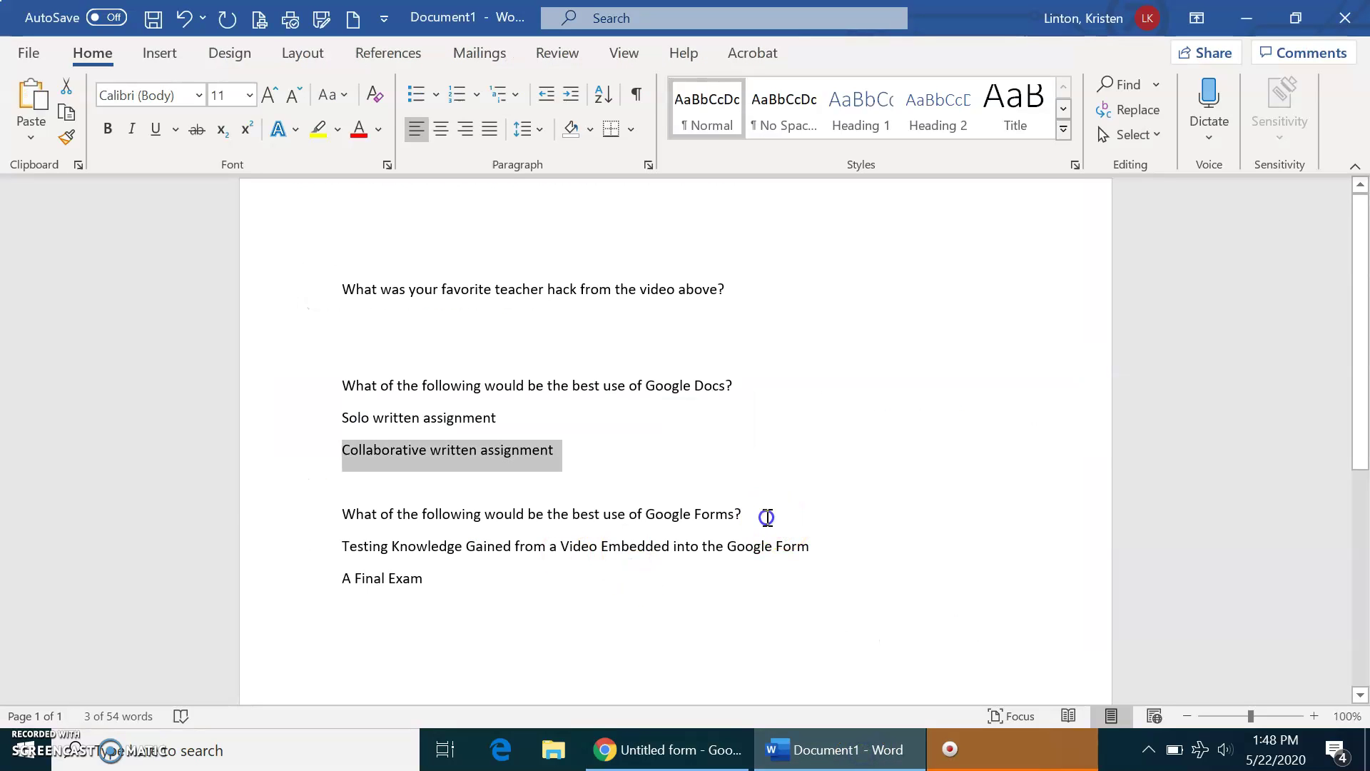
left_click_drag(773, 514, 356, 515)
right_click(356, 516)
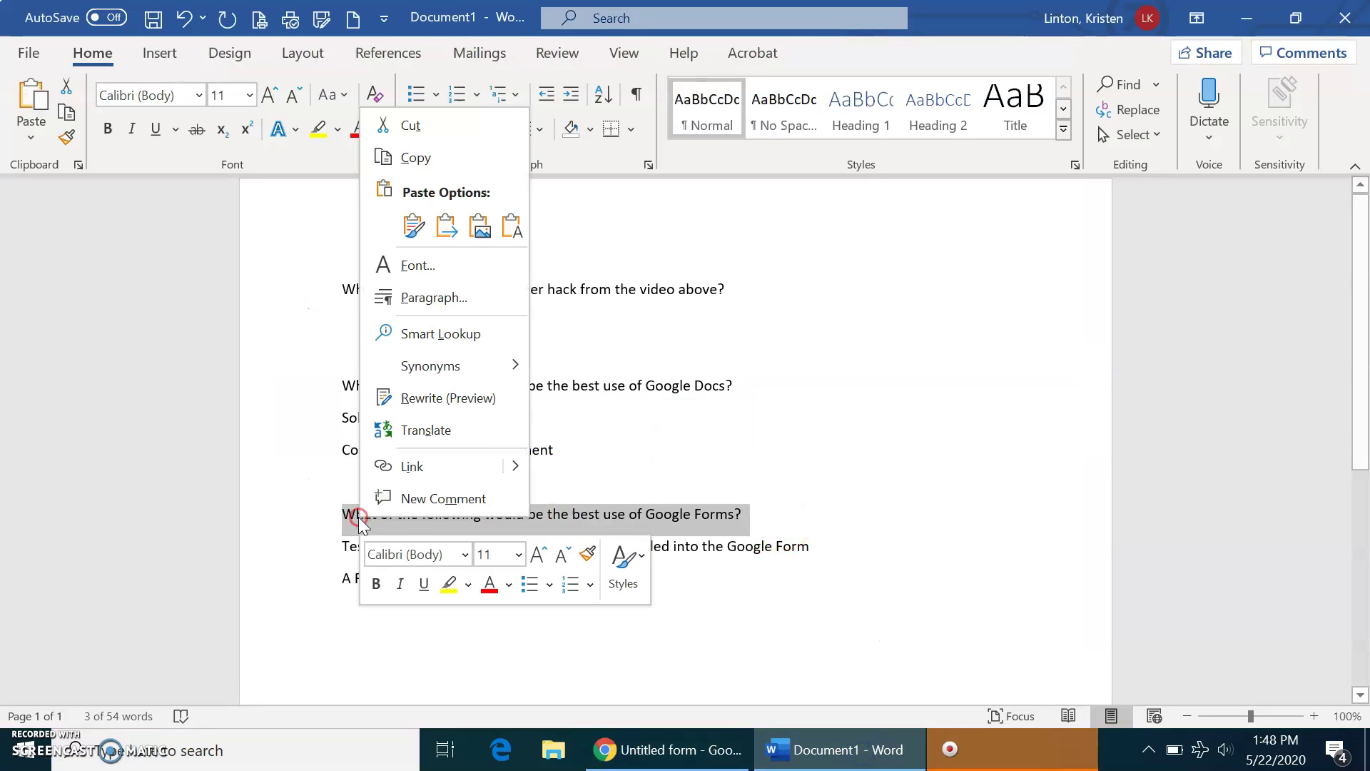
left_click(456, 159)
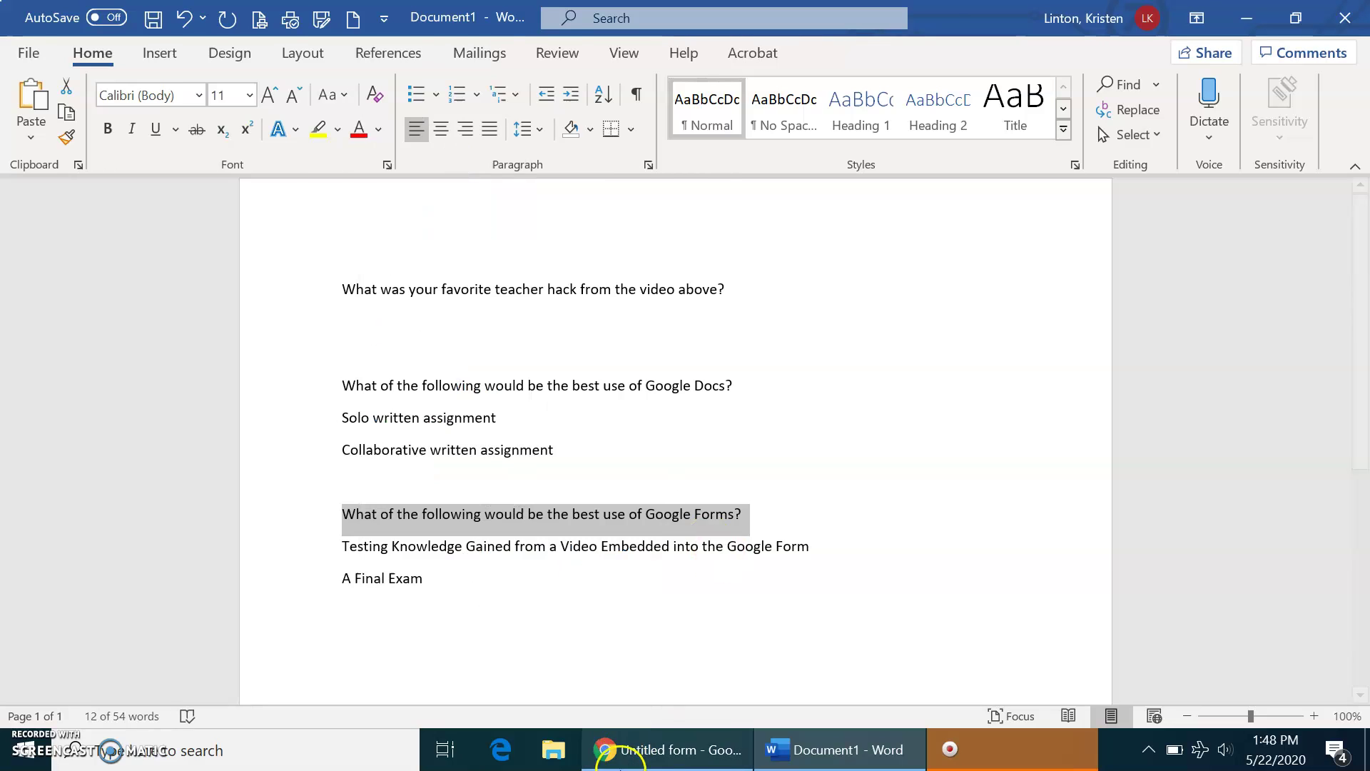
left_click(667, 750)
right_click(379, 427)
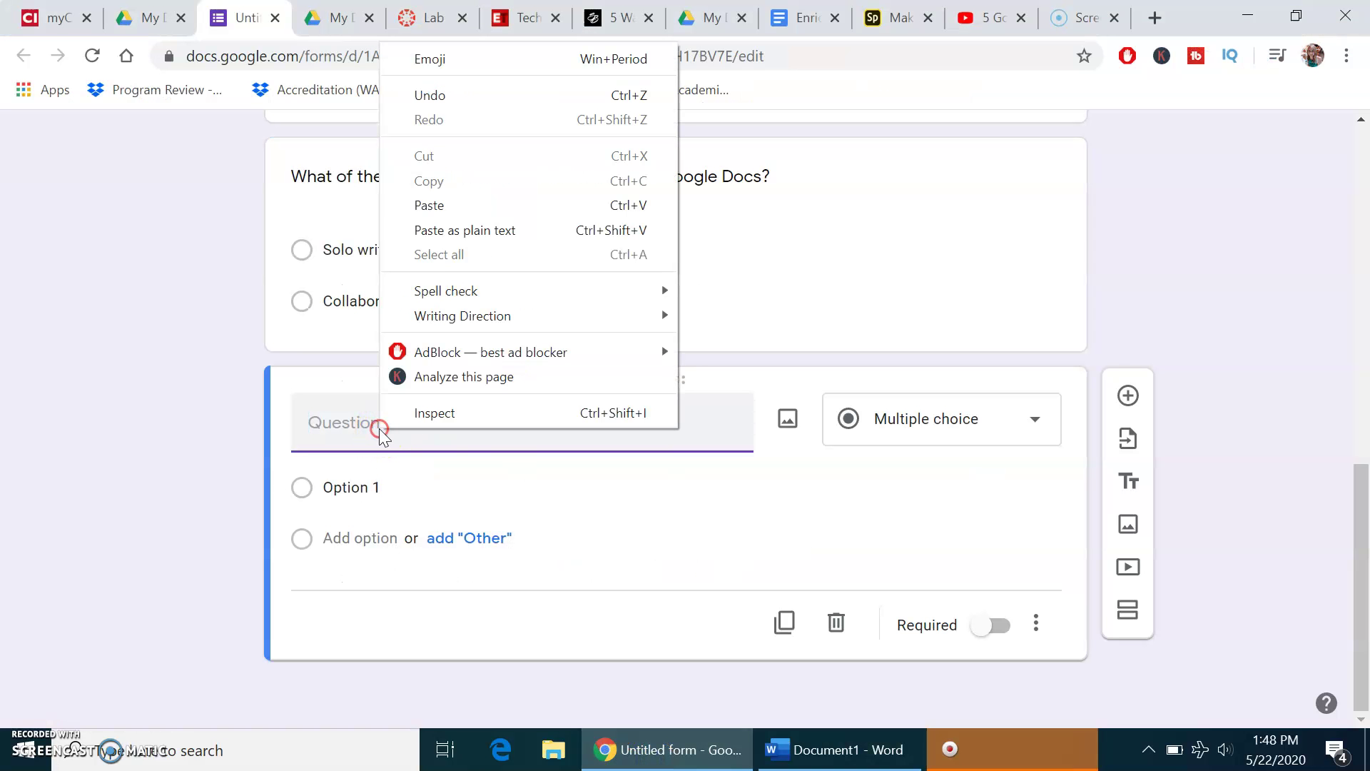
left_click(498, 214)
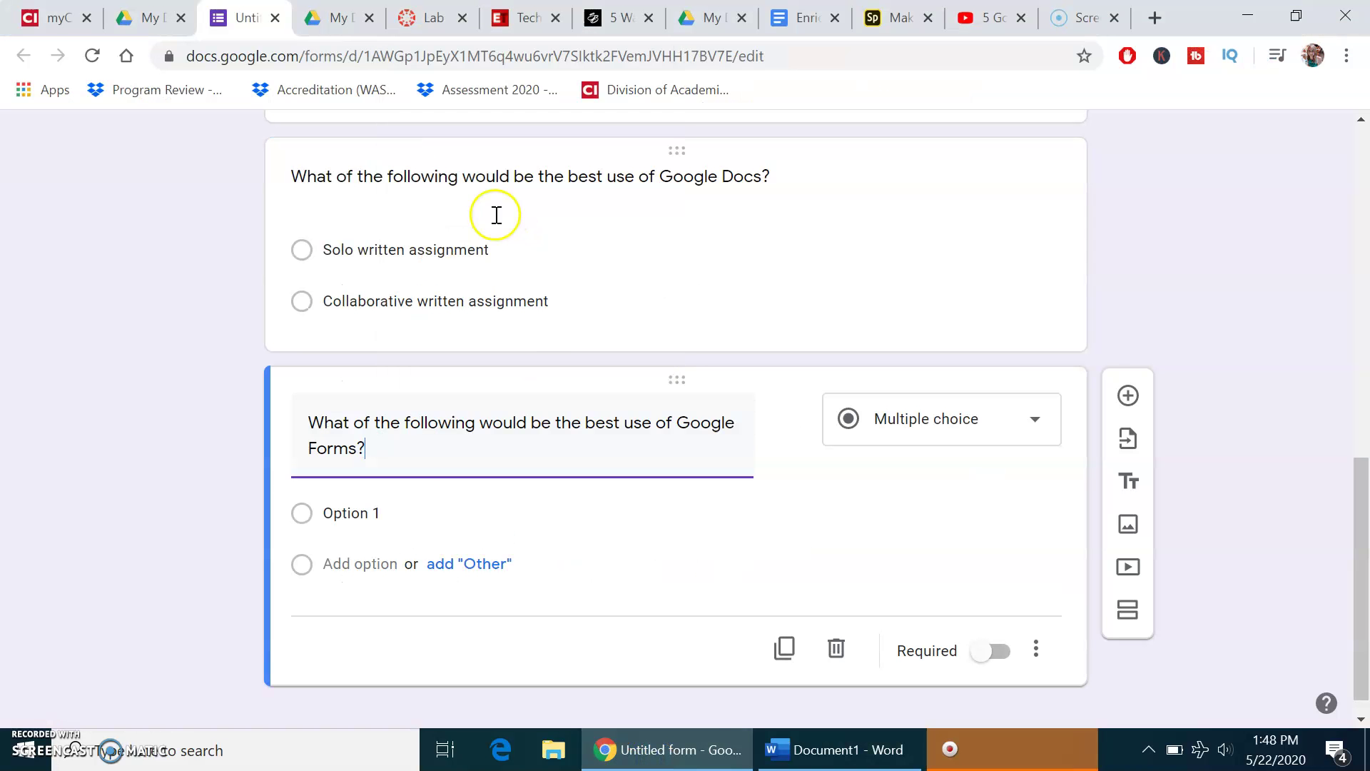
- Fill Option 1 with the answer about testing knowledge from the embedded video
left_click(790, 746)
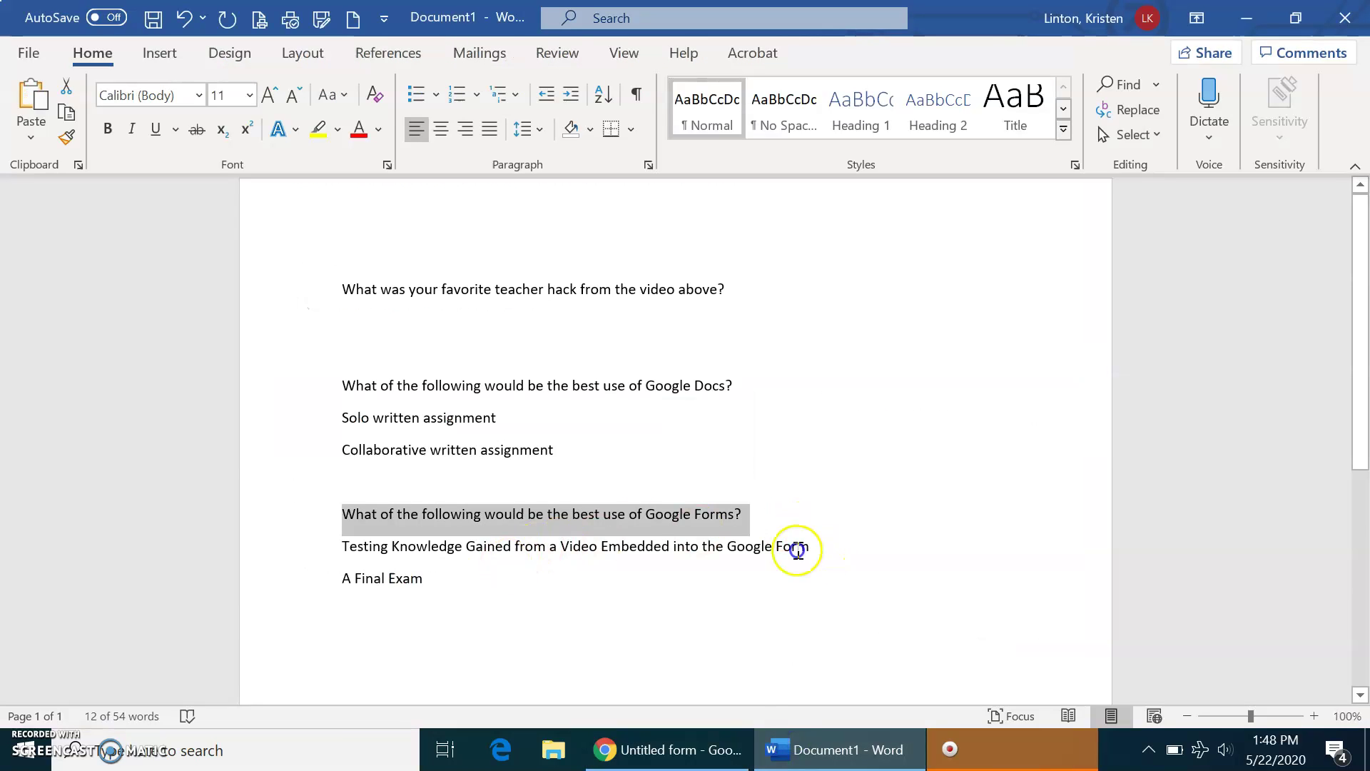
left_click_drag(806, 550, 351, 547)
right_click(351, 547)
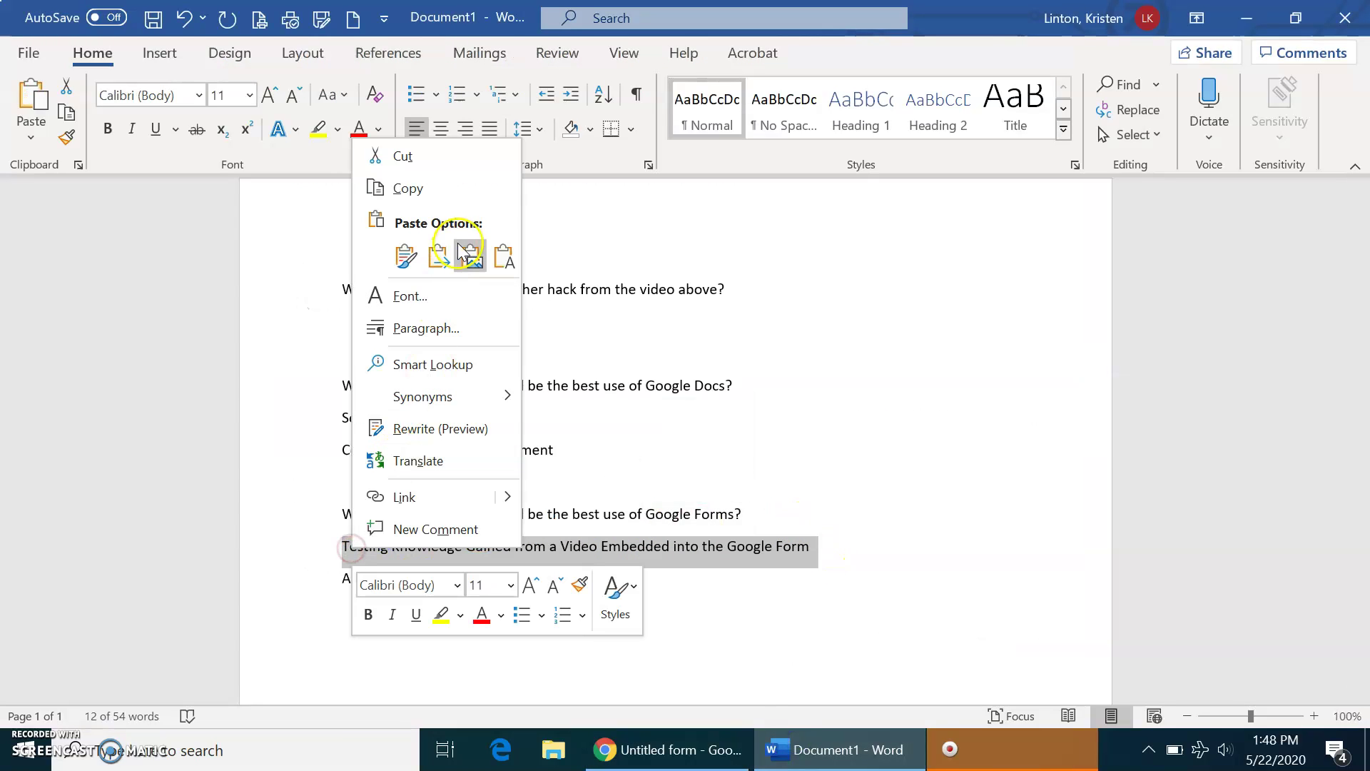
left_click(476, 193)
left_click(652, 746)
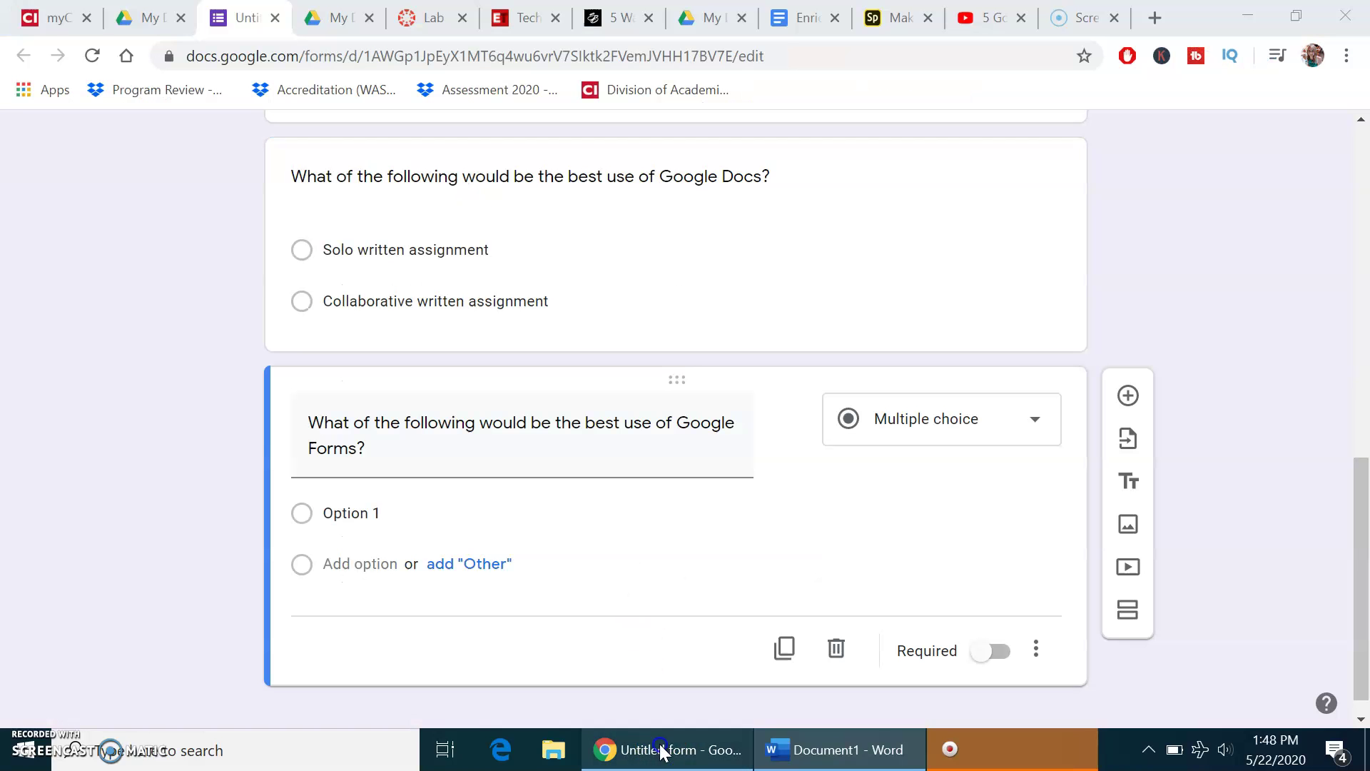
left_click(354, 516)
right_click(353, 516)
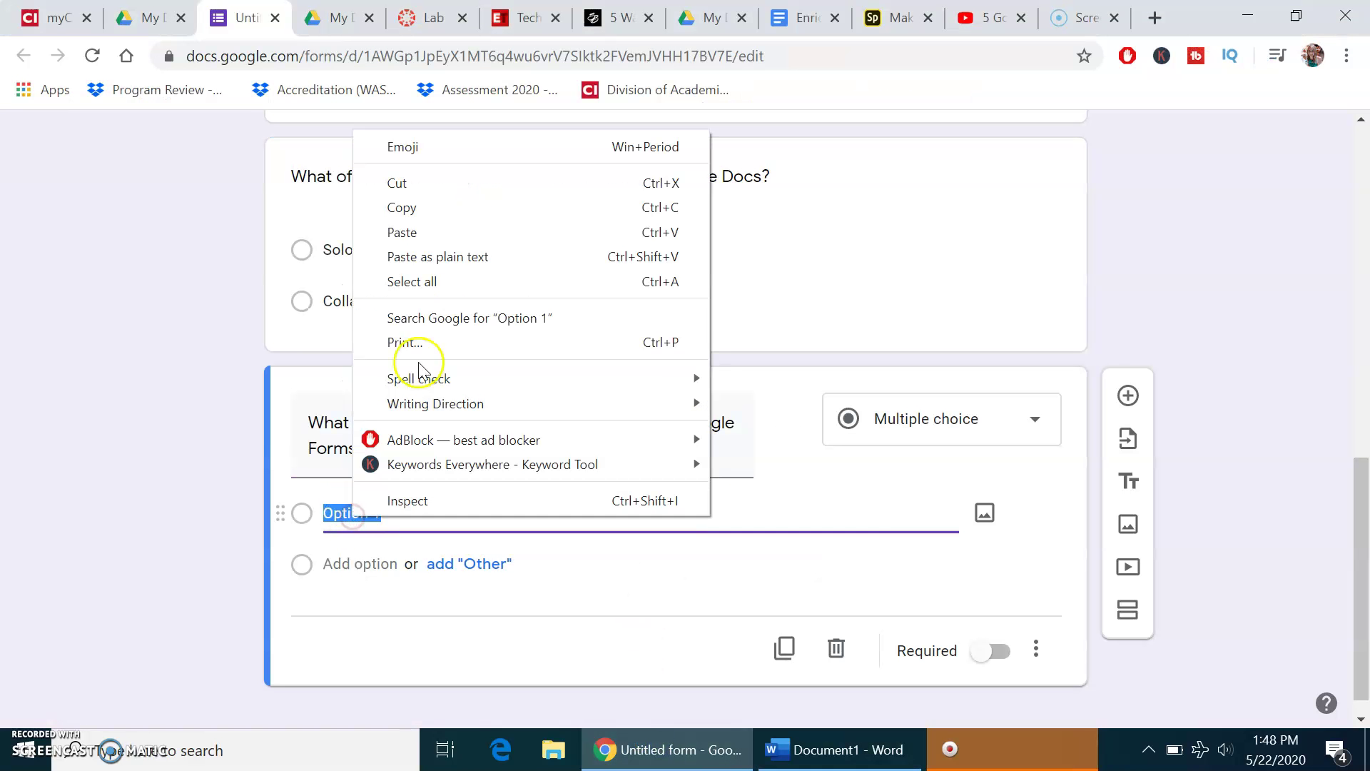
left_click(448, 236)
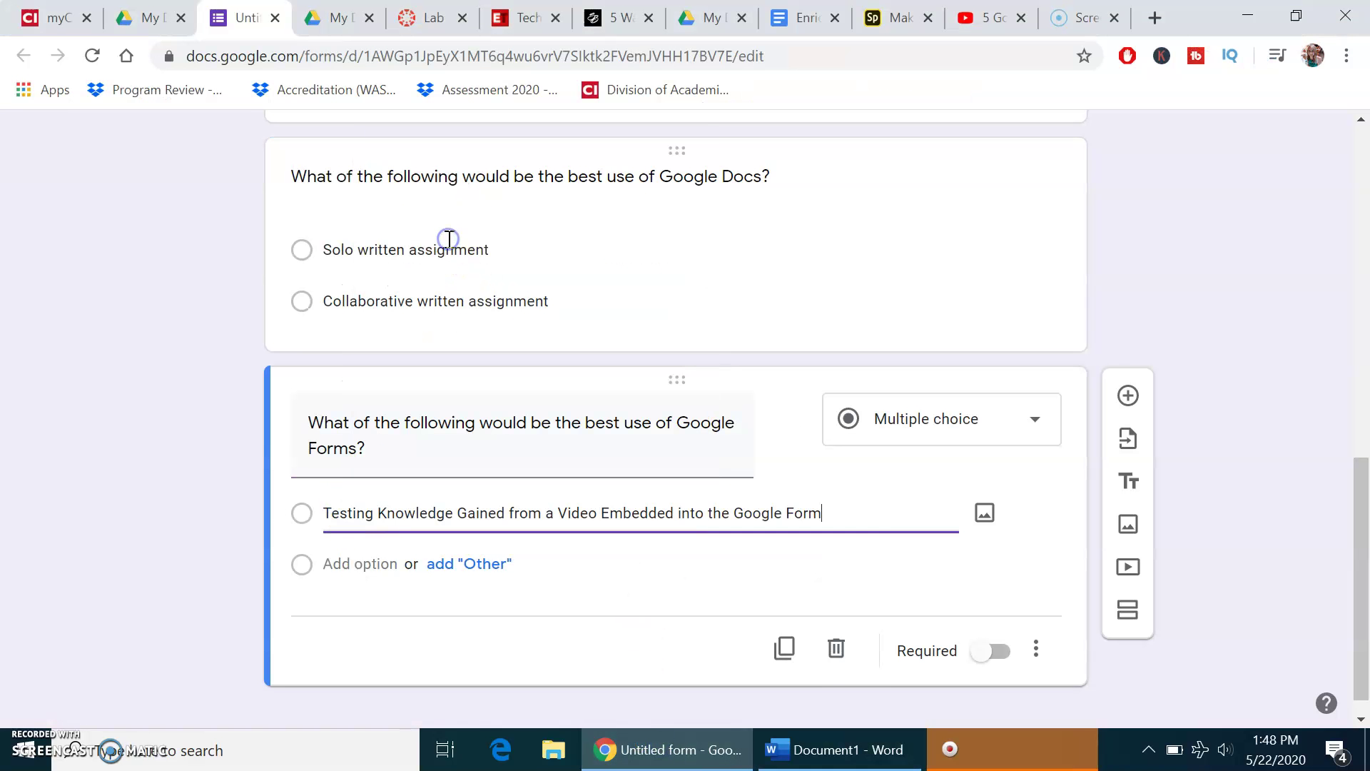
- Add a second option reading 'A Final Exam', copied from the Word draft
left_click(863, 747)
left_click_drag(480, 579, 347, 582)
right_click(348, 582)
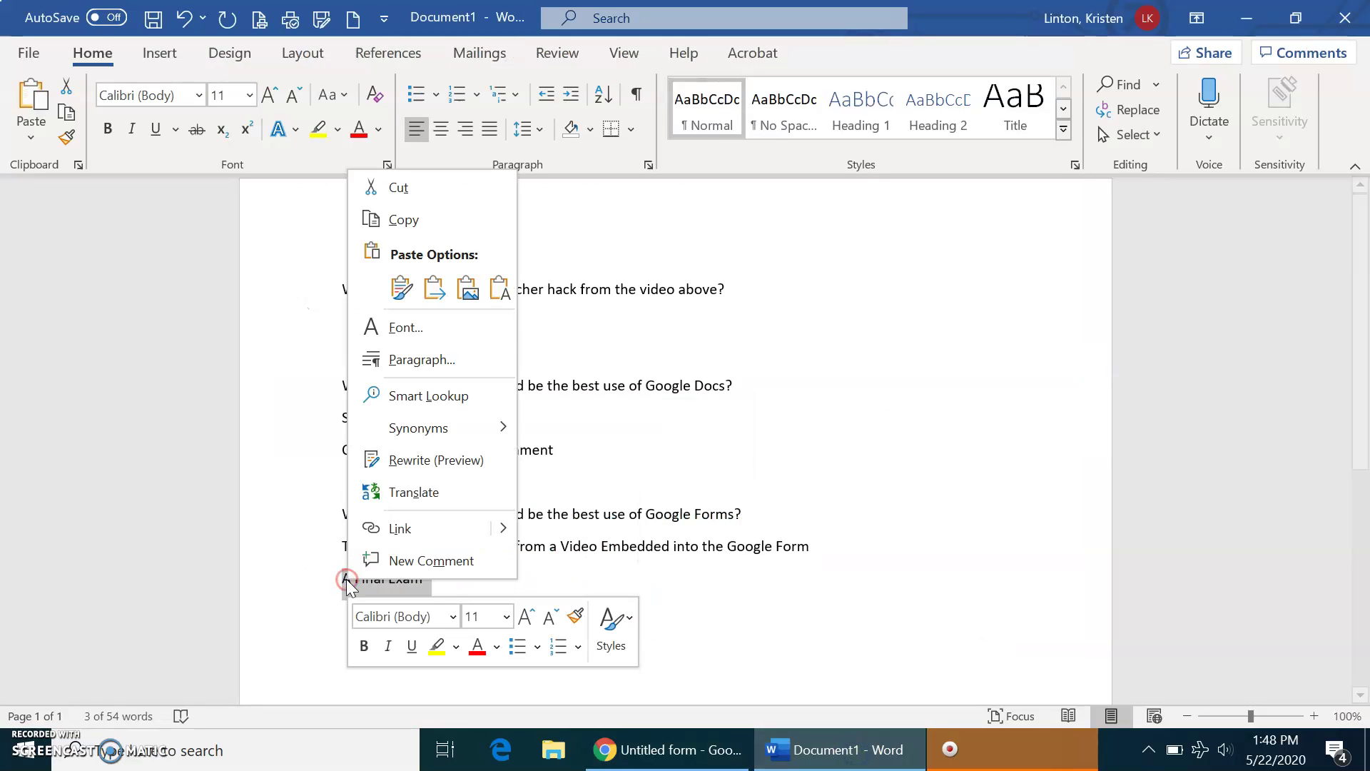
left_click(440, 215)
left_click(735, 753)
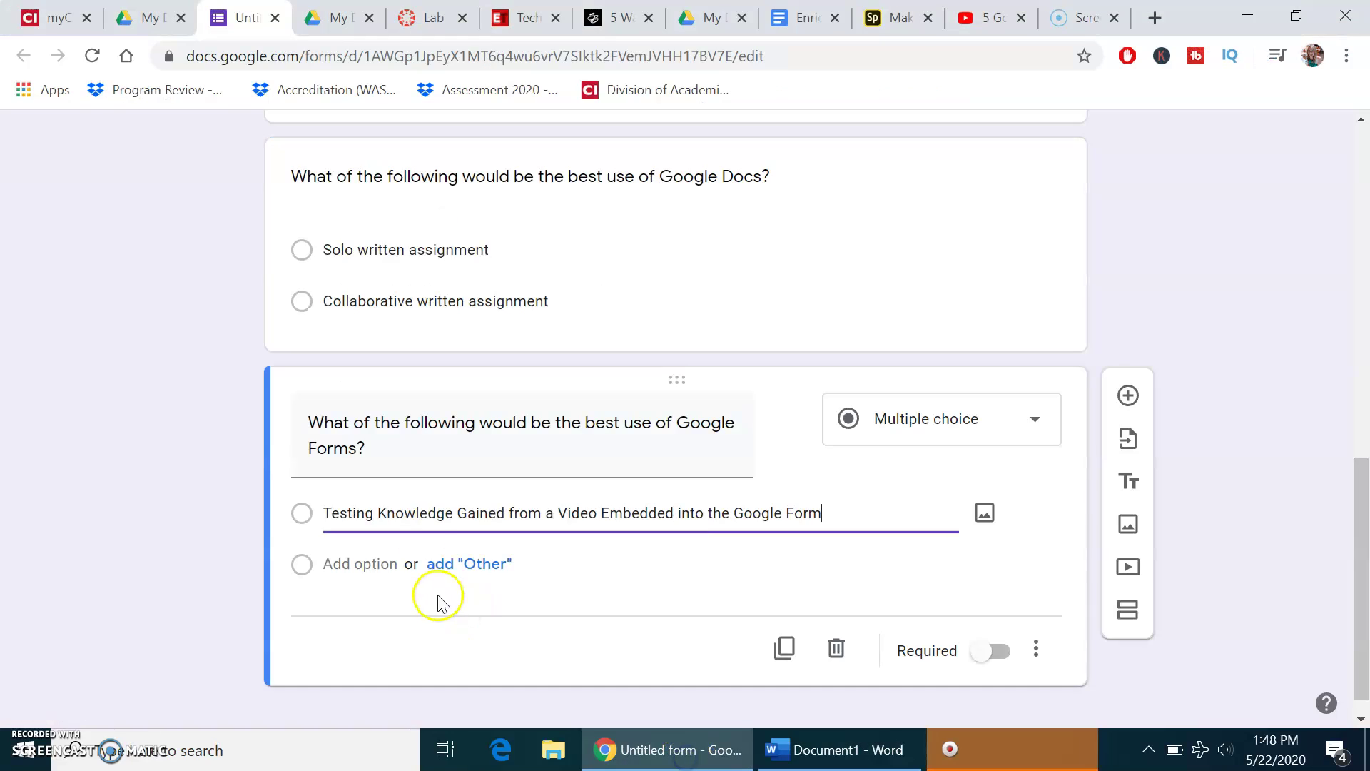
left_click(361, 563)
right_click(362, 564)
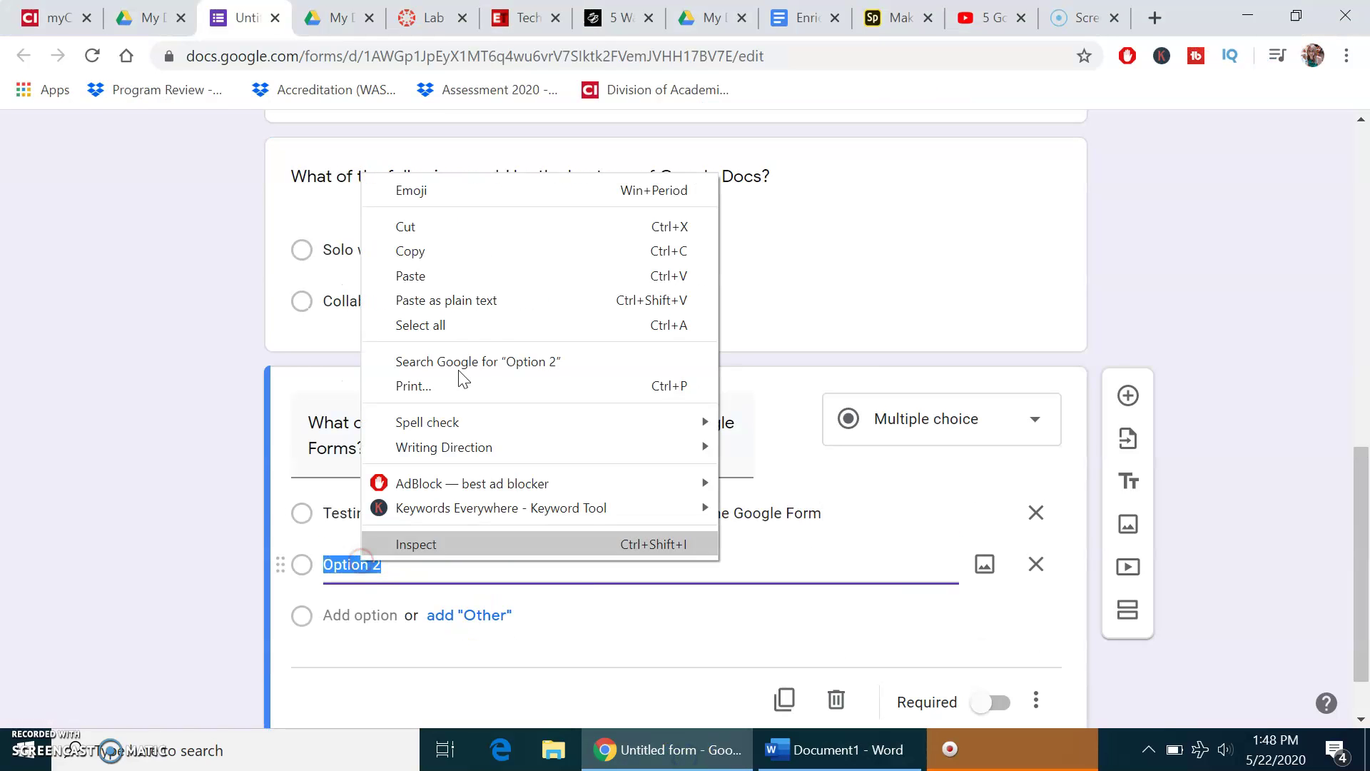
left_click(481, 279)
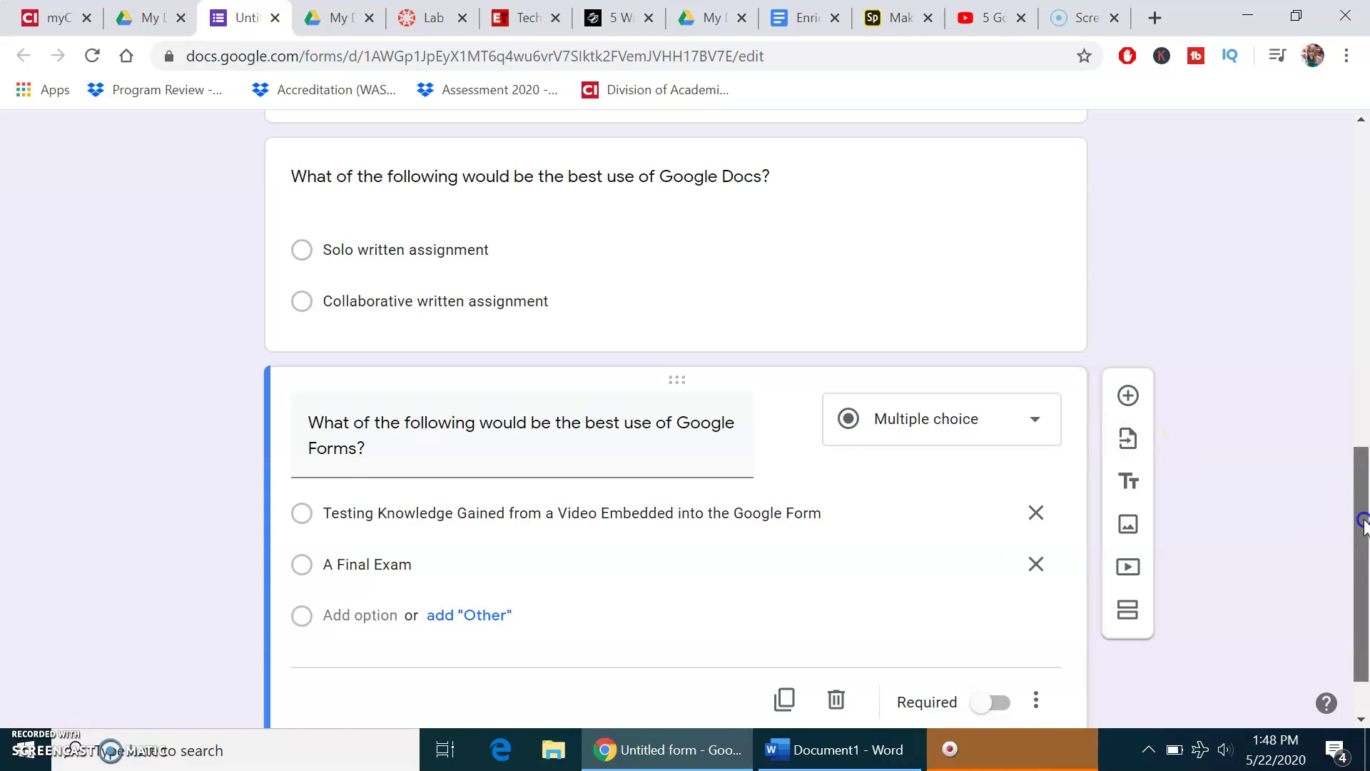
left_click_drag(1360, 520, 1360, 189)
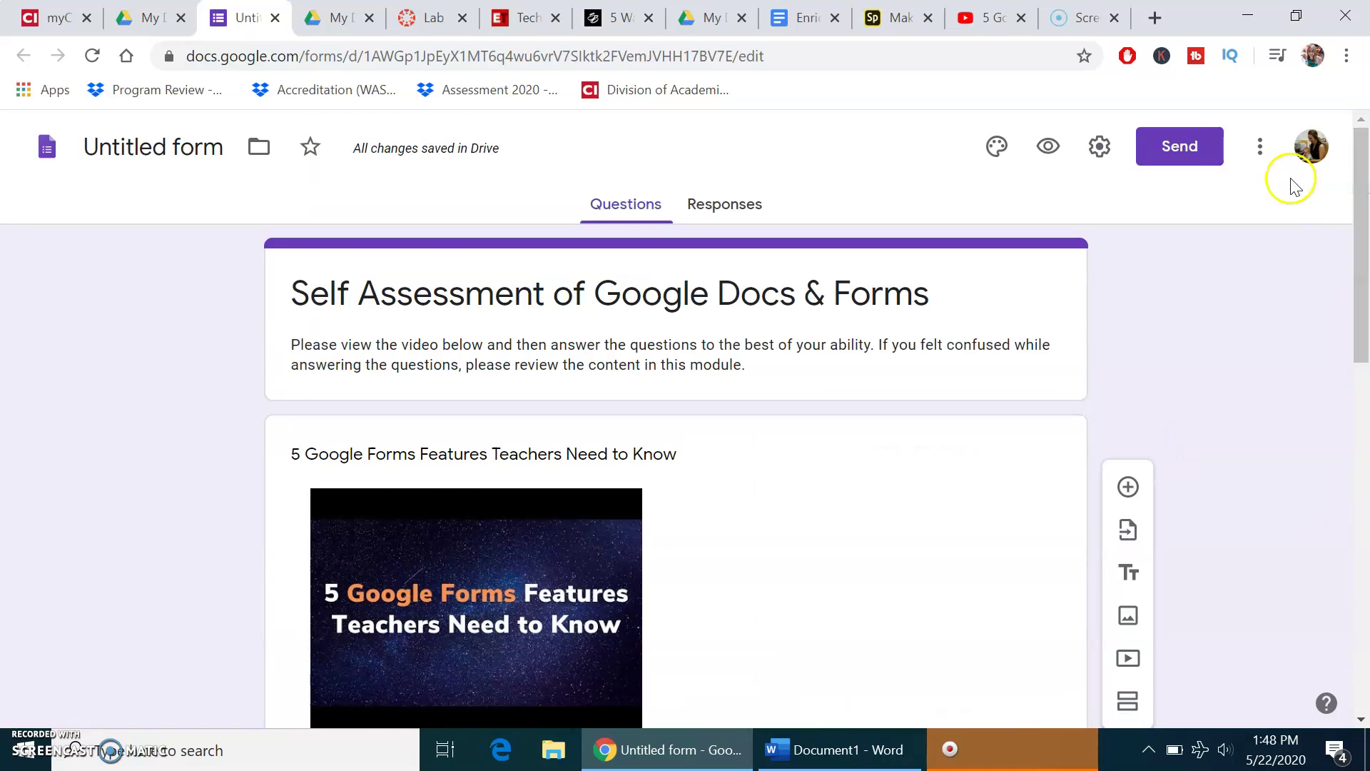
left_click(1260, 151)
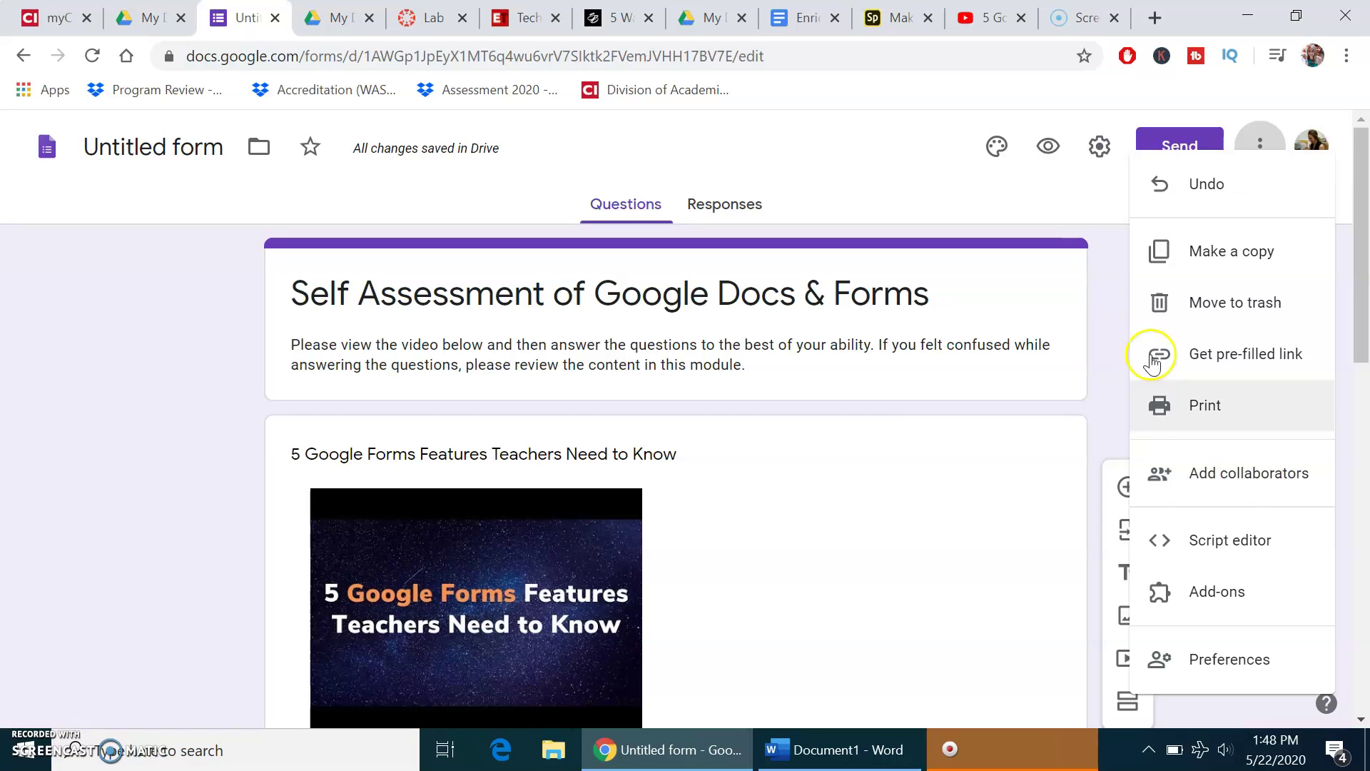
left_click(1092, 255)
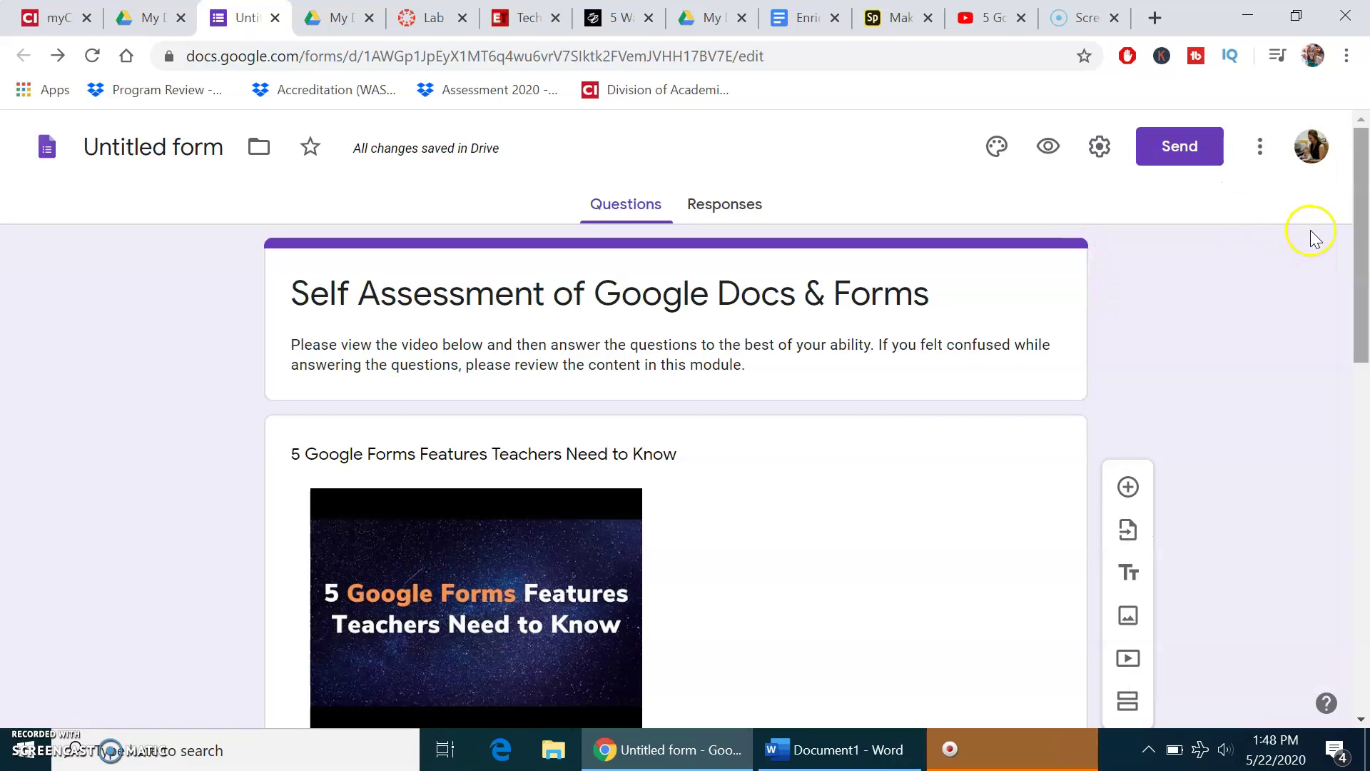
left_click_drag(1361, 227, 1336, 169)
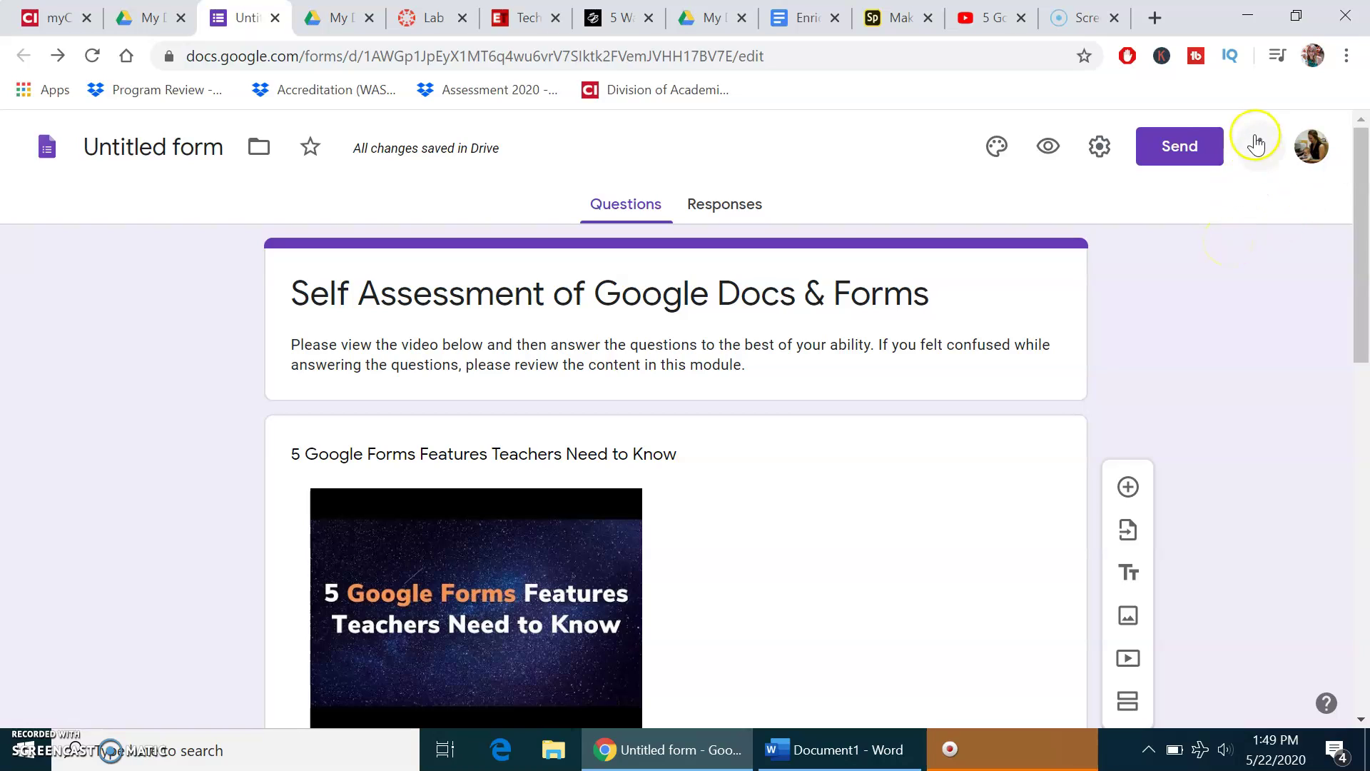
- Copy the form's shortened forms.gle link from the Send dialog and return to the Canvas editor
left_click(1192, 146)
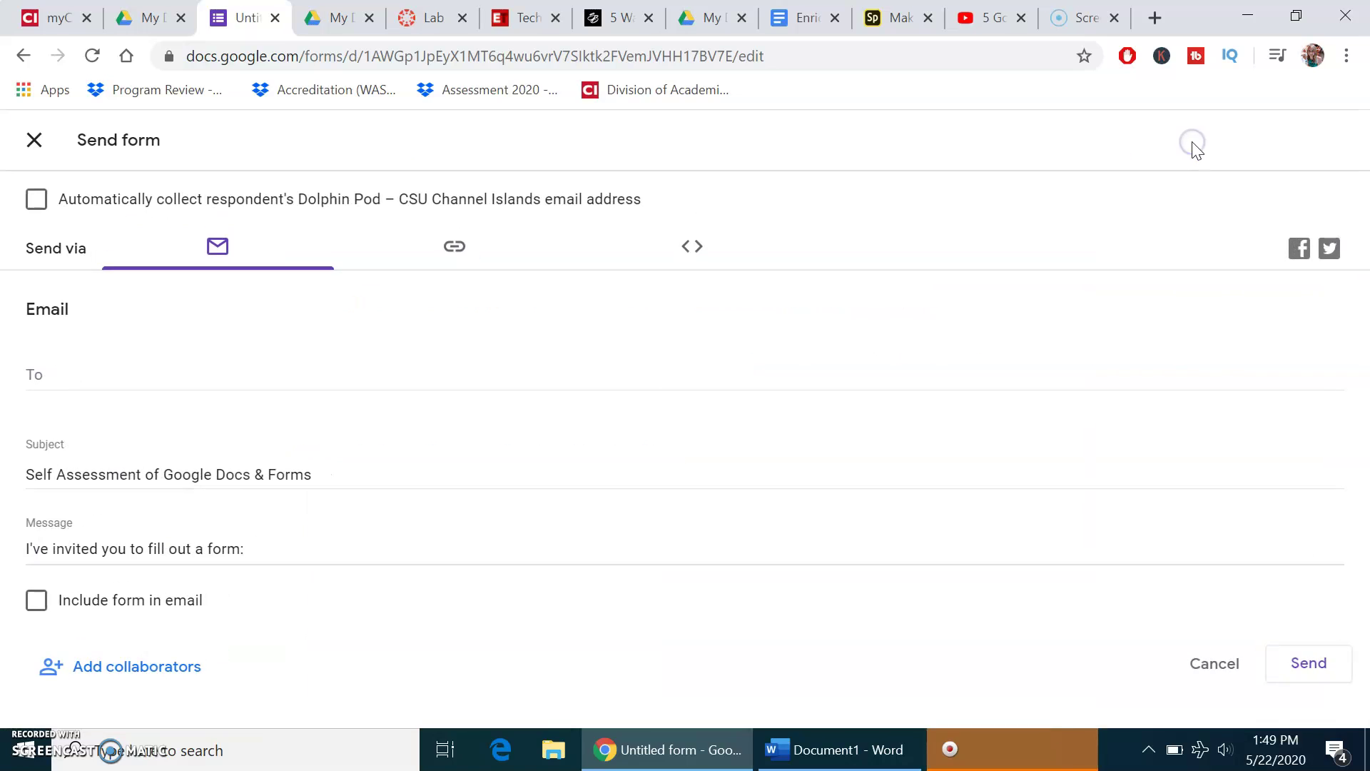
left_click(457, 250)
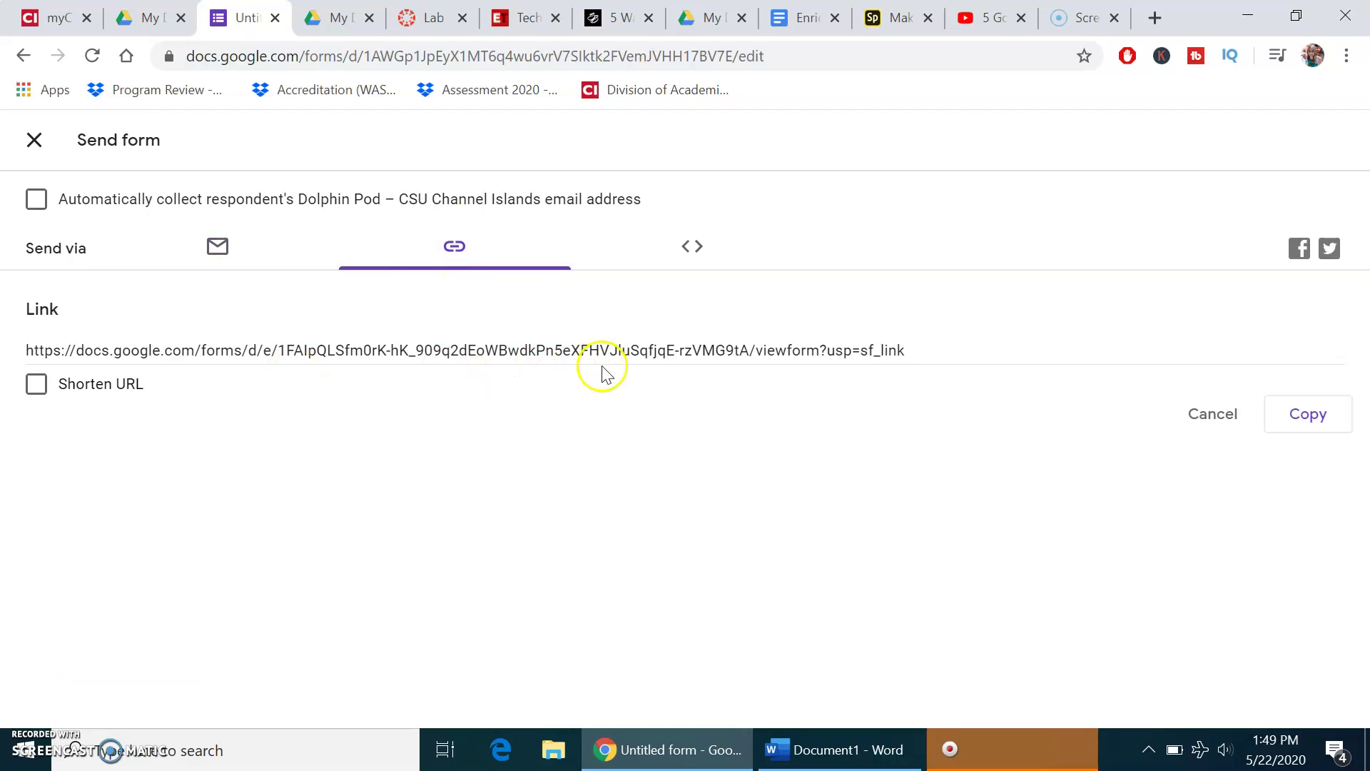
left_click(36, 385)
right_click(148, 348)
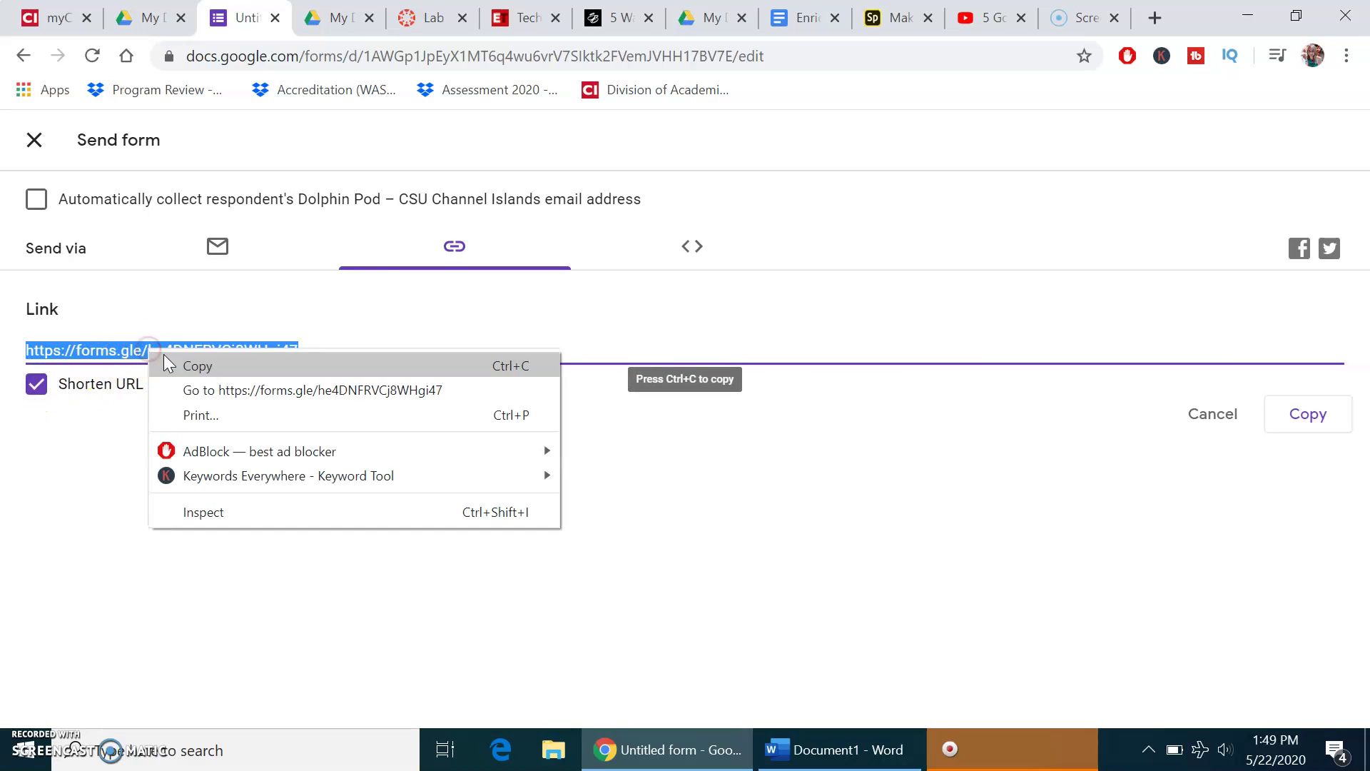
left_click(198, 367)
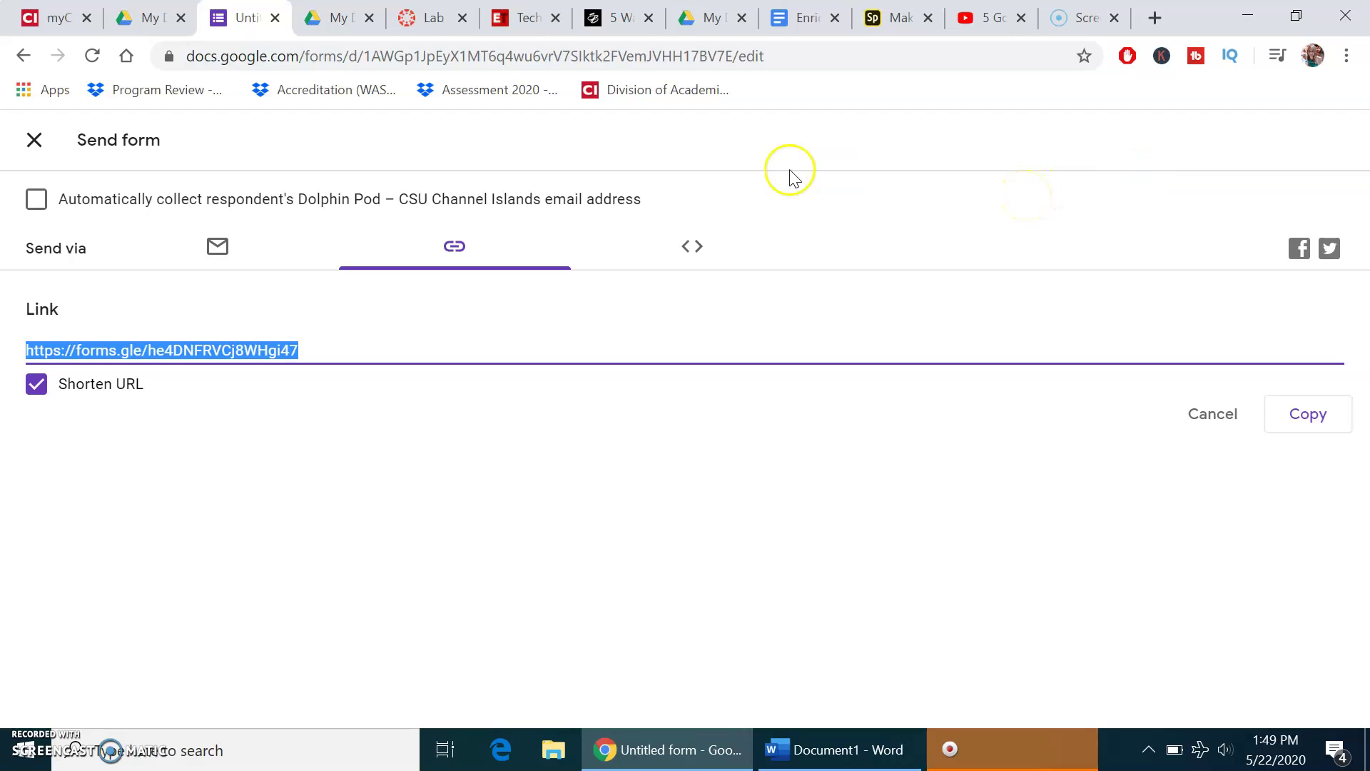
left_click(431, 27)
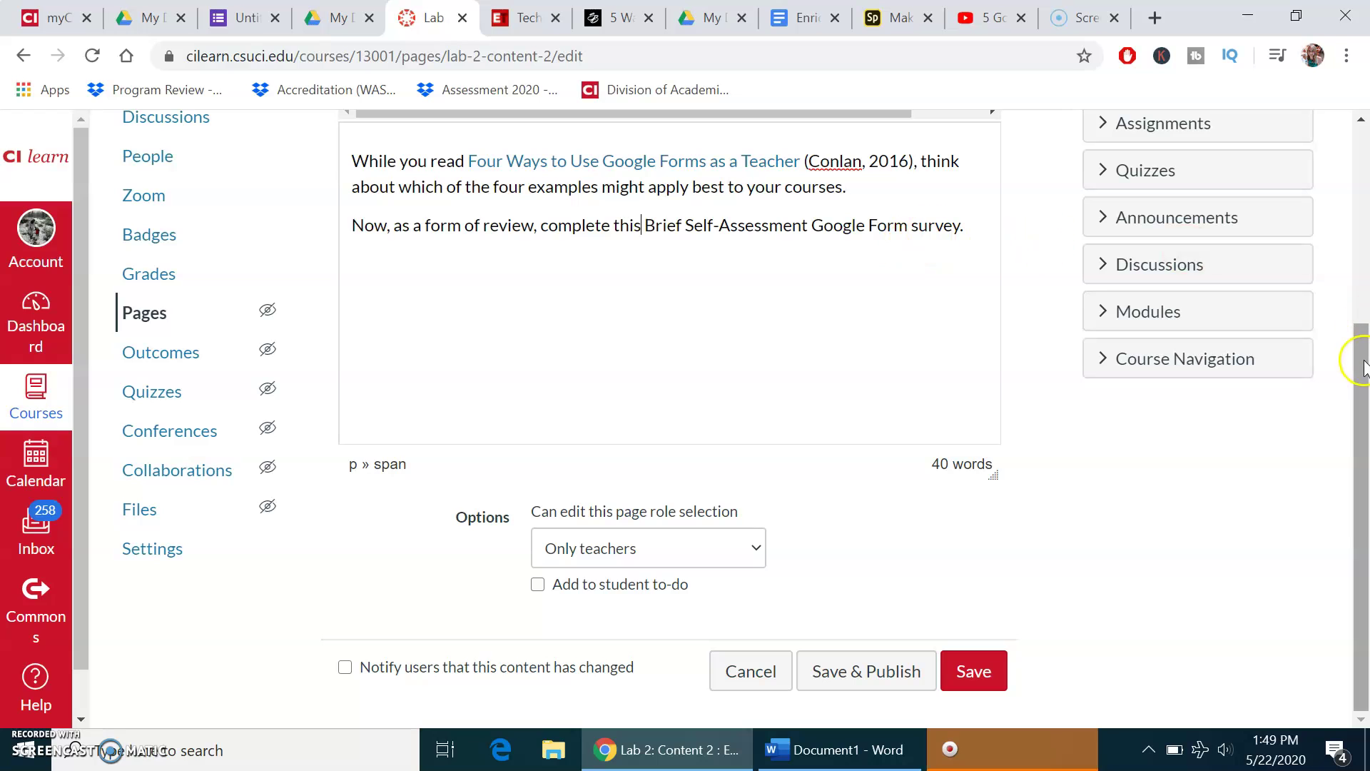
- Link the words 'Brief Self-Assessment Google Form' to the copied forms.gle address
left_click_drag(1359, 367, 1359, 246)
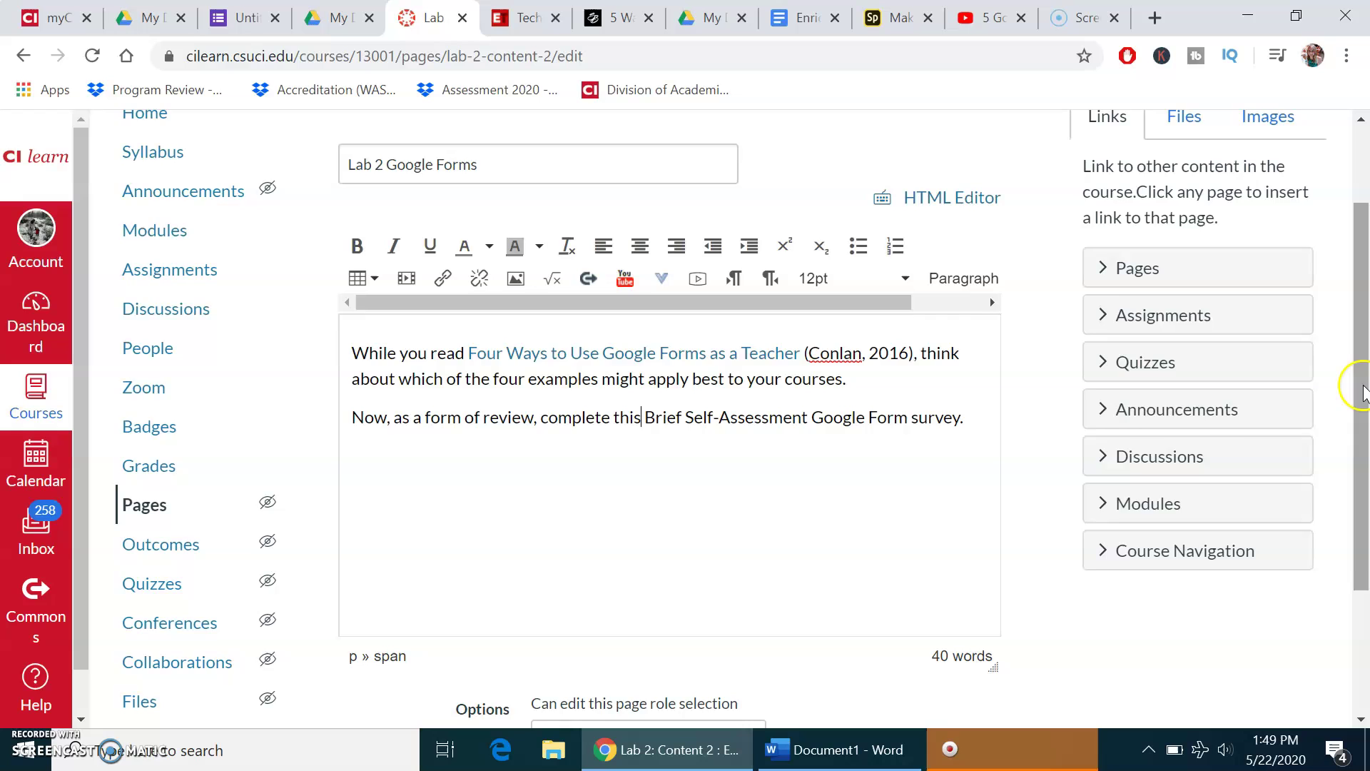
left_click_drag(1351, 386, 1321, 414)
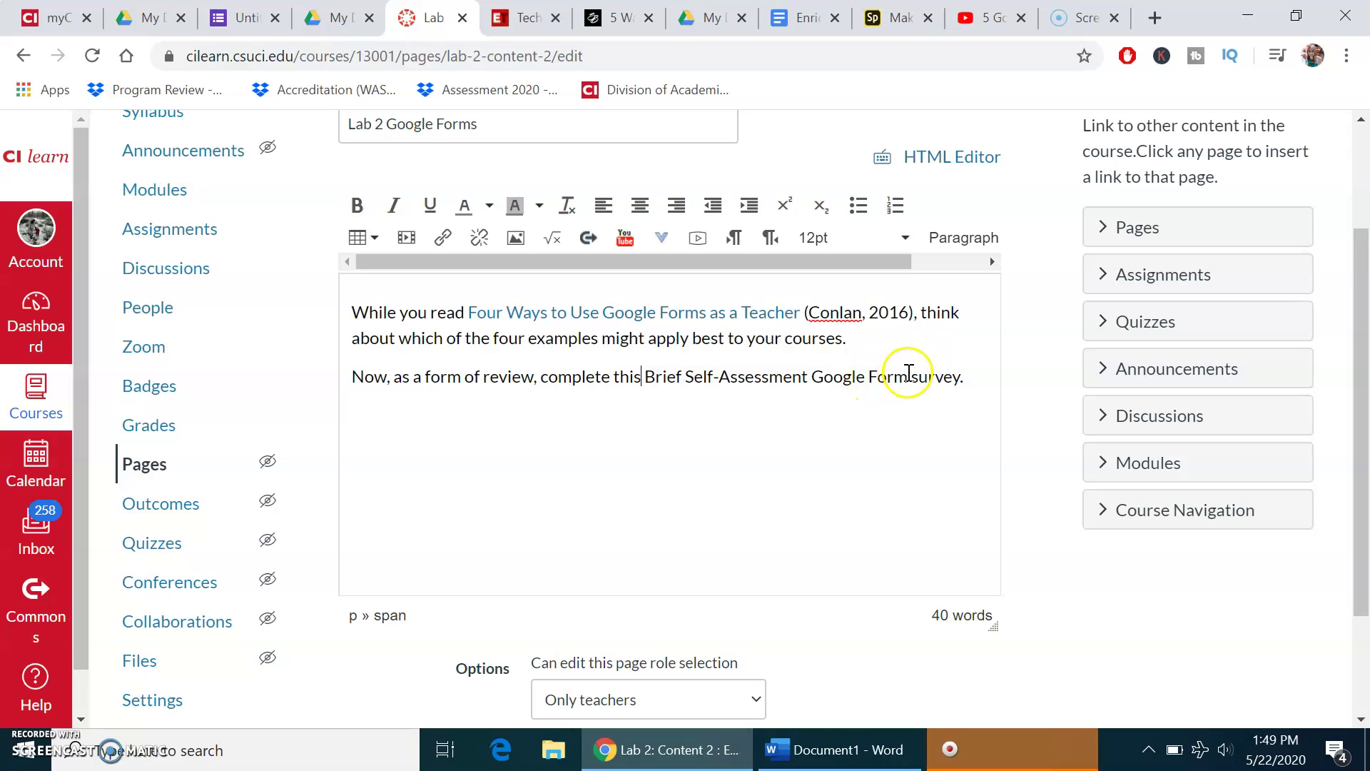
left_click_drag(899, 376, 677, 376)
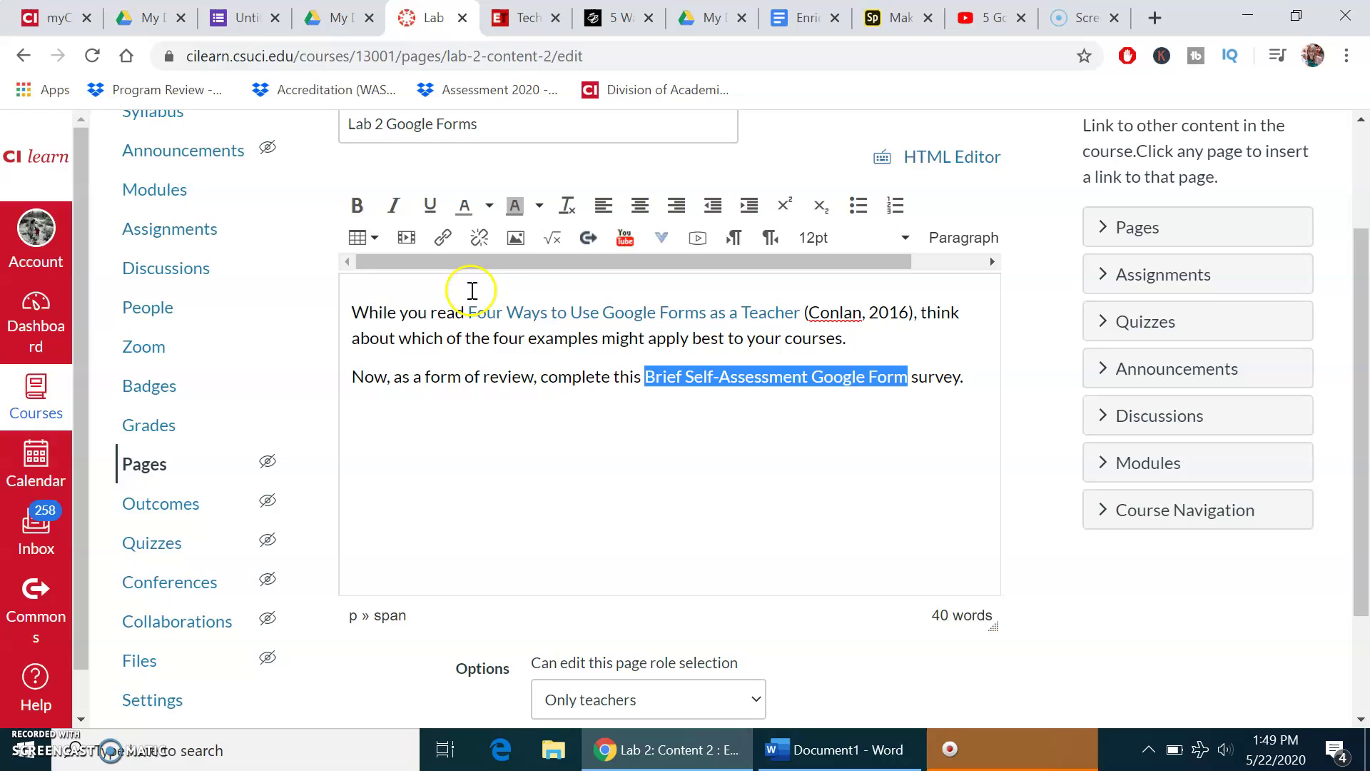
left_click(444, 237)
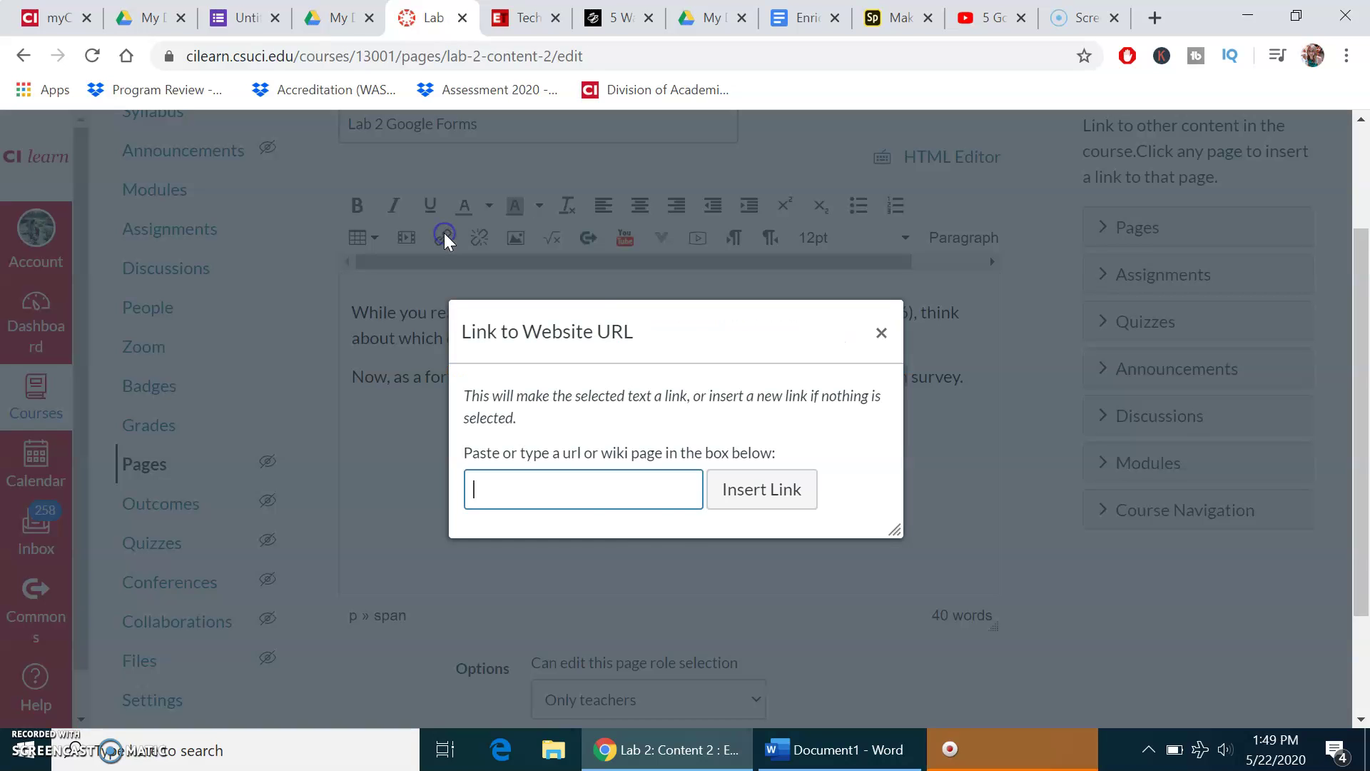
right_click(606, 496)
left_click(720, 275)
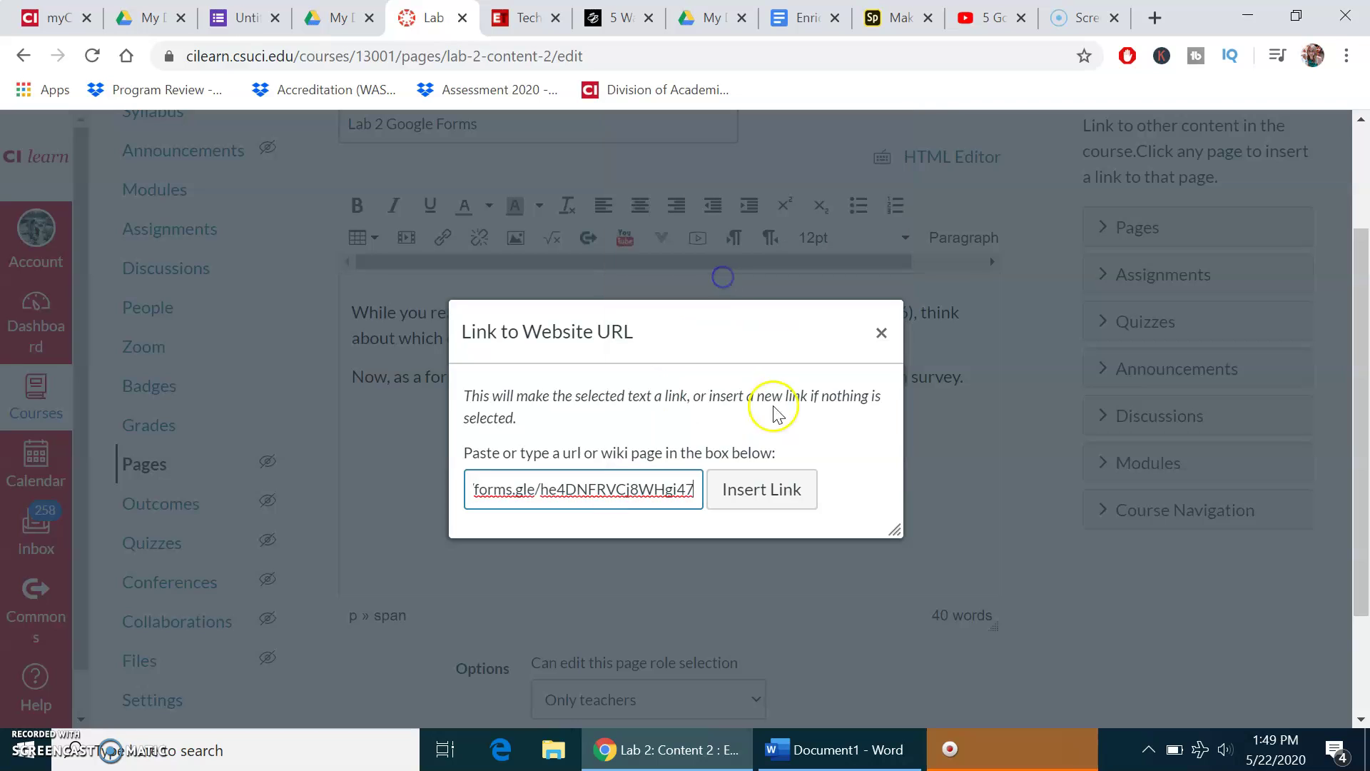
left_click(757, 489)
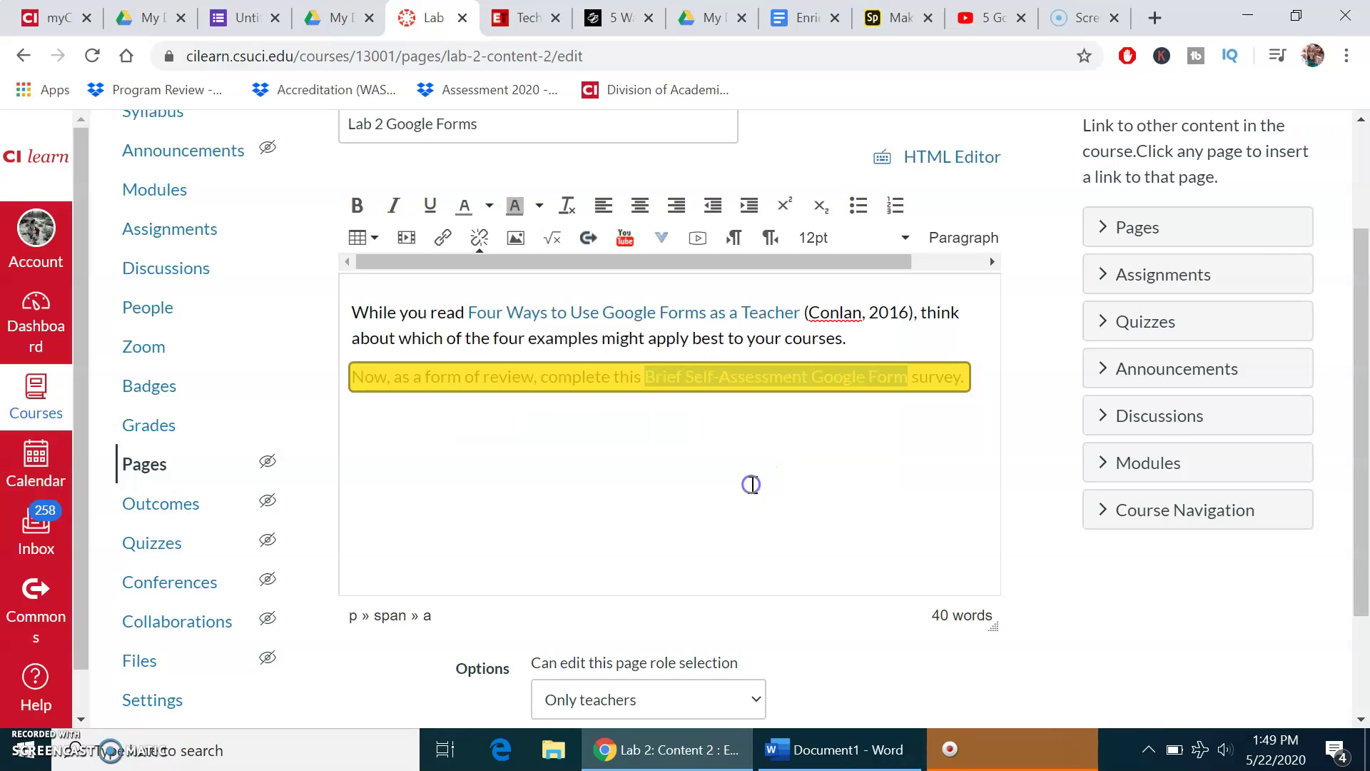
left_click(976, 382)
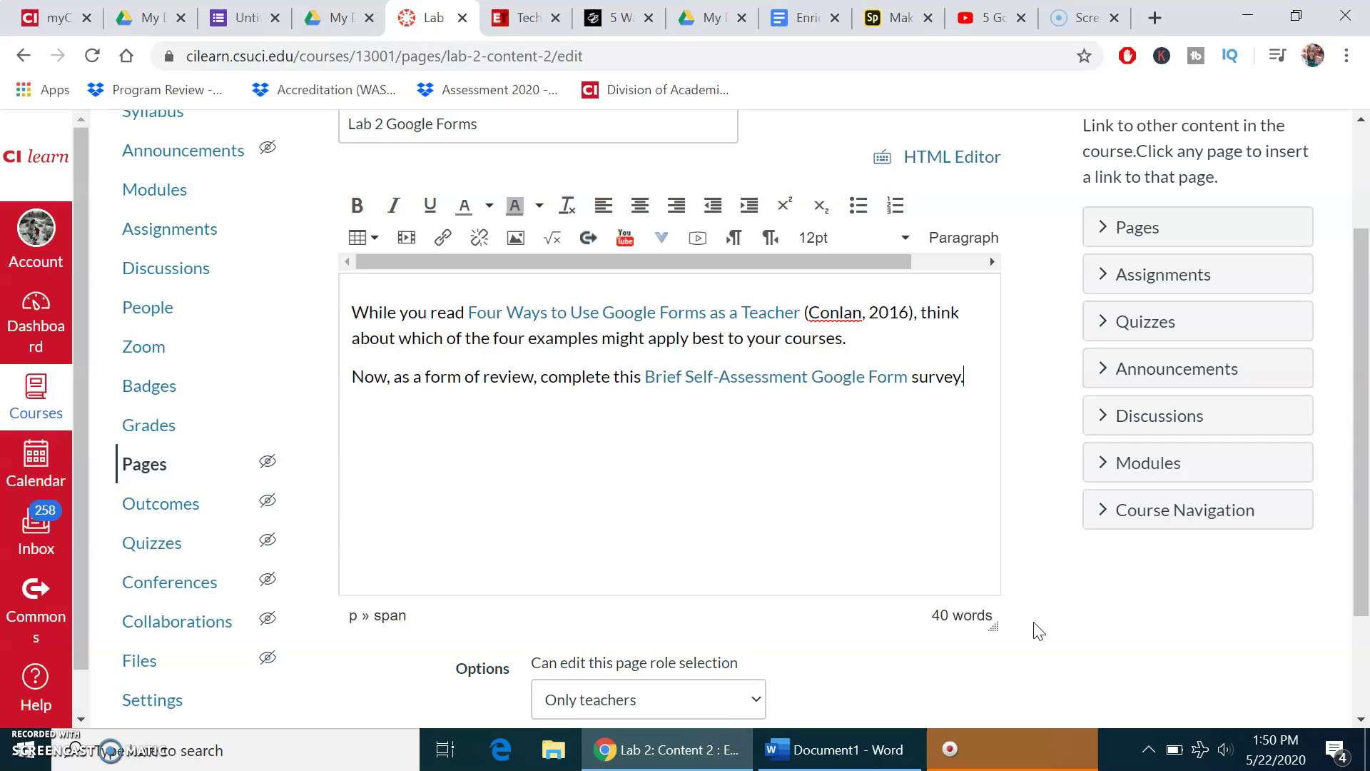
left_click(1364, 512)
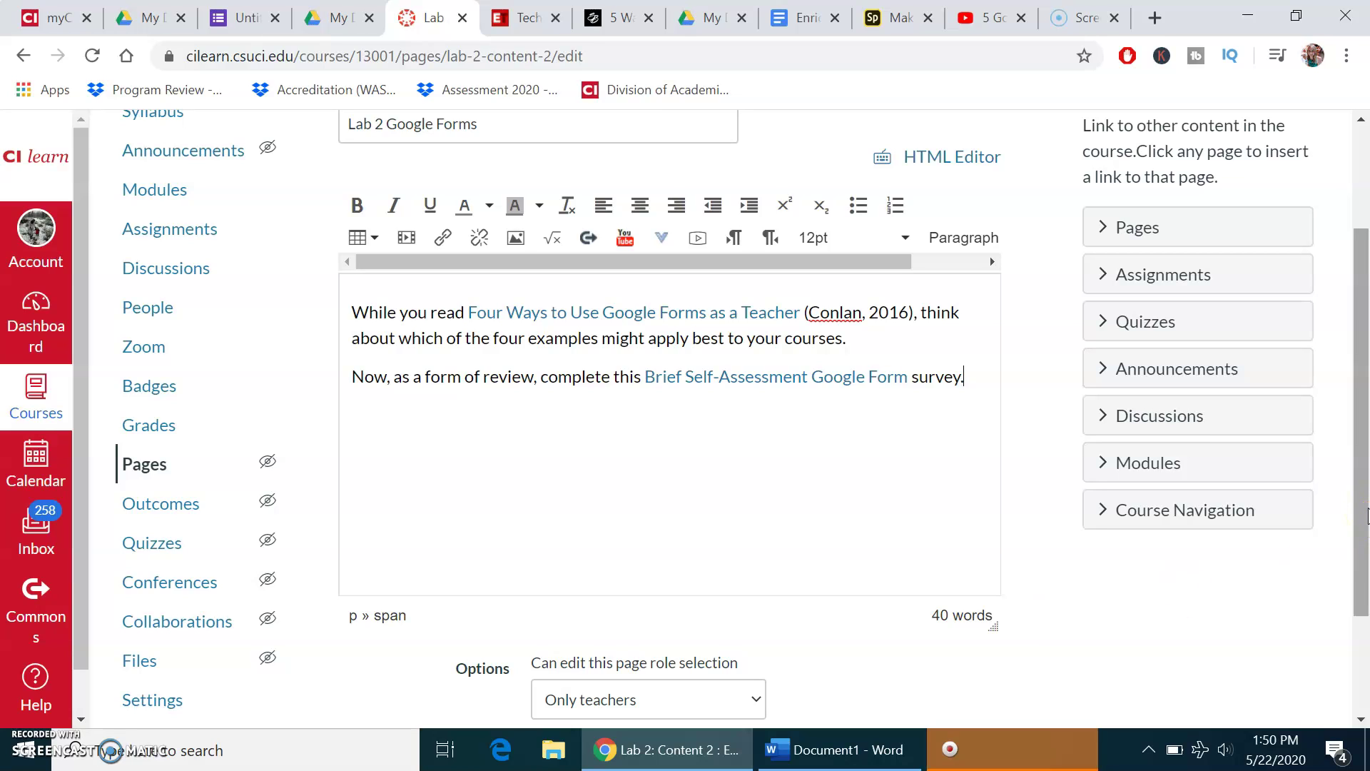